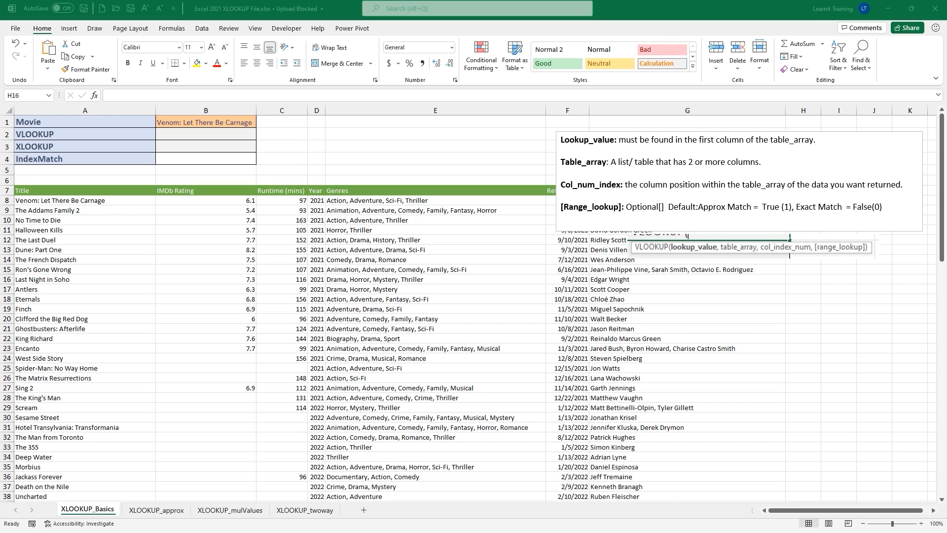
drag(262, 143, 311, 143)
drag(316, 254, 315, 286)
text(VLOOKUP)
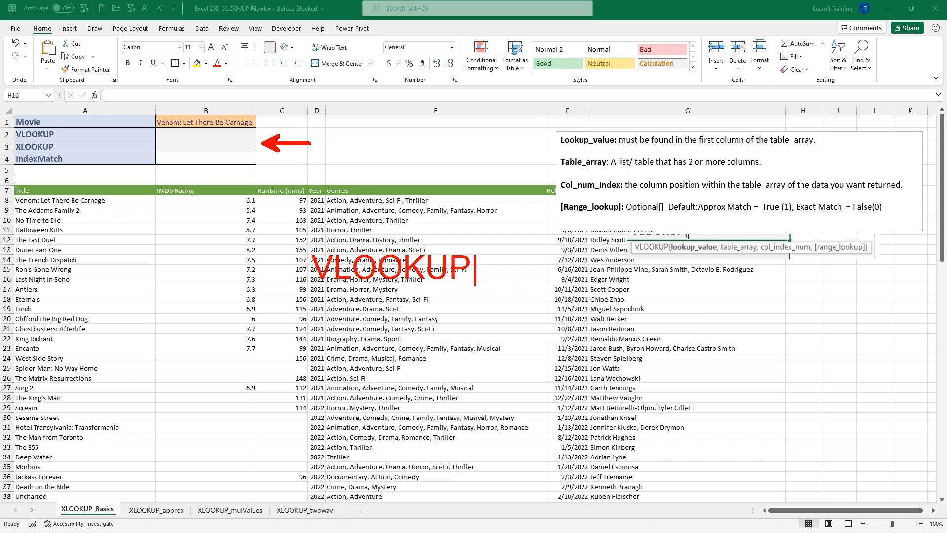
key(Escape)
key(Escape)
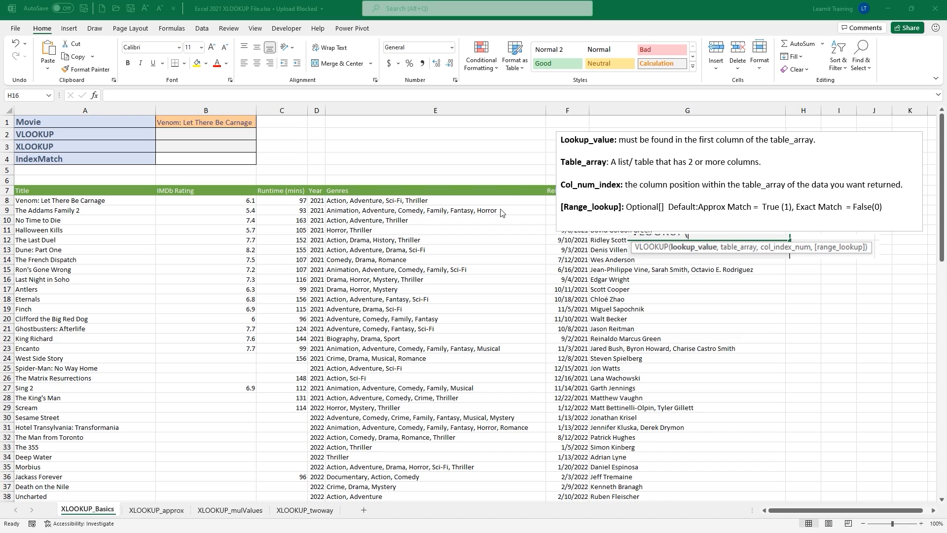
- Reposition the grouped VLOOKUP argument notes slightly lower, with their upper edge near the top of the movie table from column F onward
click(571, 134)
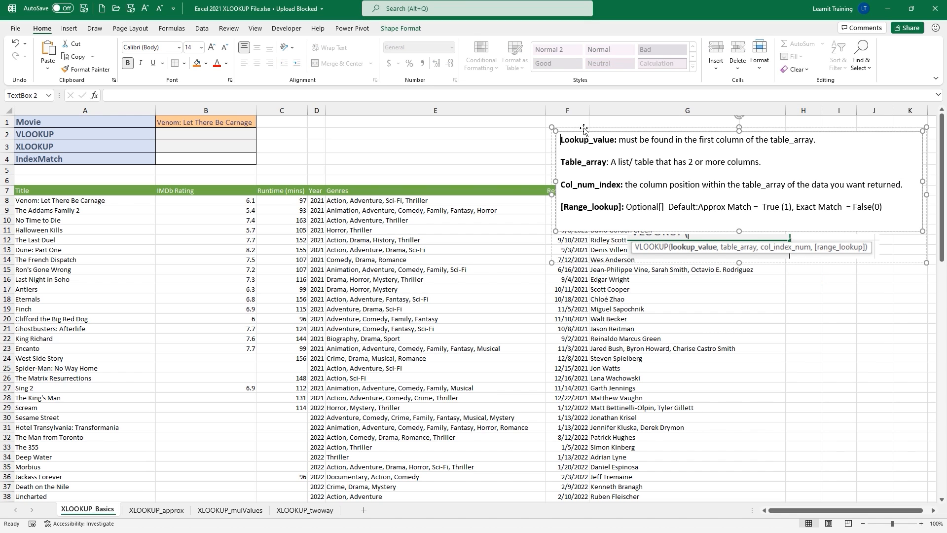
drag(585, 129, 841, 147)
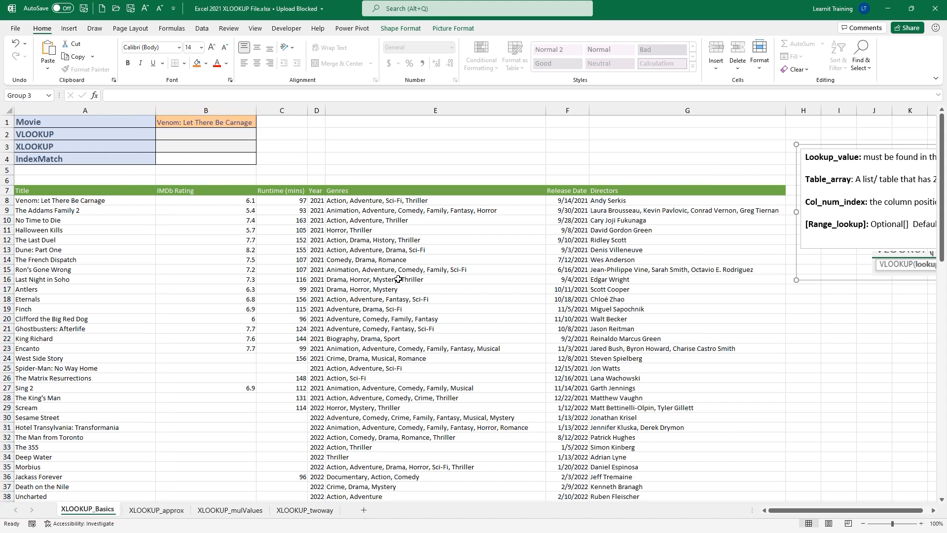
drag(807, 145, 568, 146)
- Start a VLOOKUP formula in cell B2, beside the VLOOKUP label
click(227, 138)
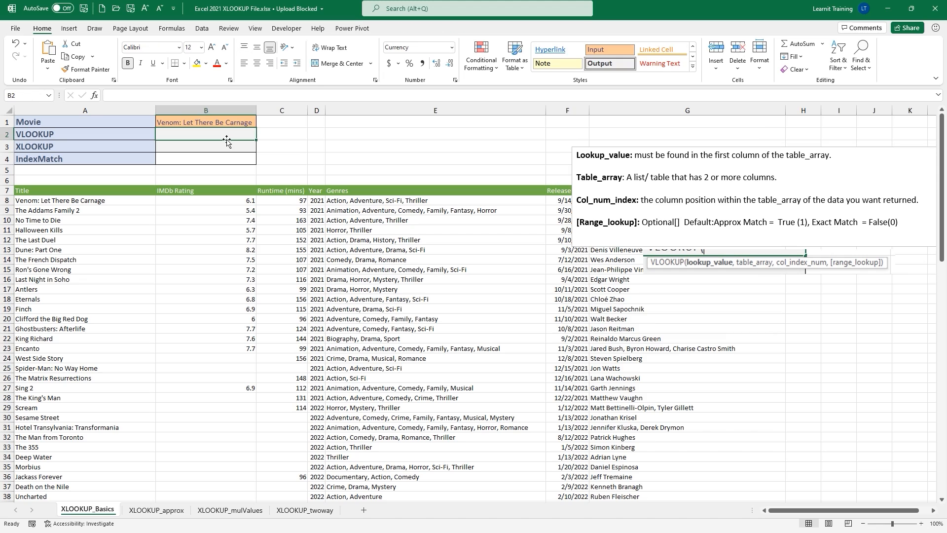
text(=vl)
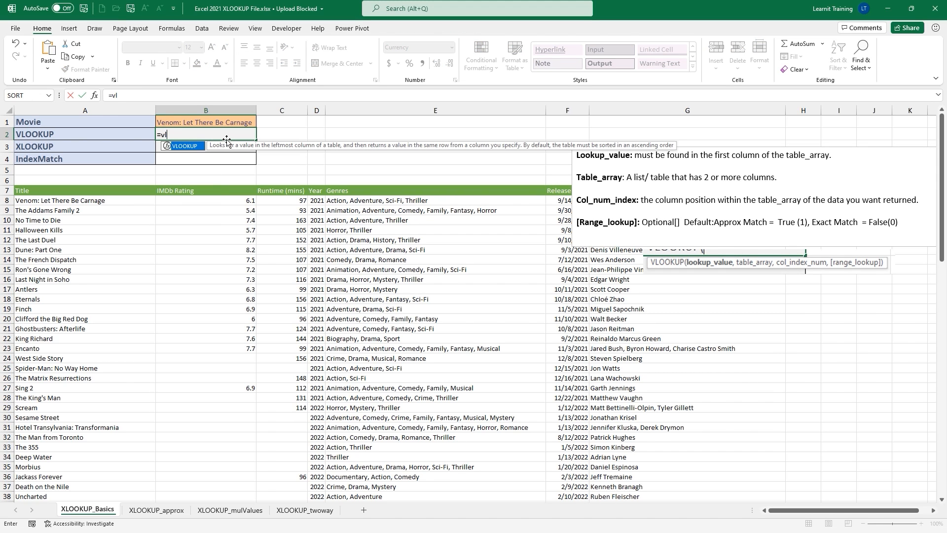
key(Tab)
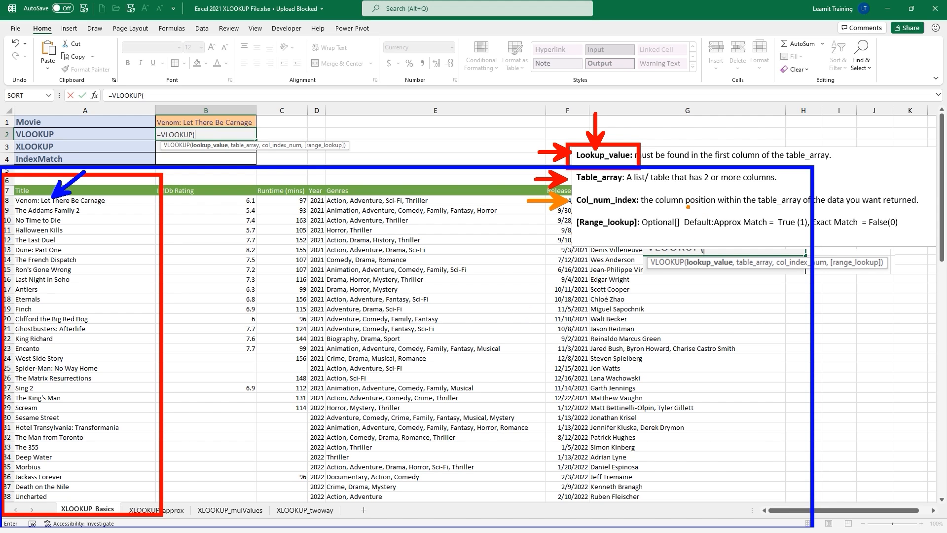
drag(687, 209, 716, 208)
drag(582, 184, 617, 184)
drag(757, 207, 793, 208)
drag(839, 147, 821, 163)
drag(822, 162, 833, 161)
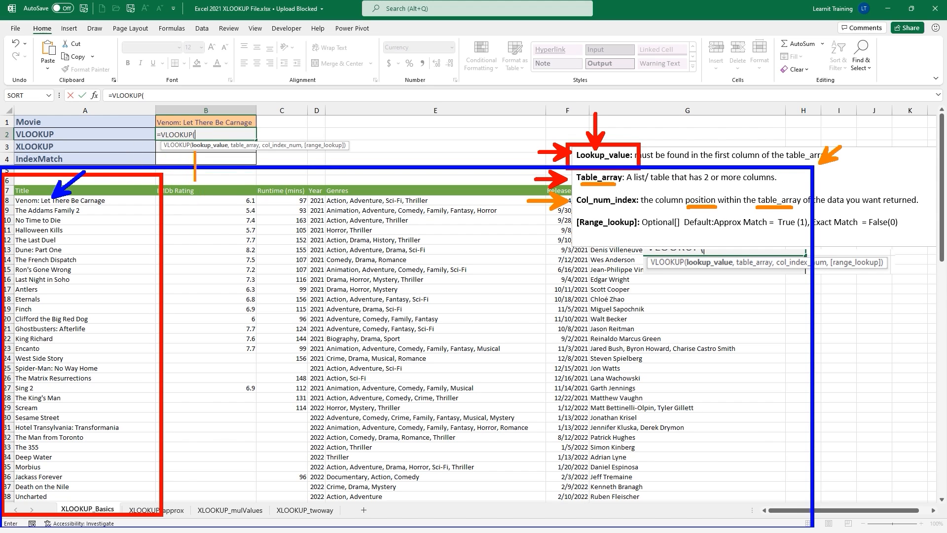
text(2       3)
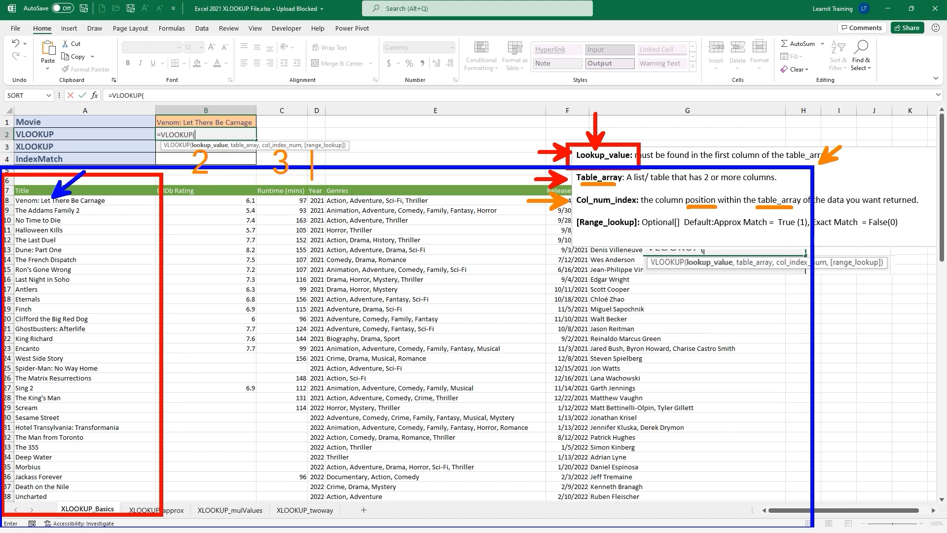
text(  4 5                      )
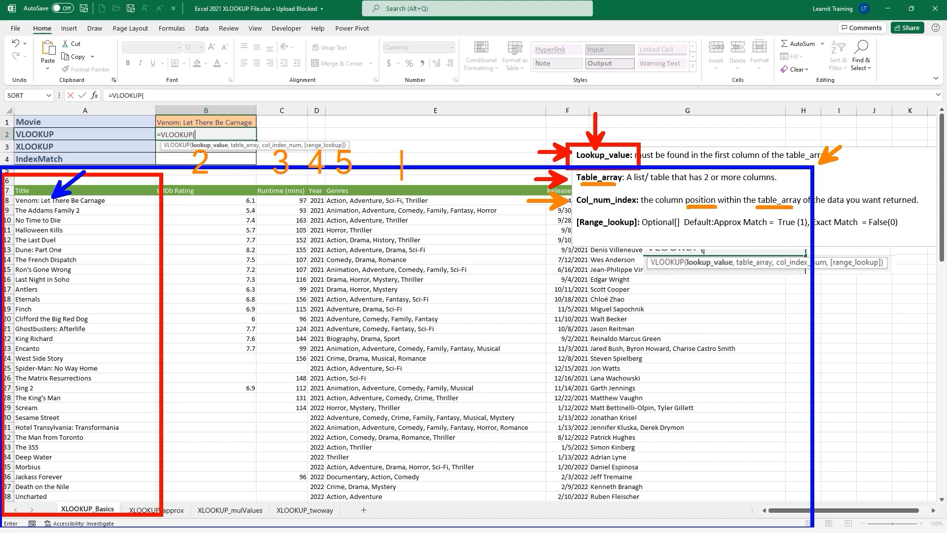
text( 6    7)
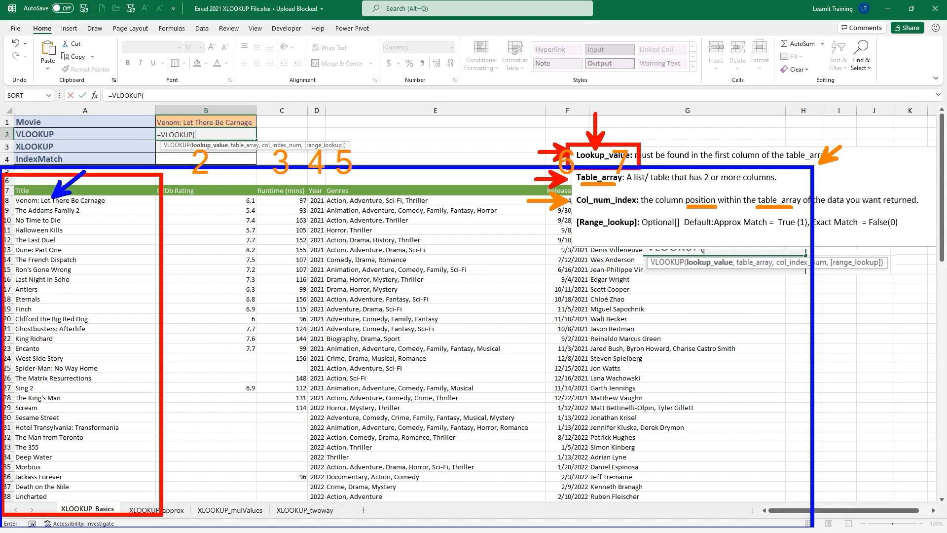
mouse_move(175, 147)
mouse_down()
mouse_move(146, 129)
mouse_move(220, 163)
mouse_move(434, 199)
mouse_move(634, 200)
mouse_move(659, 180)
mouse_up()
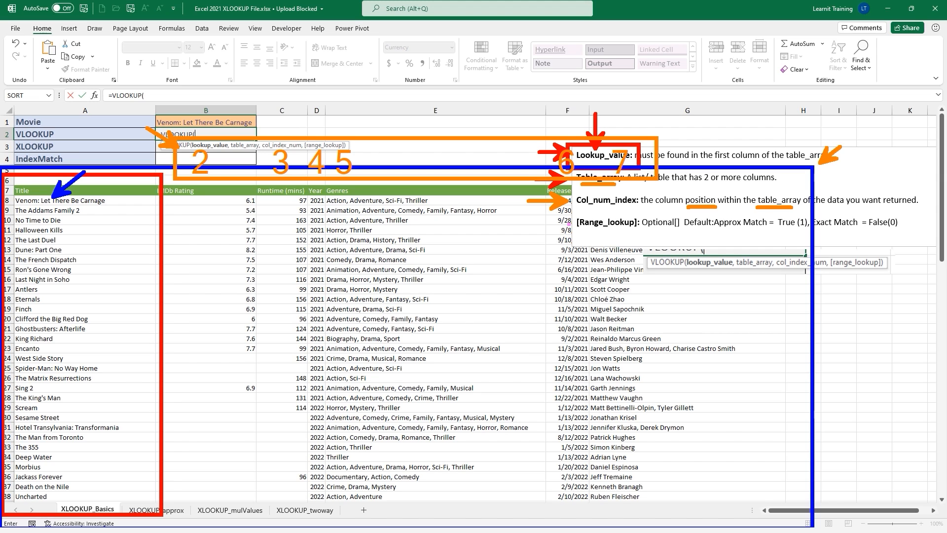
mouse_move(569, 224)
mouse_down()
mouse_move(519, 226)
mouse_move(646, 234)
mouse_up()
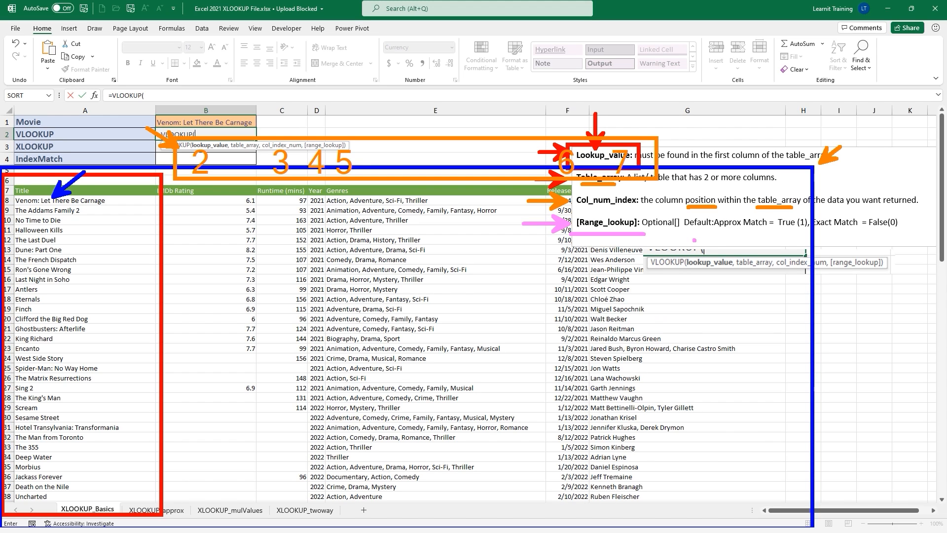
mouse_move(694, 240)
mouse_down()
mouse_move(717, 241)
mouse_move(727, 225)
mouse_move(735, 235)
mouse_up()
mouse_move(835, 242)
mouse_down()
mouse_move(851, 224)
mouse_move(891, 232)
mouse_move(910, 213)
mouse_move(883, 207)
mouse_move(883, 232)
mouse_up()
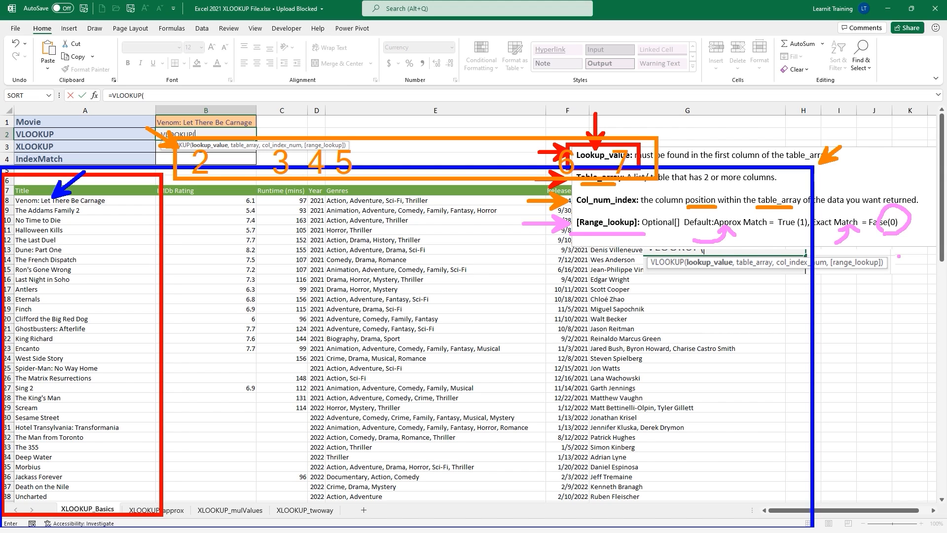
key(Escape)
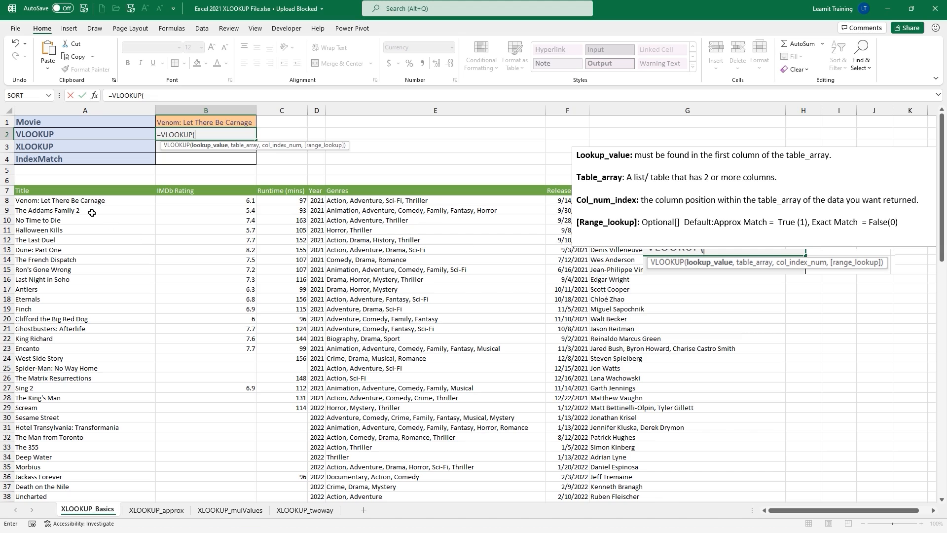
- Use the movie title in B1 as the lookup value and begin the table array at cell A8
click(198, 121)
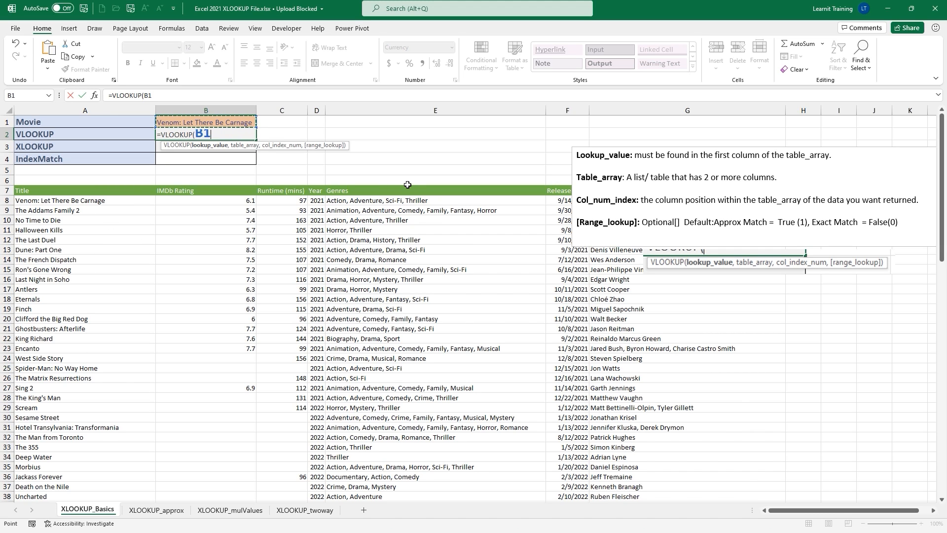
text(,)
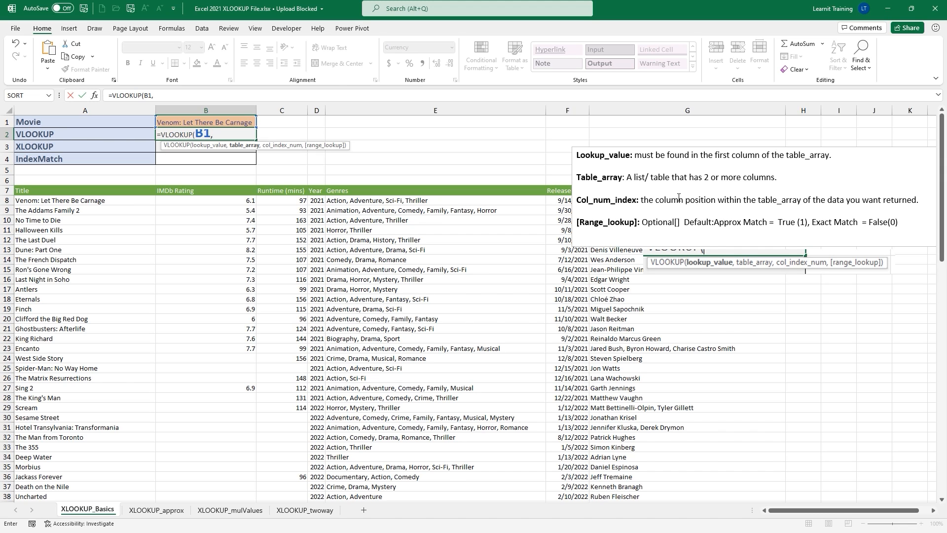
click(35, 201)
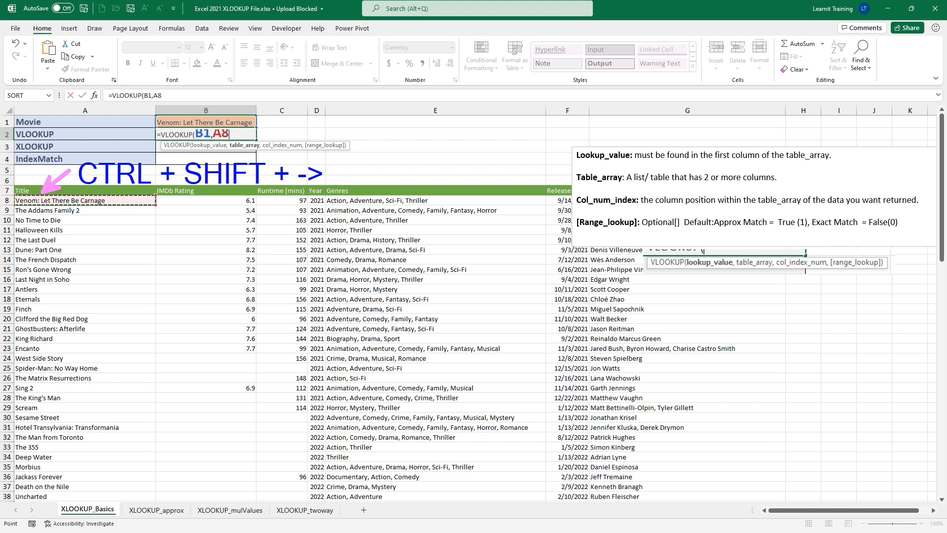
drag(734, 188, 736, 133)
text(tCTRL )
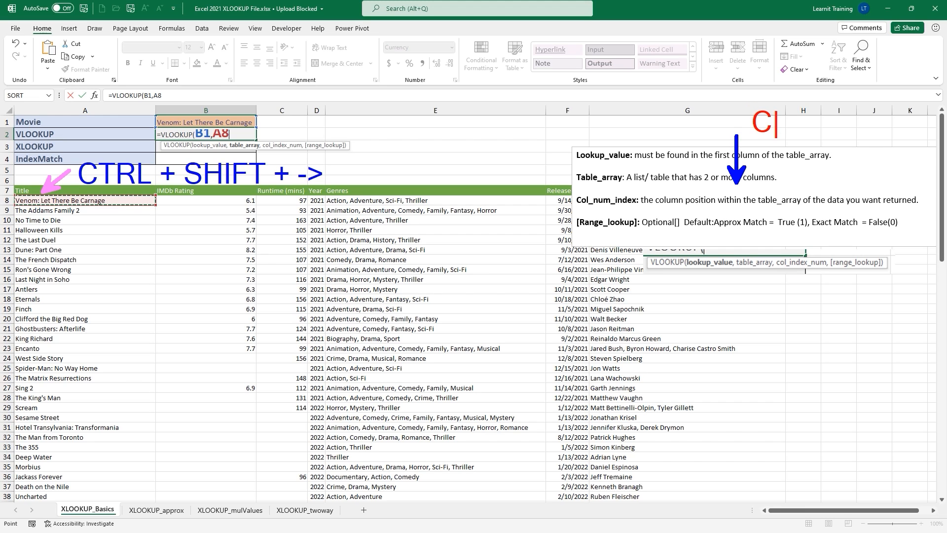
text(+ SHIFT)
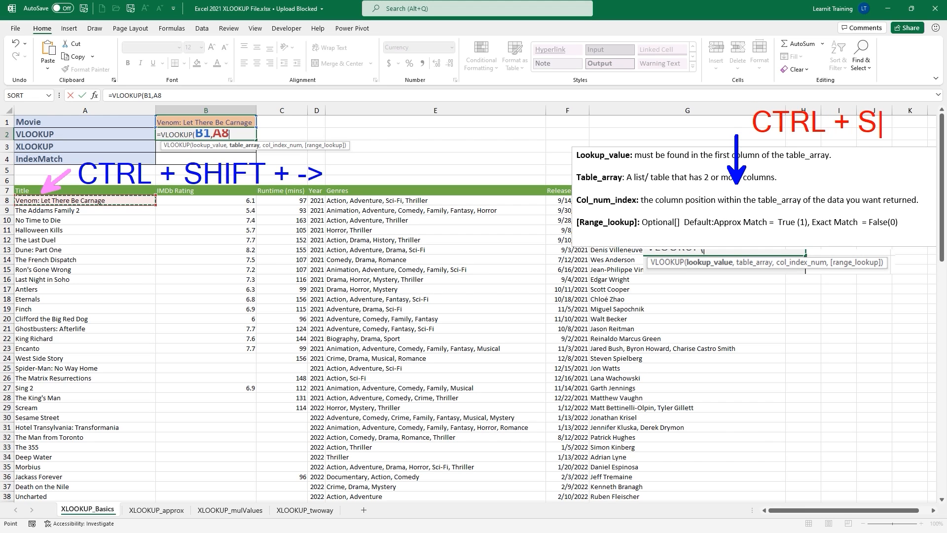
key(Return)
text(+ )
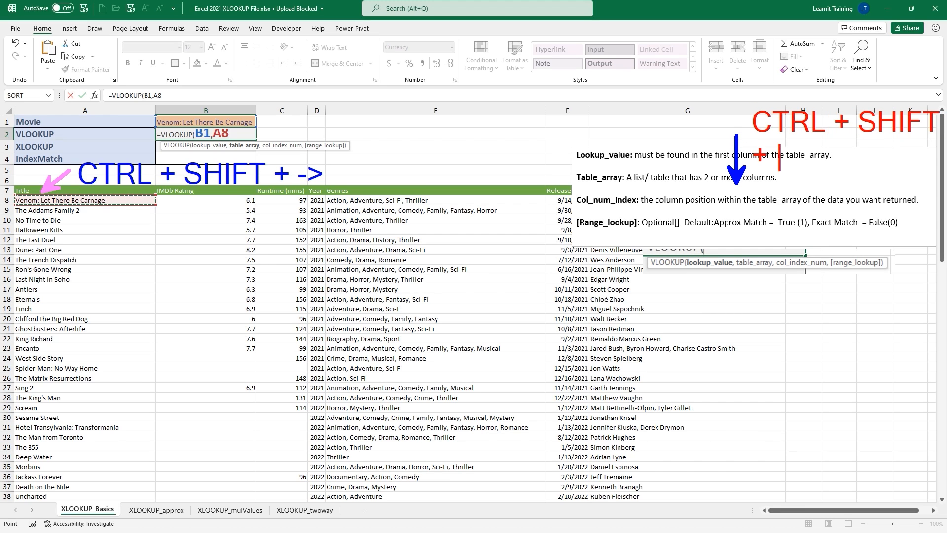
text(down arrow)
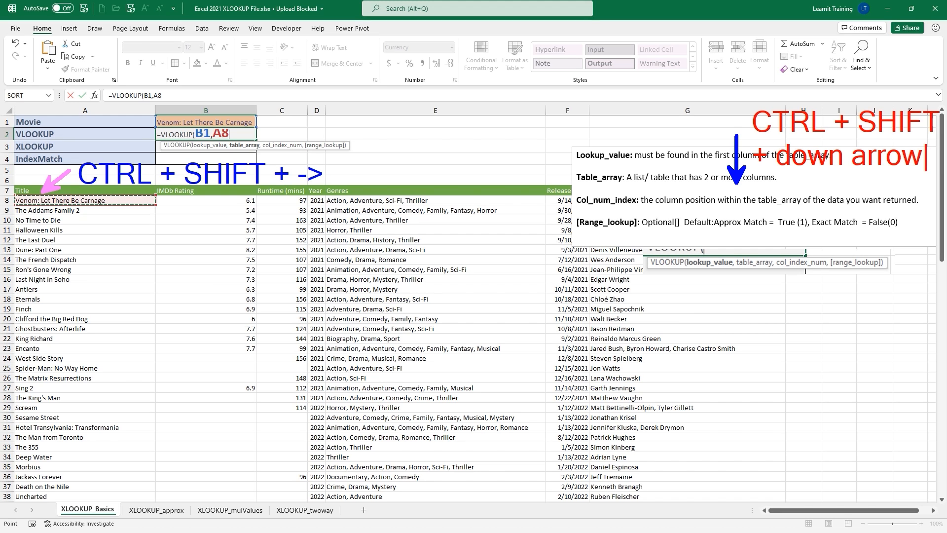
- Extend the VLOOKUP table array over the whole movie list, A8:G100
key(ctrl+shift+Right)
key(ctrl+shift+Down)
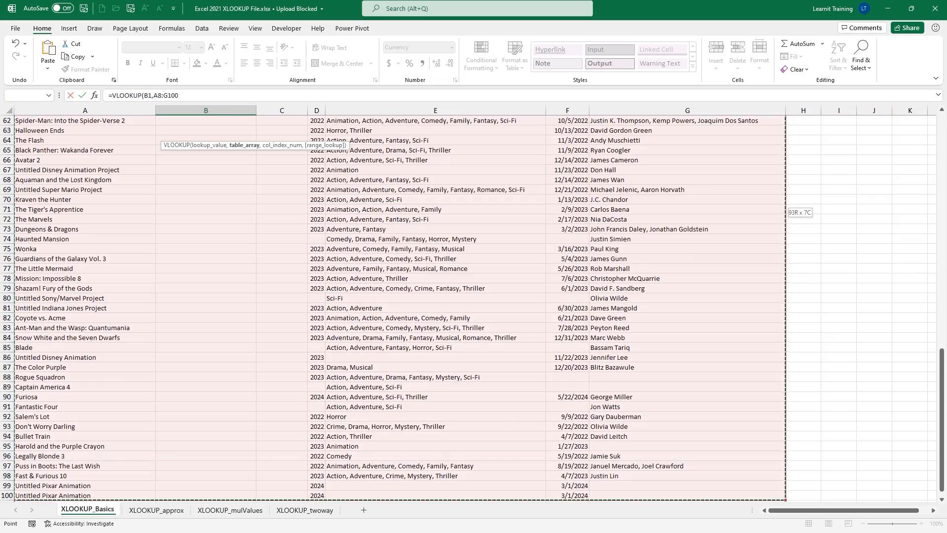
drag(943, 382, 942, 232)
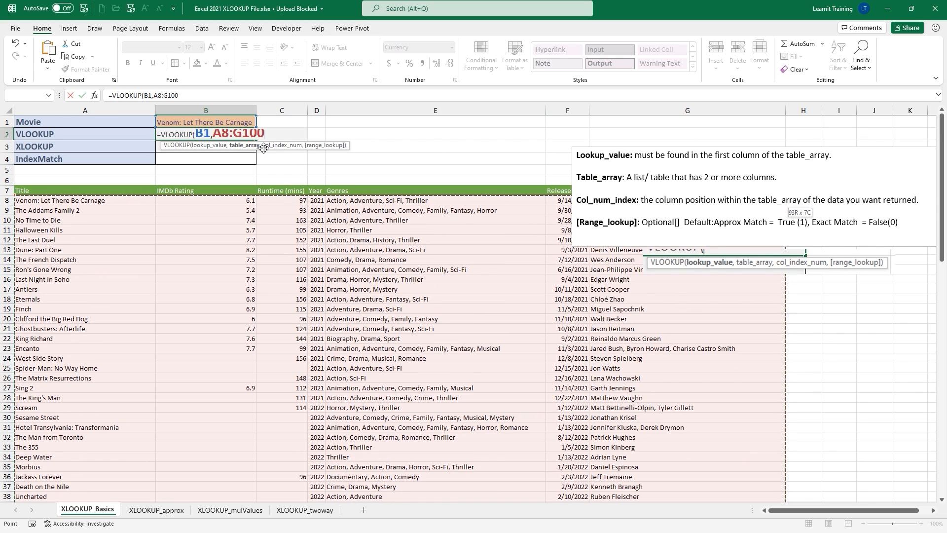
- Complete the formula with column index 2 and an exact match as =VLOOKUP(B1,A8:G100,2,FALSE)
text(,2)
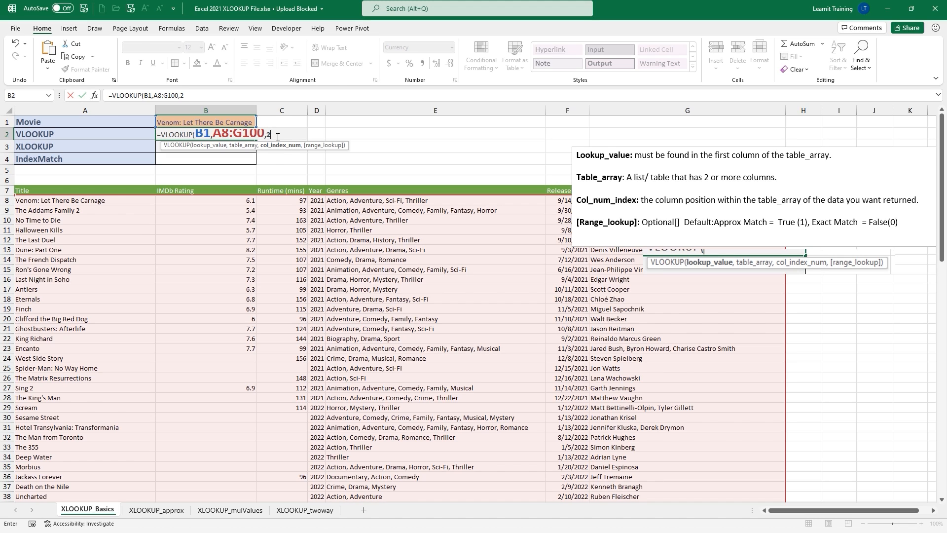
text(,)
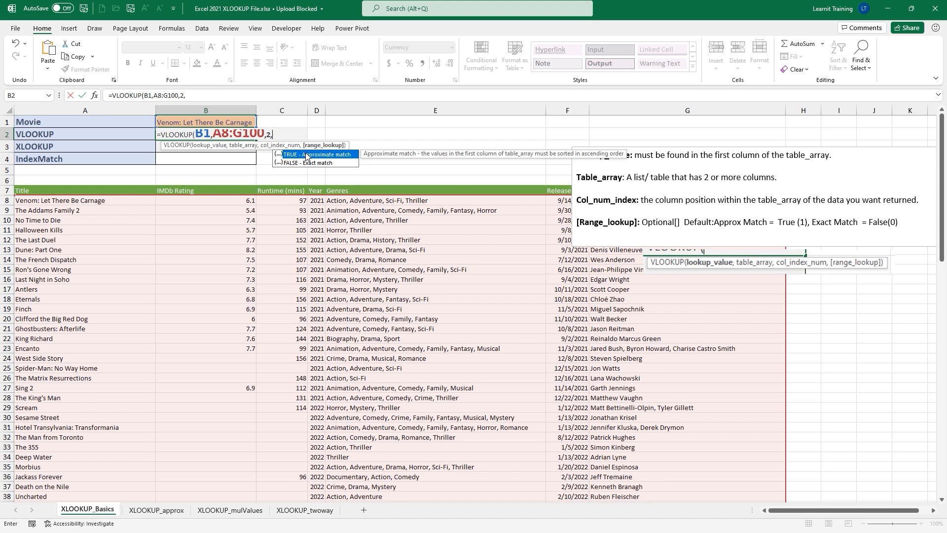
key(Down)
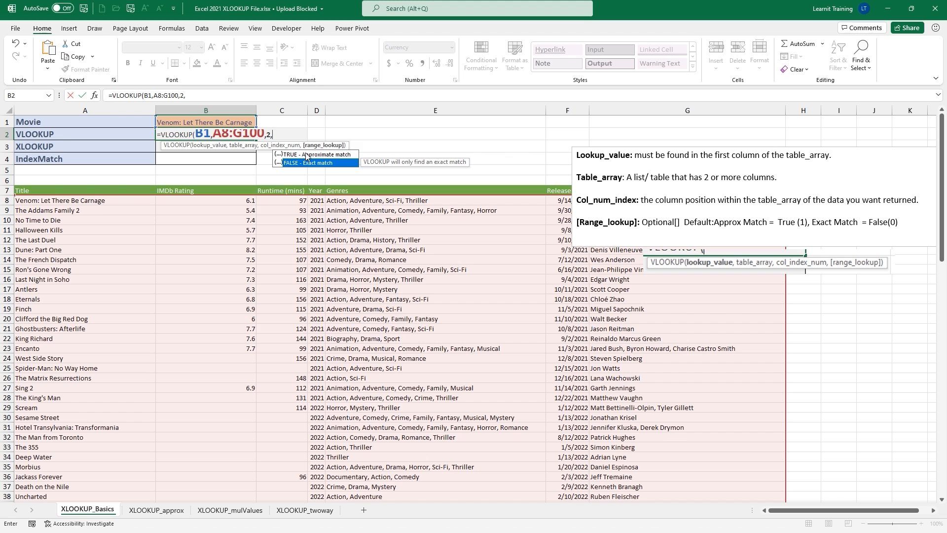
key(Tab)
text())
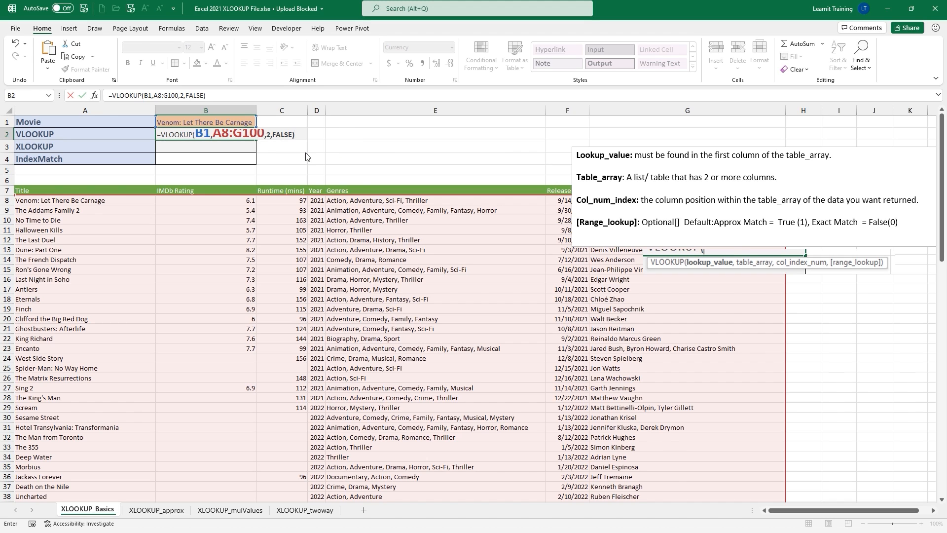
key(Return)
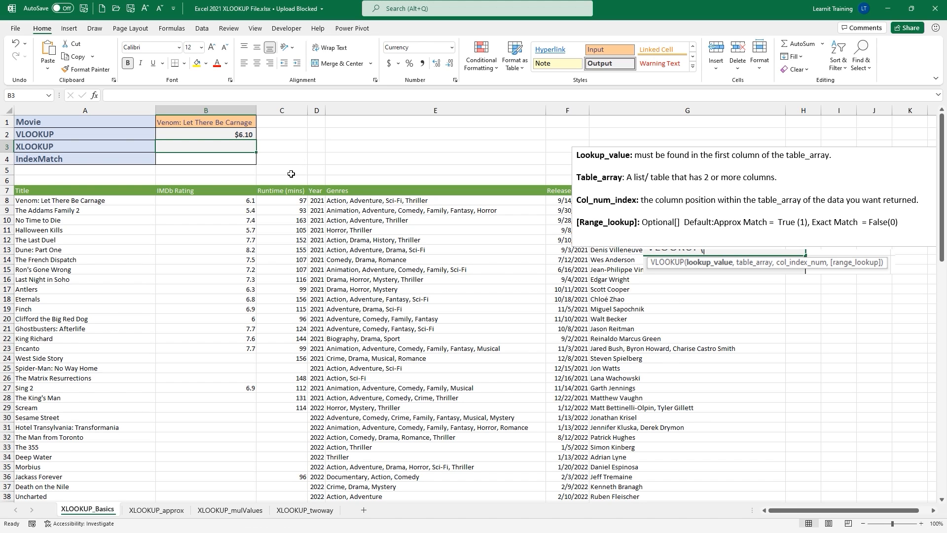
- Change the number format of the VLOOKUP result in B2 to General
drag(258, 205, 299, 172)
key(Escape)
click(211, 135)
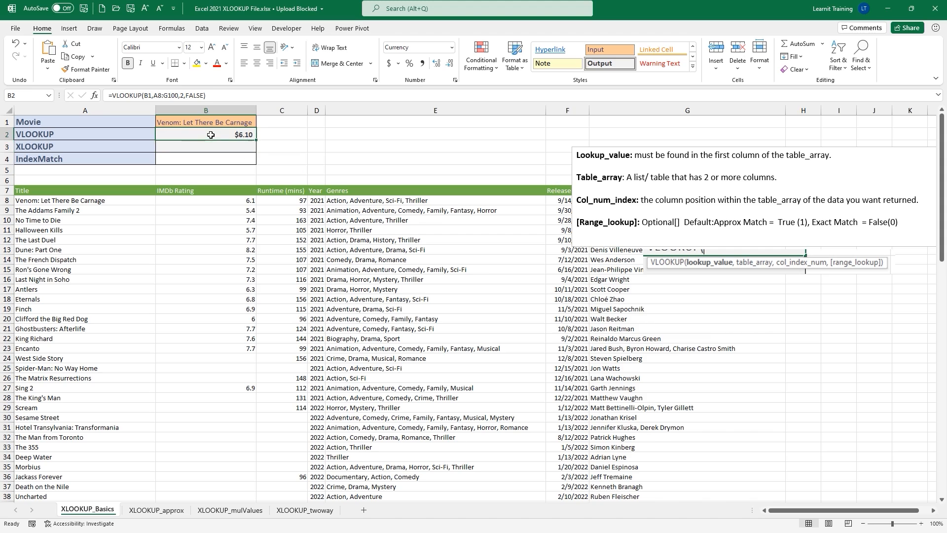
click(451, 47)
click(431, 62)
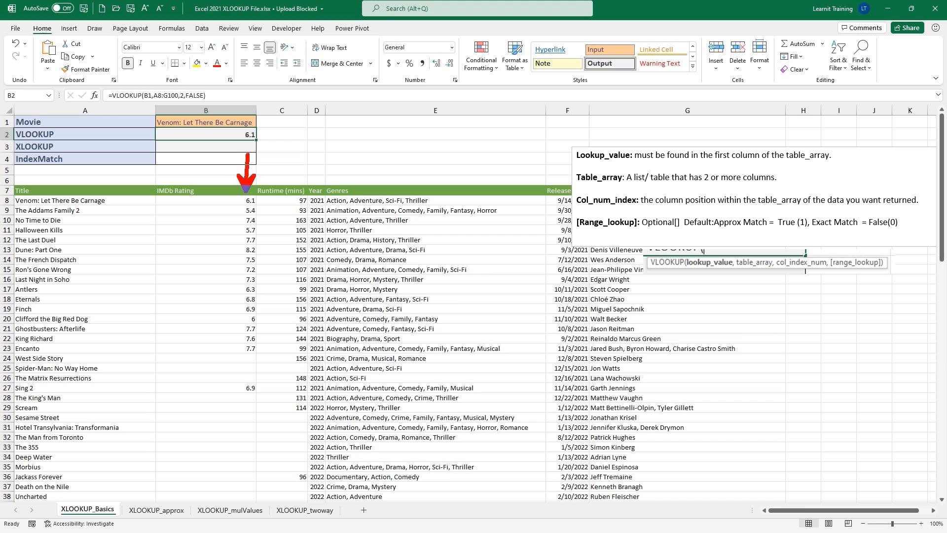
mouse_move(112, 201)
mouse_down()
mouse_move(182, 204)
mouse_move(187, 173)
mouse_move(198, 188)
mouse_up()
mouse_move(6, 190)
mouse_down()
mouse_move(195, 218)
mouse_move(267, 206)
mouse_up()
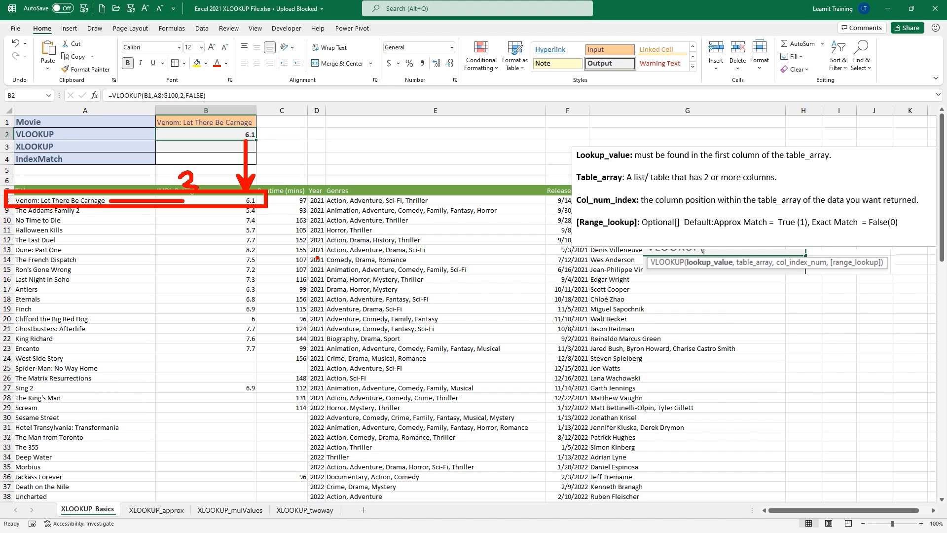
key(Escape)
- Open the VLOOKUP formula in B2 and review its four arguments against the notes
double_click(215, 136)
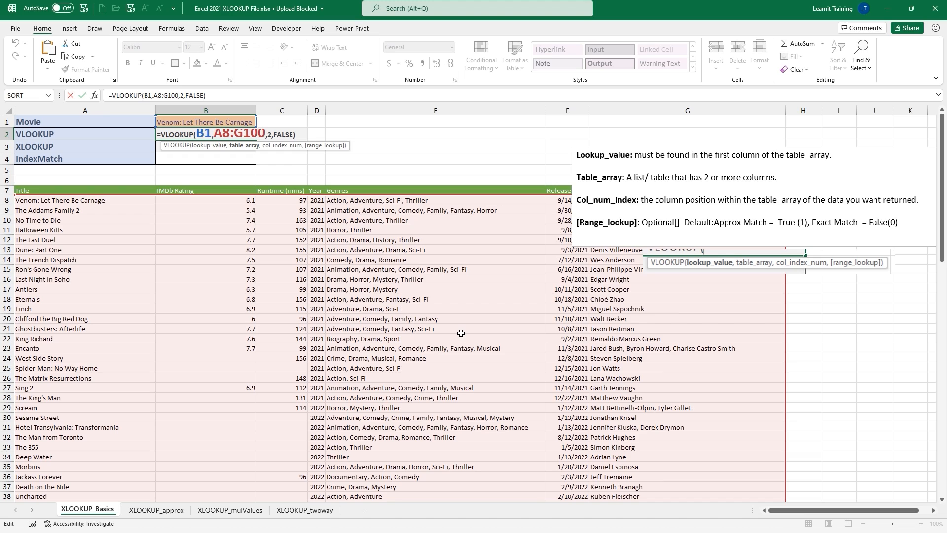
mouse_move(206, 153)
mouse_down()
mouse_move(212, 180)
mouse_move(279, 172)
mouse_move(319, 151)
mouse_move(325, 165)
mouse_move(635, 254)
mouse_up()
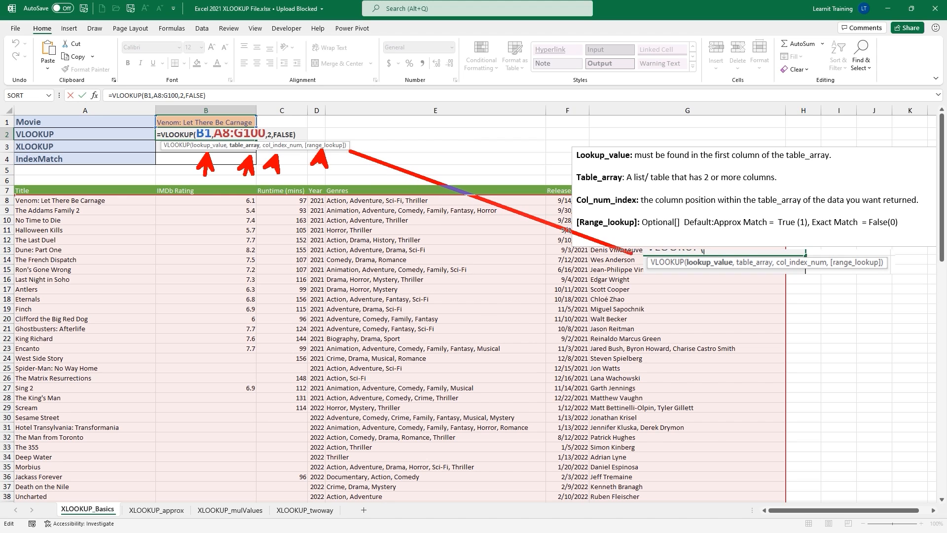
mouse_move(830, 251)
mouse_down()
mouse_move(853, 274)
mouse_move(891, 280)
mouse_move(847, 250)
mouse_move(779, 228)
mouse_up()
drag(688, 228, 804, 228)
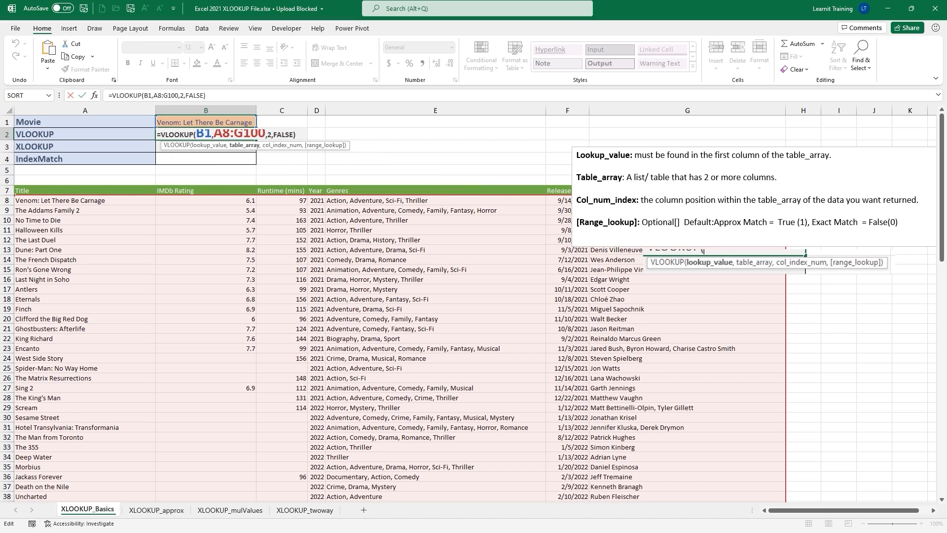
- Close the VLOOKUP formula and reopen it in B2 to compare it with the XLOOKUP row
key(Return)
scroll(359, 283, up, 1)
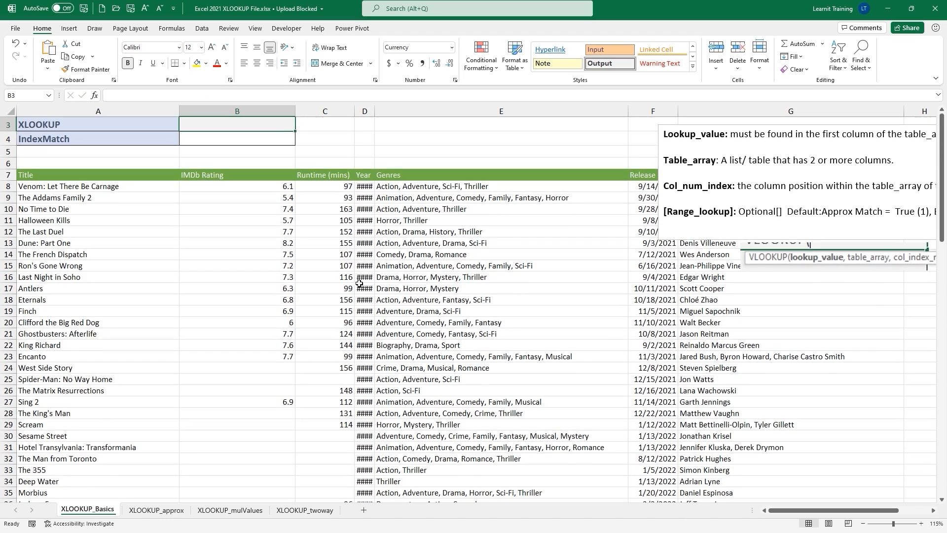
scroll(359, 283, up, 1)
scroll(245, 231, up, 4)
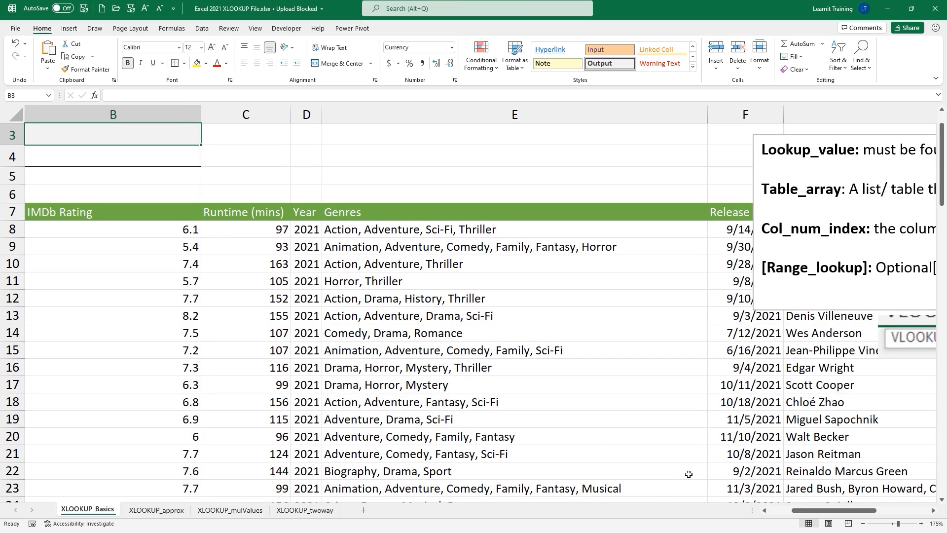
drag(810, 510, 787, 510)
scroll(342, 203, up, 1)
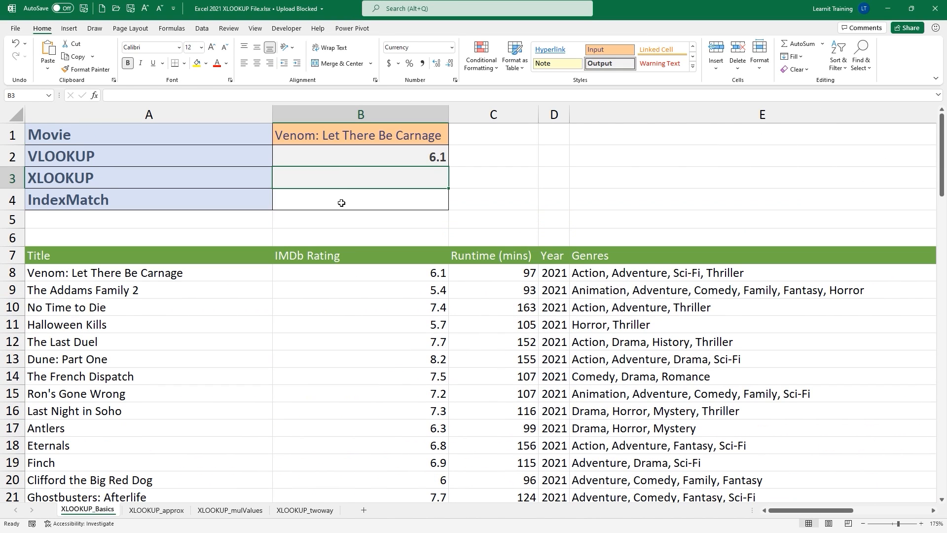
click(332, 156)
double_click(331, 157)
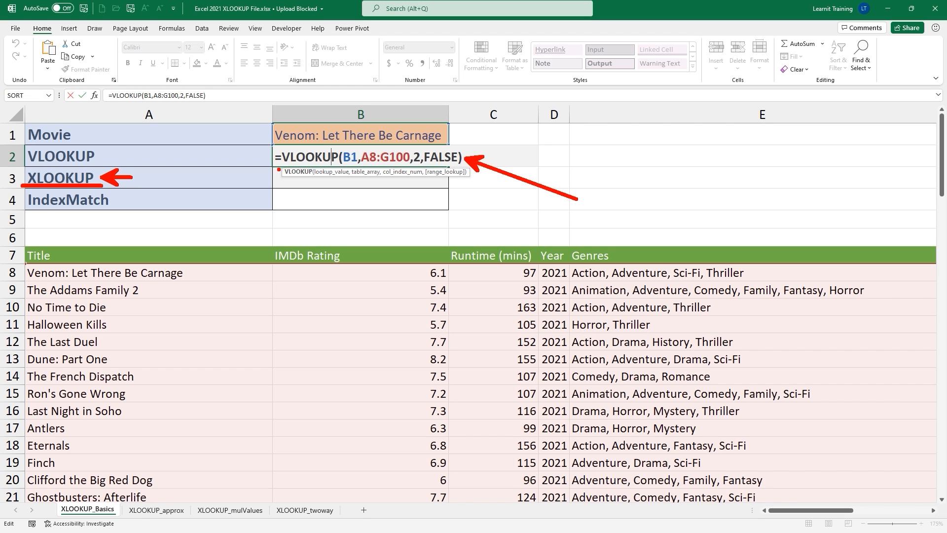
click(398, 181)
text(=xl)
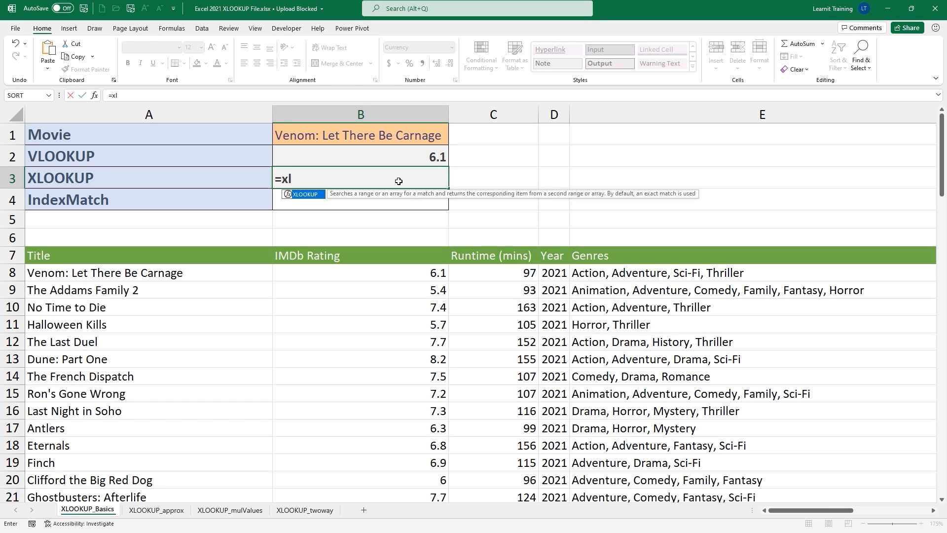
key(Tab)
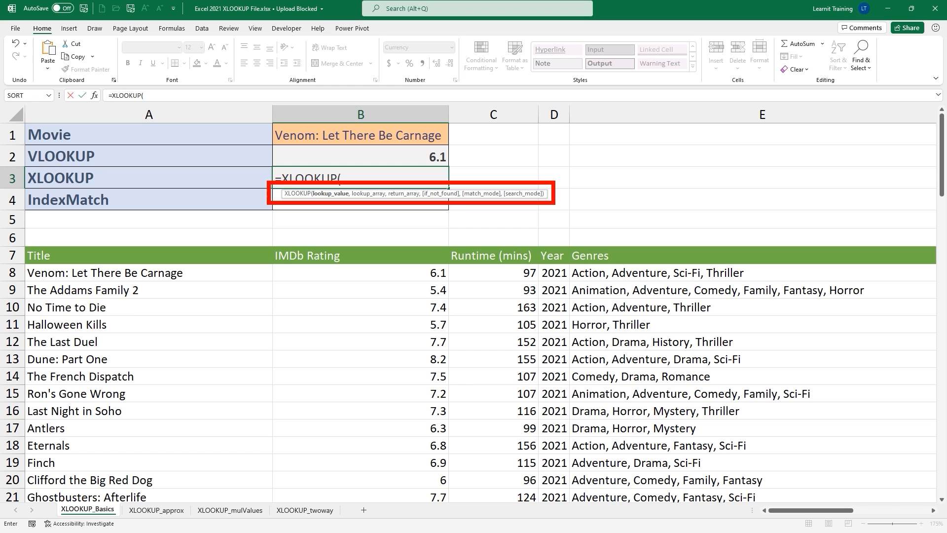
key(Escape)
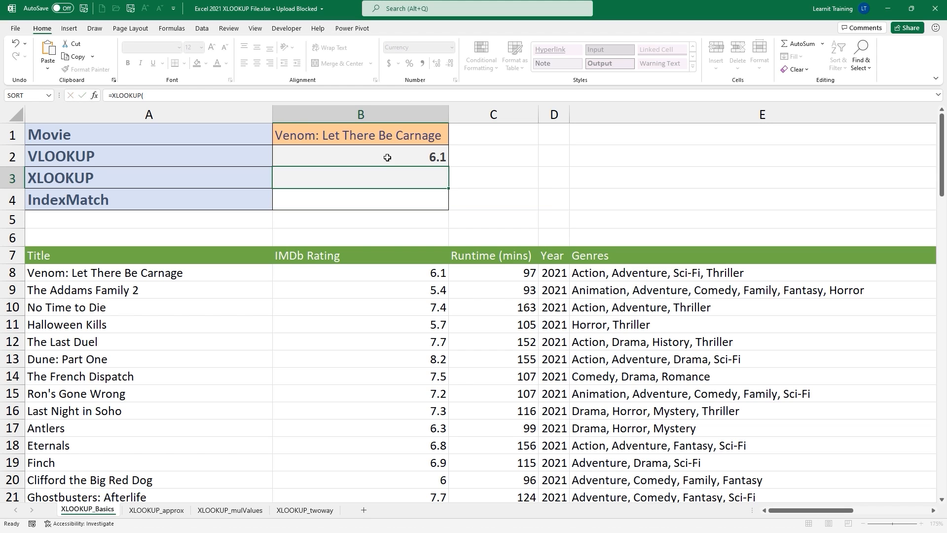
- Review the table array and column index arguments of the VLOOKUP formula in B2
click(379, 155)
double_click(379, 155)
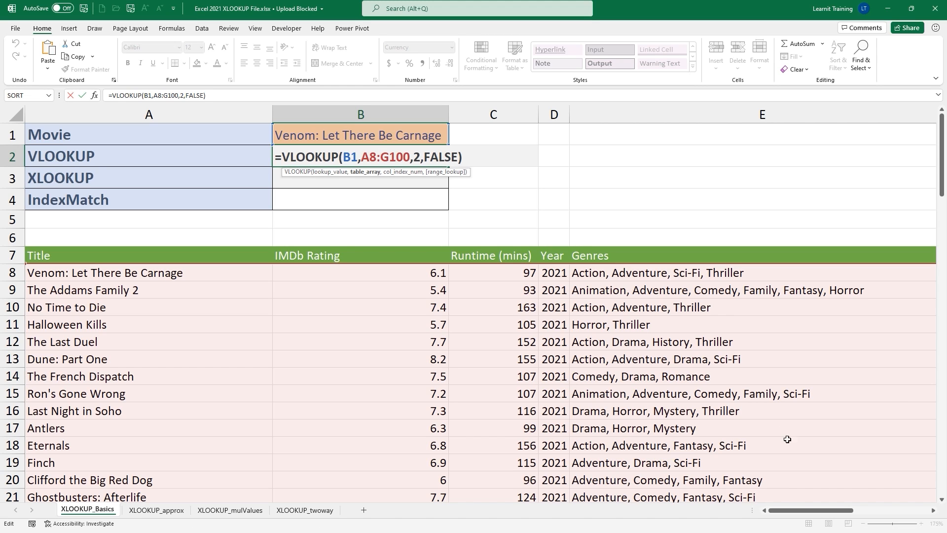
key(Return)
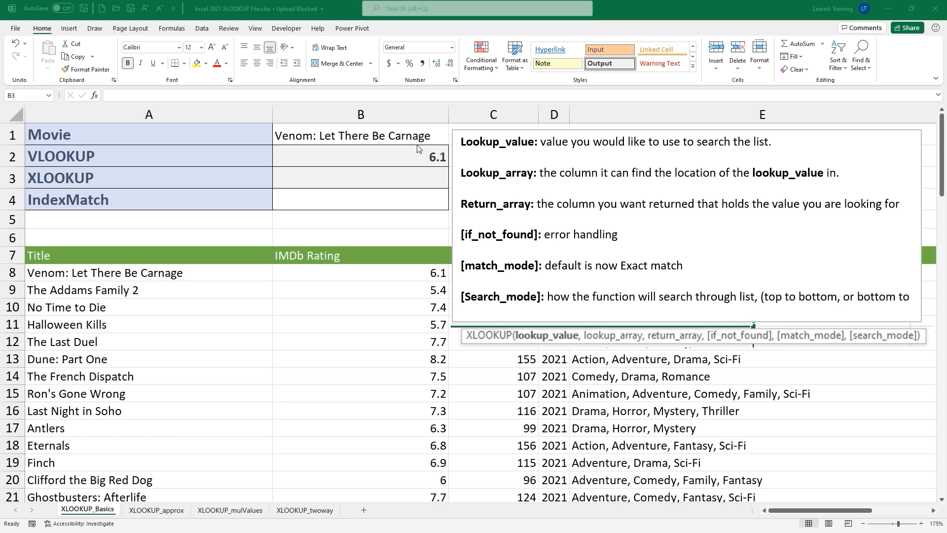
- Start an XLOOKUP formula in B3 with the movie title in B1 as the lookup value
click(389, 179)
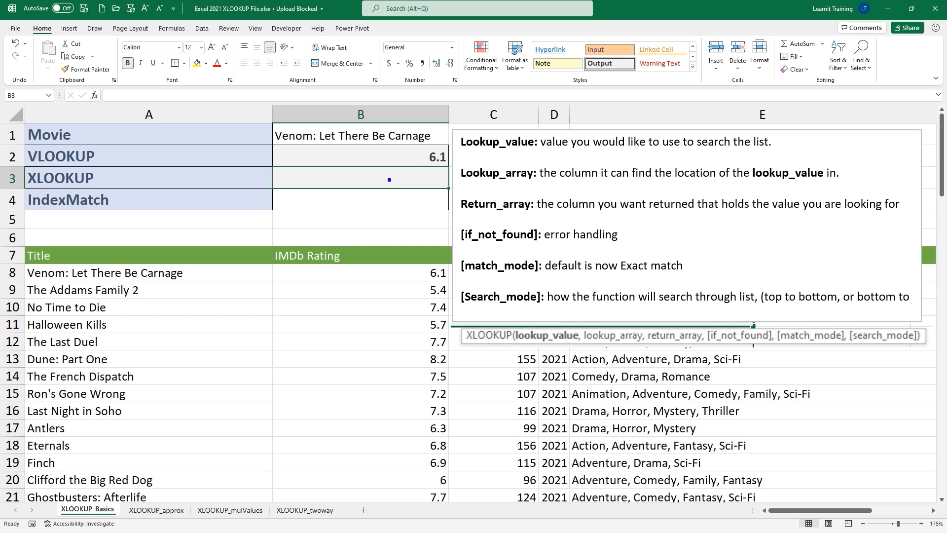
mouse_move(447, 130)
mouse_down()
mouse_move(536, 228)
mouse_move(550, 311)
mouse_up()
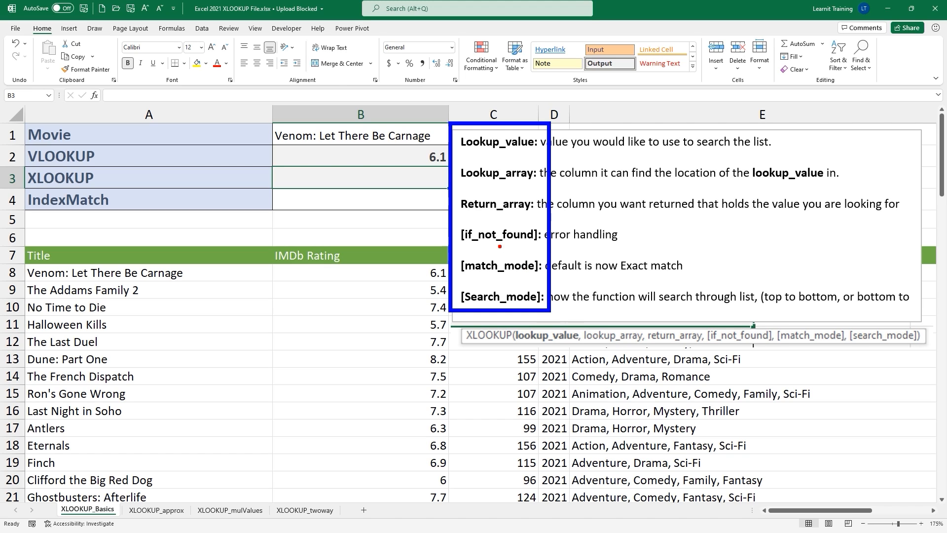
drag(464, 225, 402, 181)
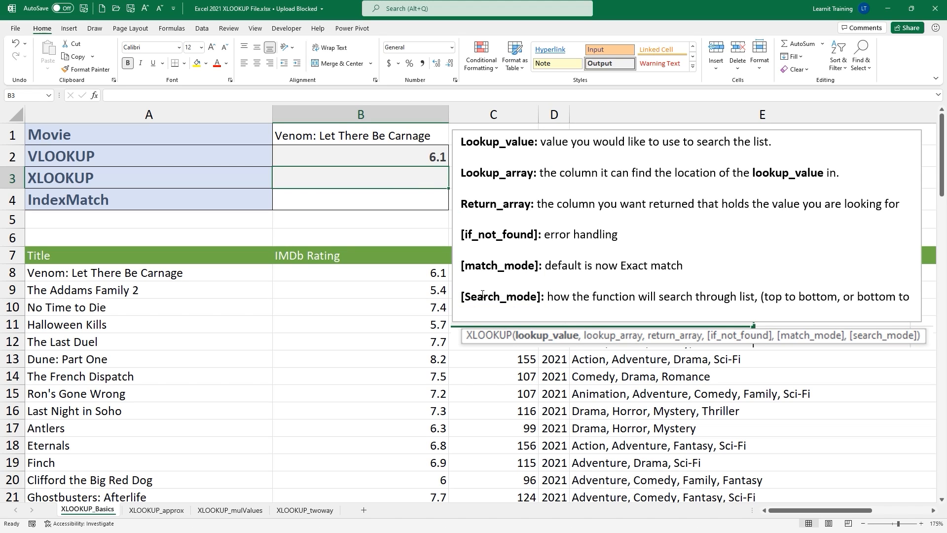
text(=xl)
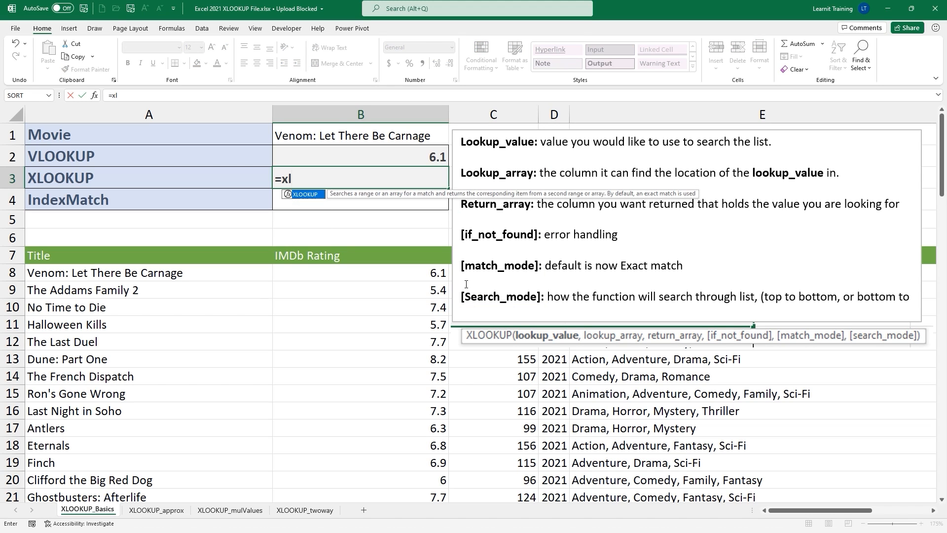
key(Tab)
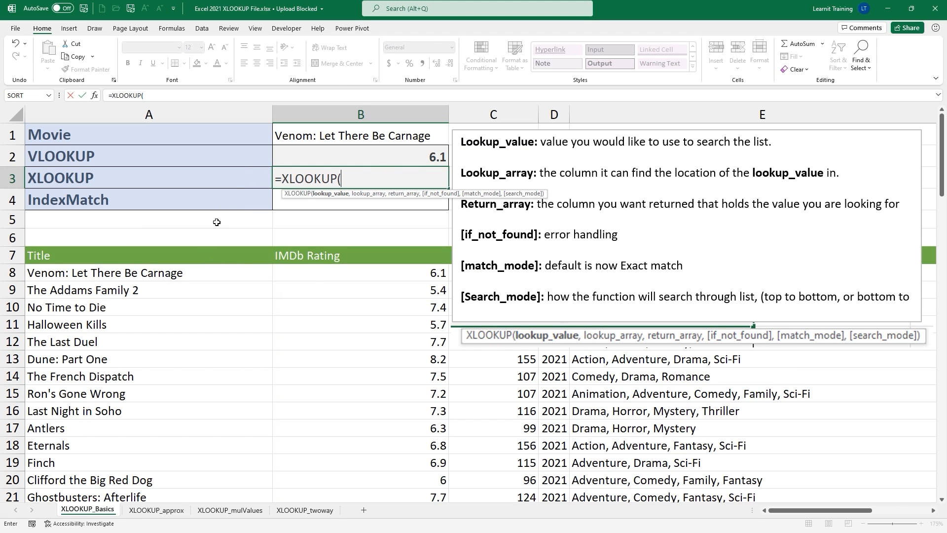
click(276, 137)
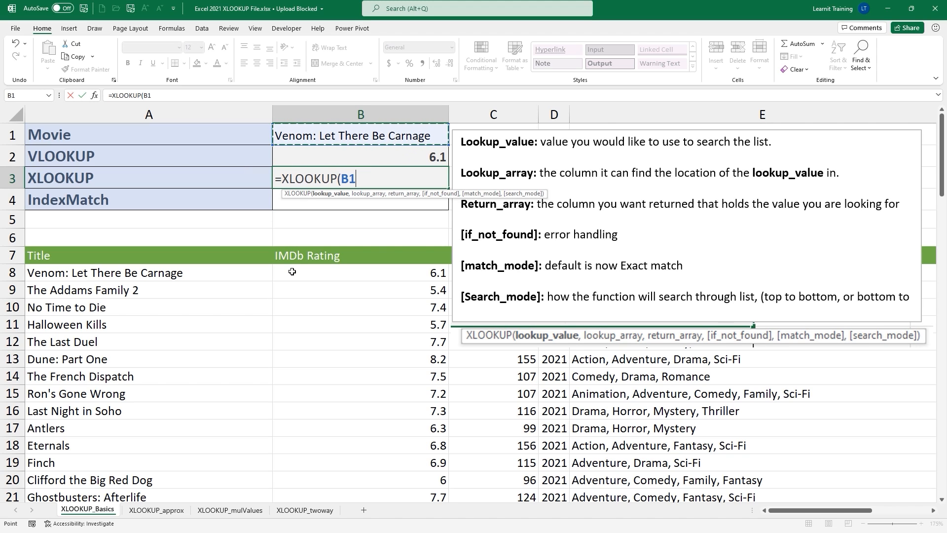
text(,)
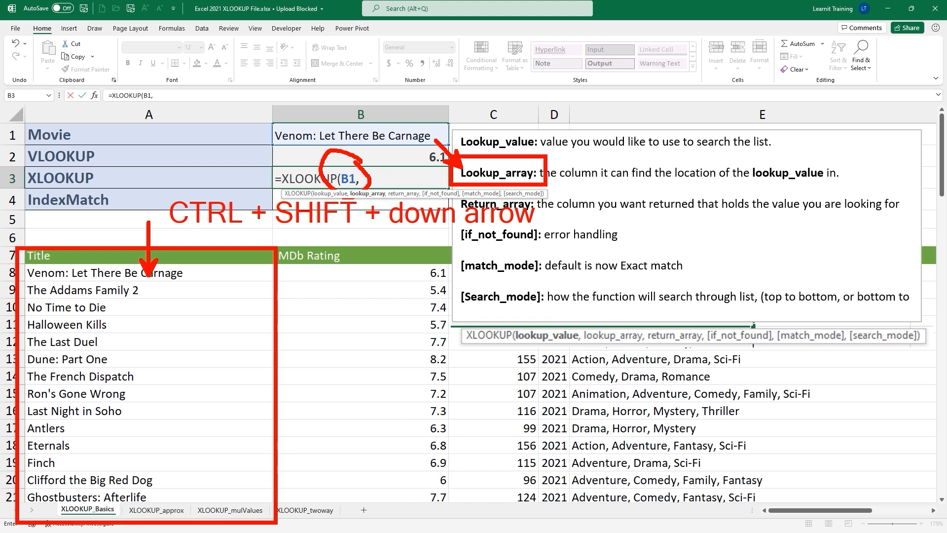
- Set the XLOOKUP lookup array to the whole Title column, A8:A100
click(252, 266)
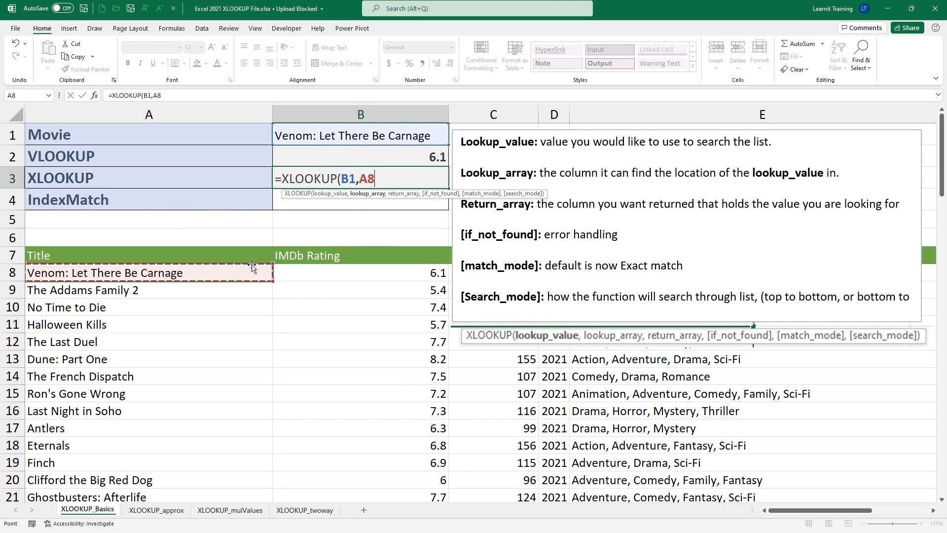
key(ctrl+shift+Down)
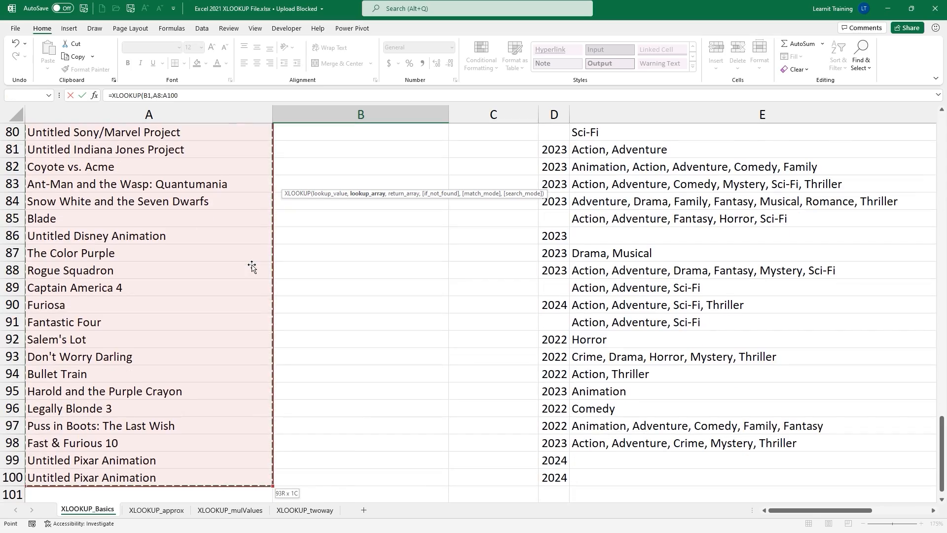
scroll(252, 266, up, 6)
scroll(251, 265, up, 20)
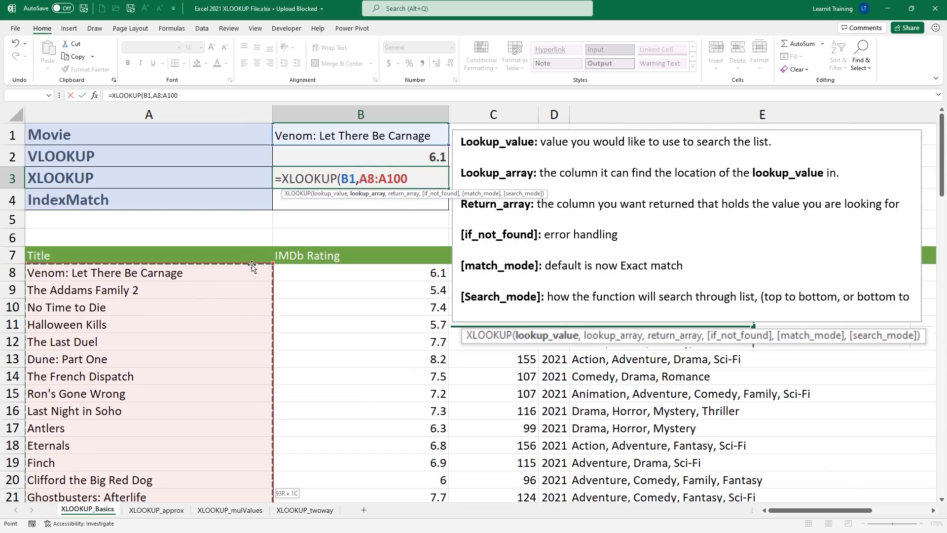
text(,)
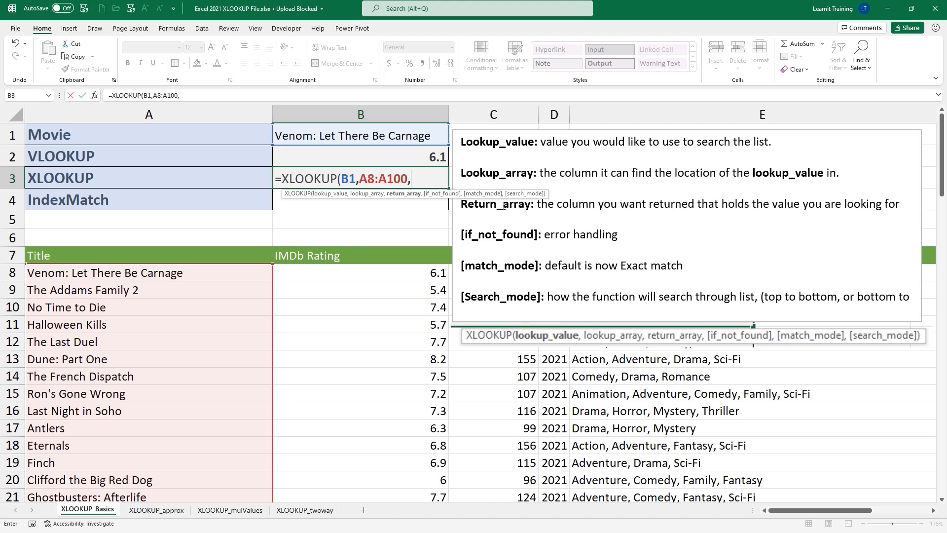
drag(554, 217, 898, 217)
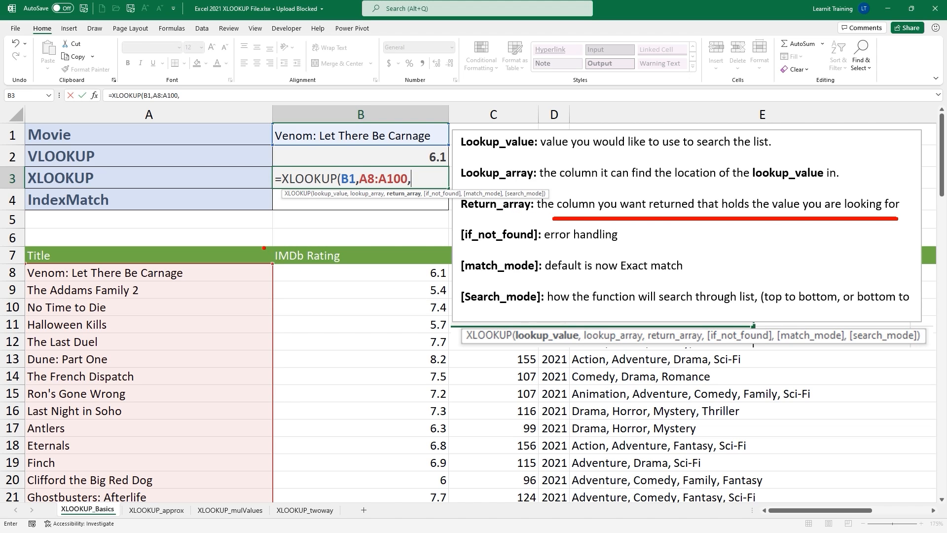
mouse_move(263, 244)
mouse_down()
mouse_move(363, 342)
mouse_move(451, 486)
mouse_move(452, 515)
mouse_up()
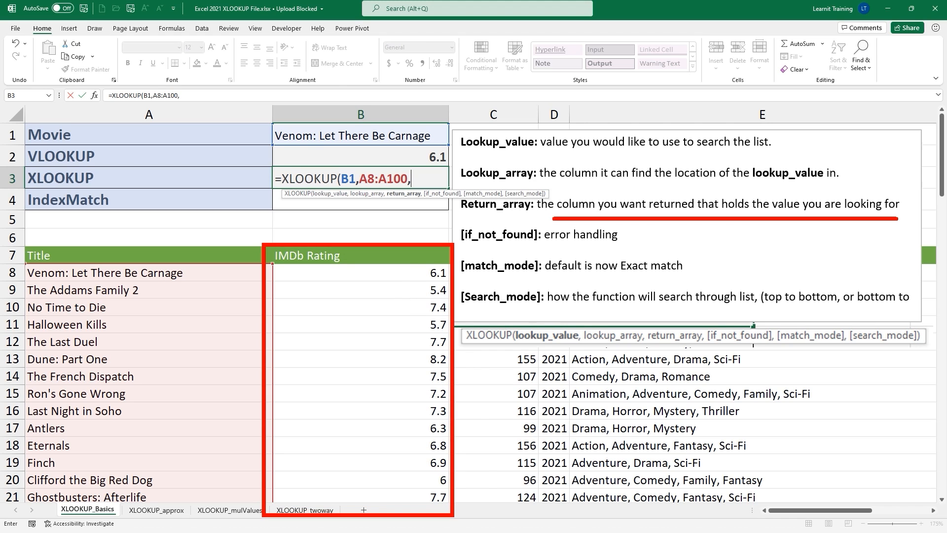
drag(407, 300, 412, 228)
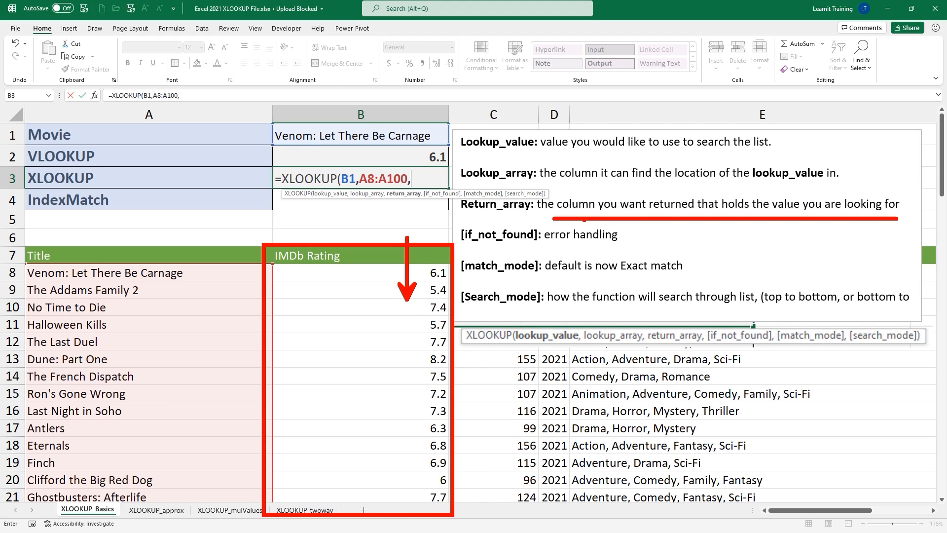
key(Escape)
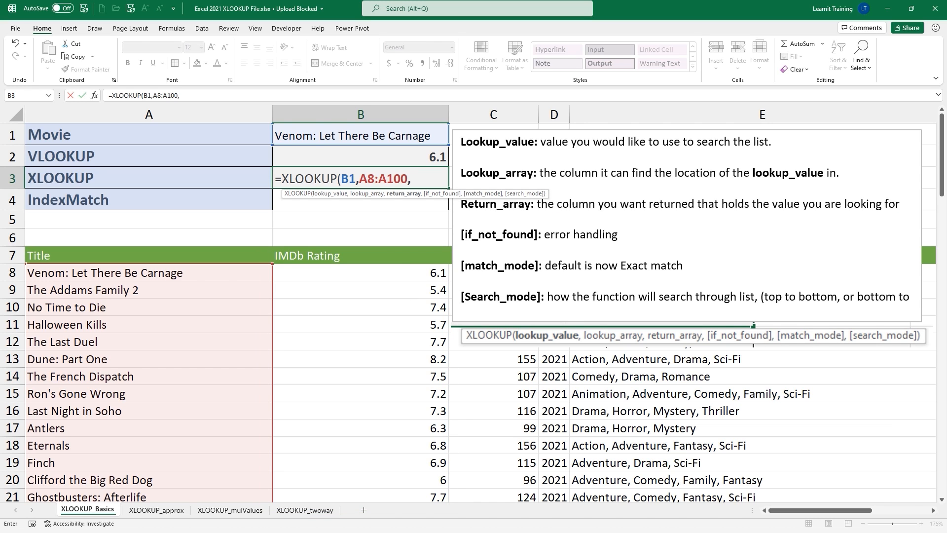
- Set the XLOOKUP return array to the IMDb Rating column, B8:B100, matching the length of the title list
click(413, 277)
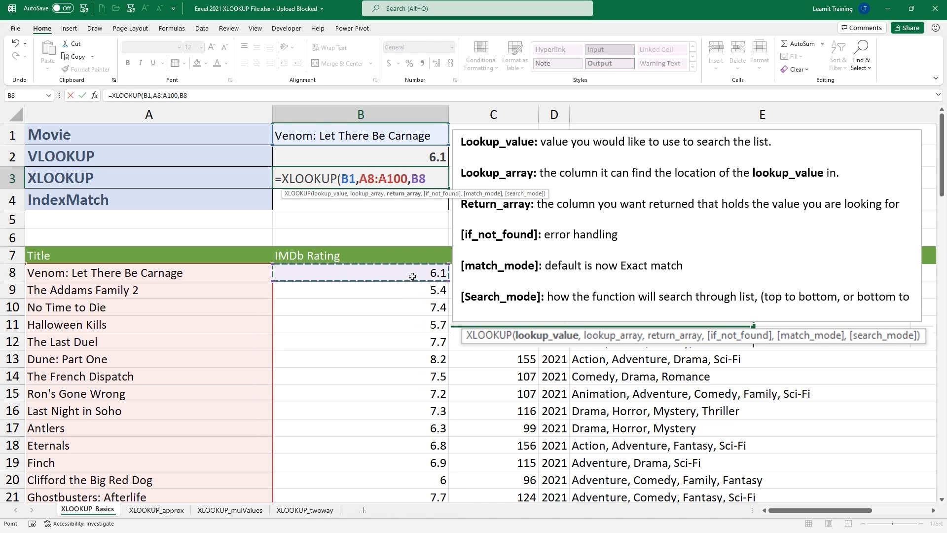
key(ctrl+shift+Down)
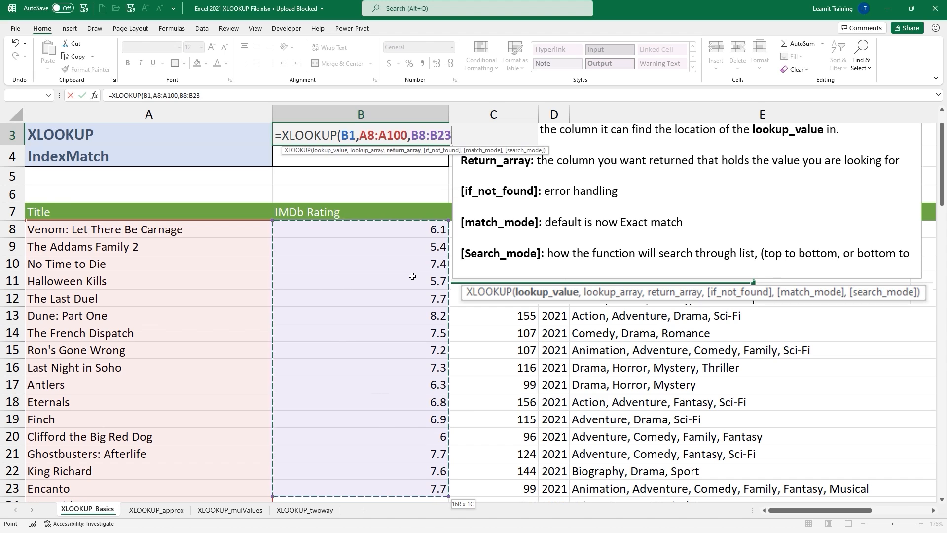
drag(429, 237, 435, 481)
scroll(425, 474, down, 2)
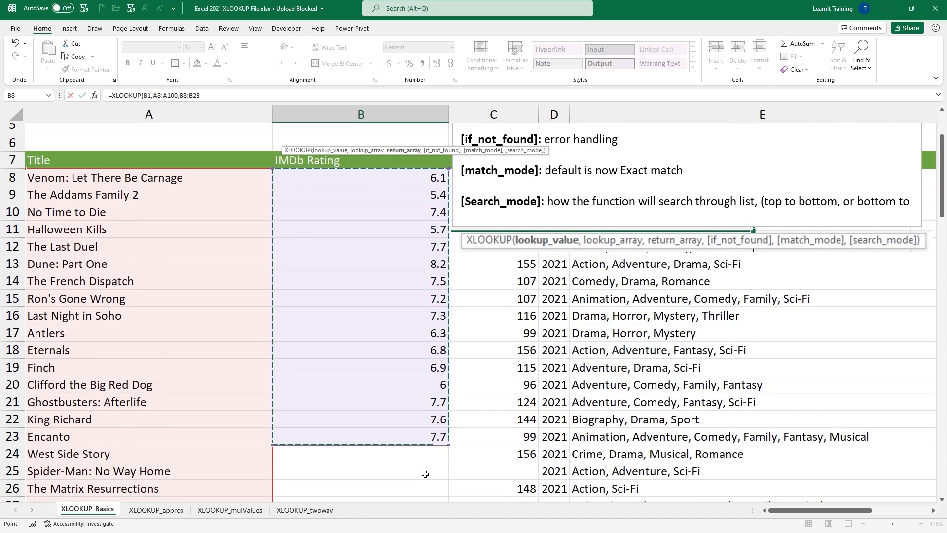
shift+click(425, 474)
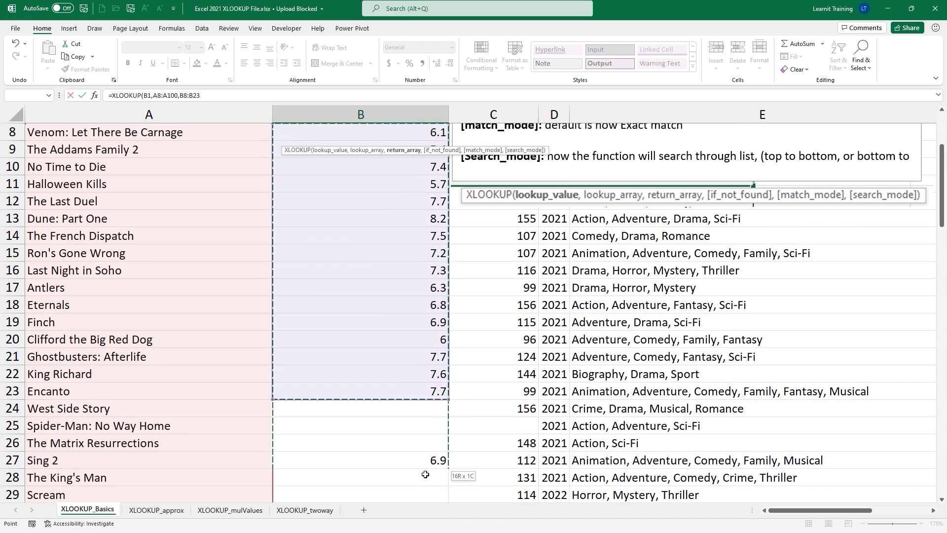
scroll(425, 474, down, 3)
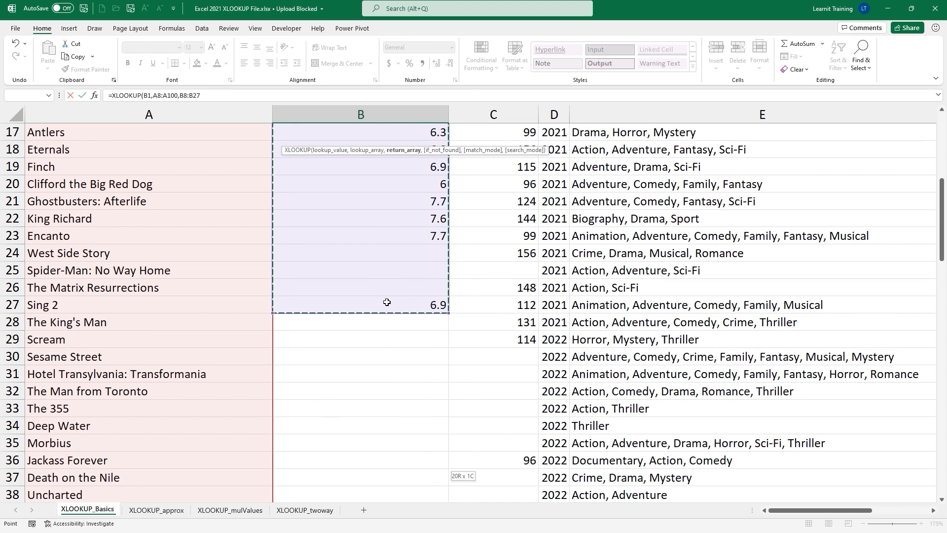
text(,)
drag(384, 303, 408, 466)
scroll(403, 295, up, 1)
scroll(403, 295, up, 5)
drag(408, 462, 407, 462)
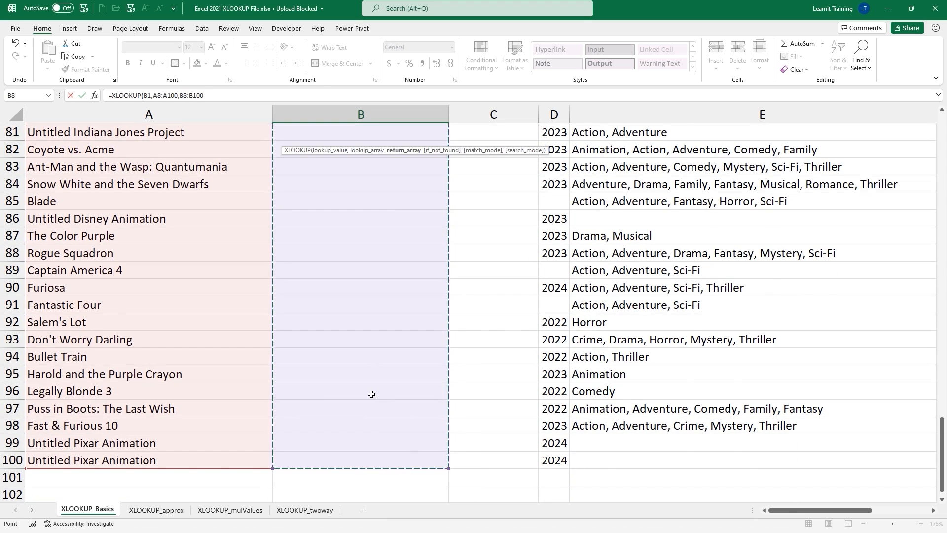
scroll(372, 395, up, 14)
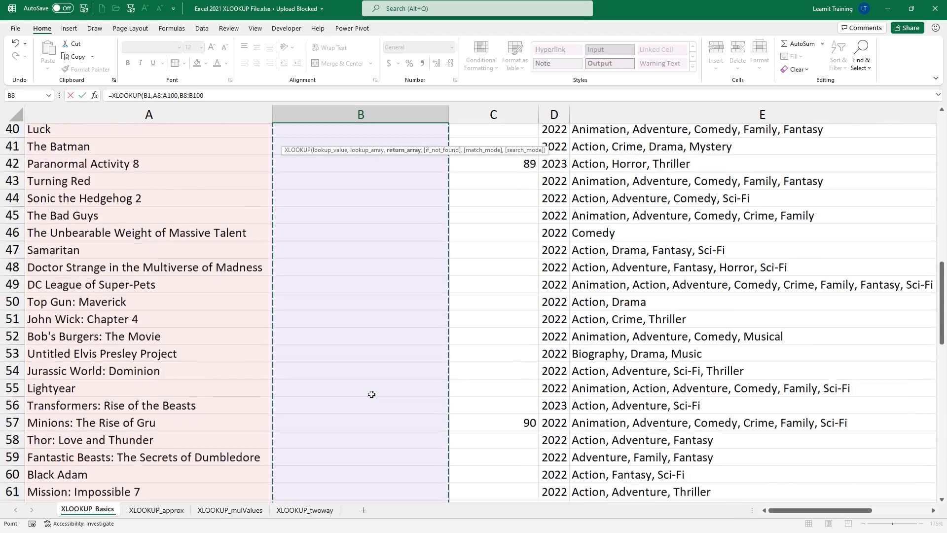
scroll(372, 394, up, 12)
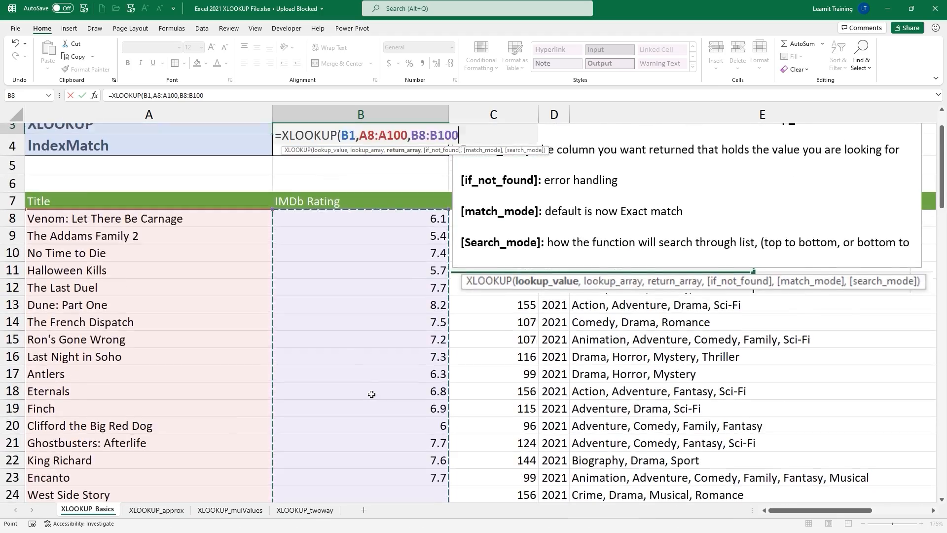
scroll(371, 394, up, 1)
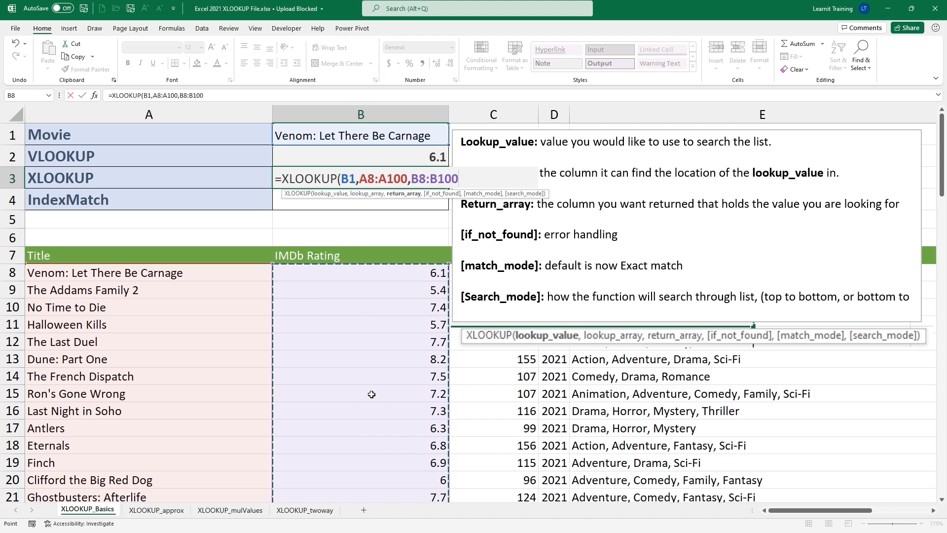
- Add "Not Found" as the if_not_found argument of the XLOOKUP formula in B3
text(,)
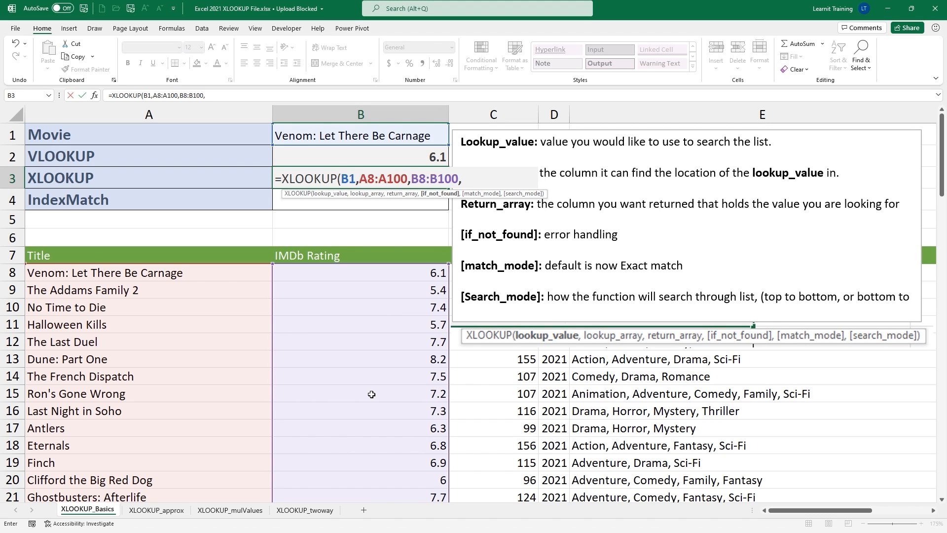
text("Not Found)
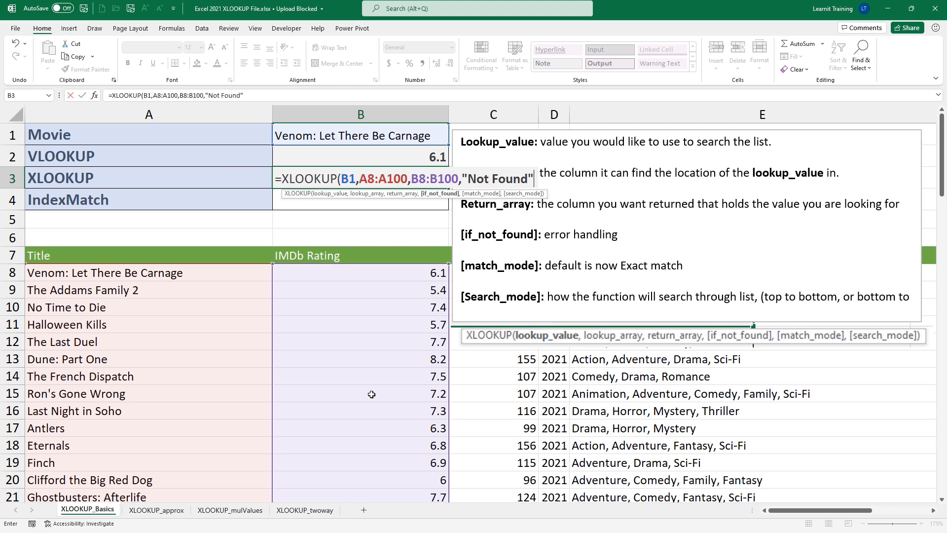
- Set the match_mode argument of the XLOOKUP formula in B3 to 0, Exact match
text(",)
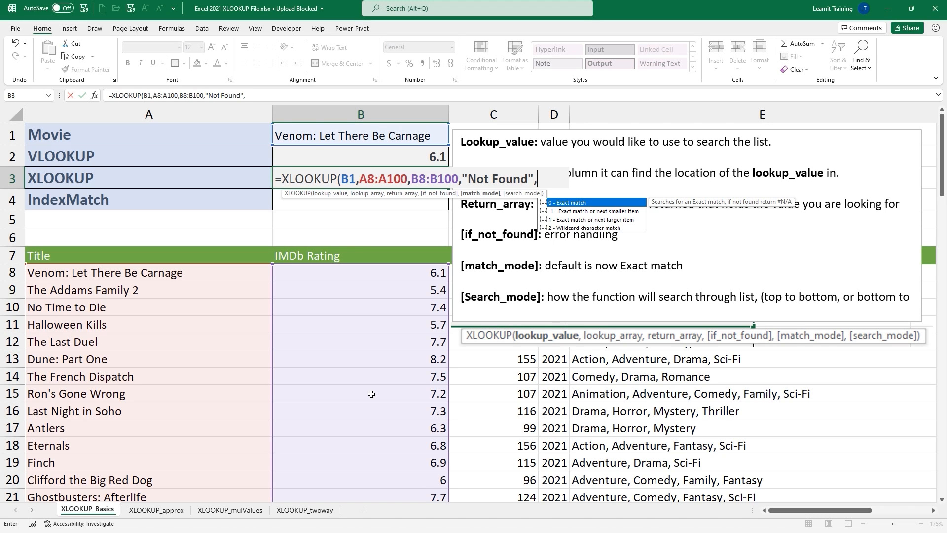
key(Down)
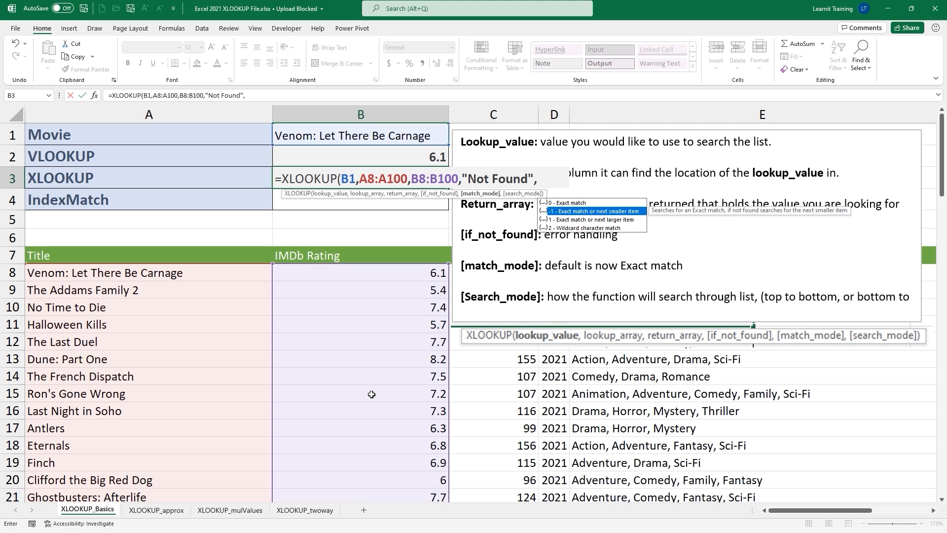
key(Down)
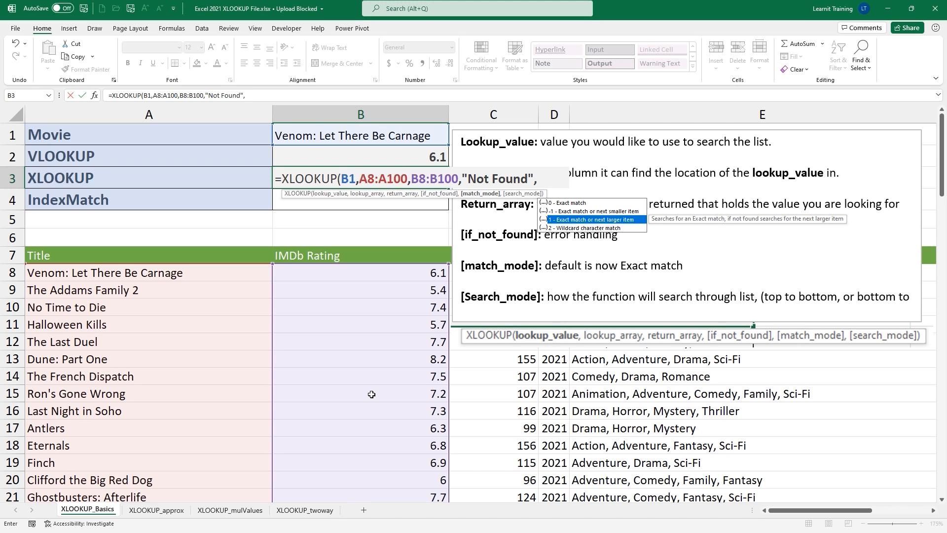
key(Down)
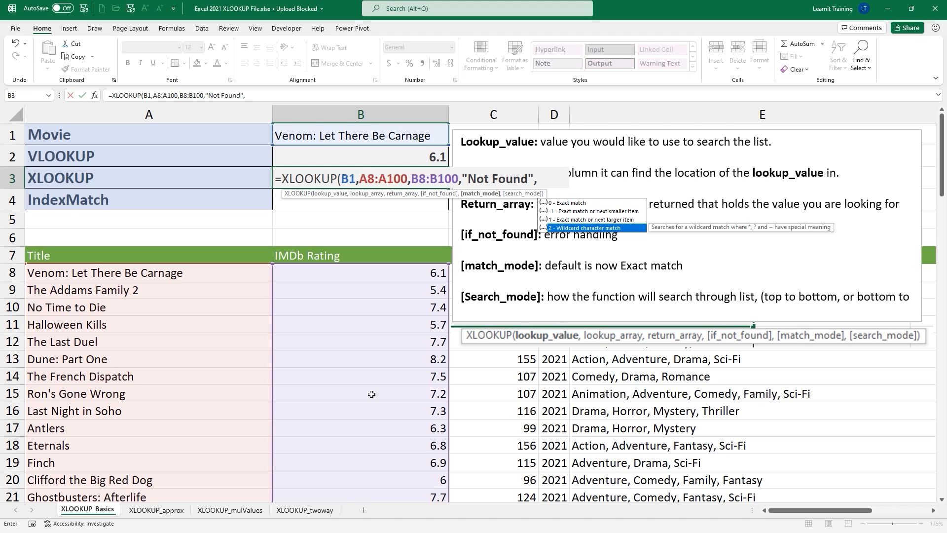
key(Up)
key(Up)
key(Up)
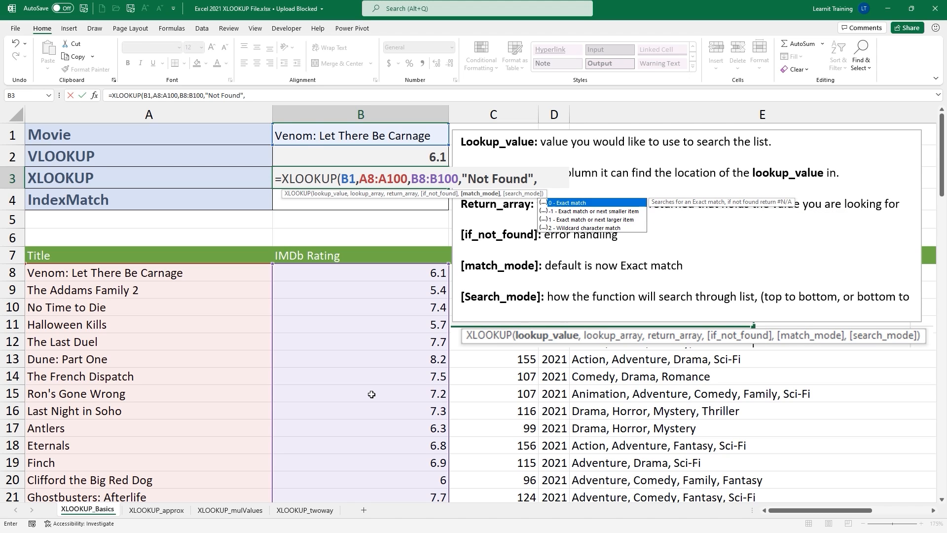
key(Tab)
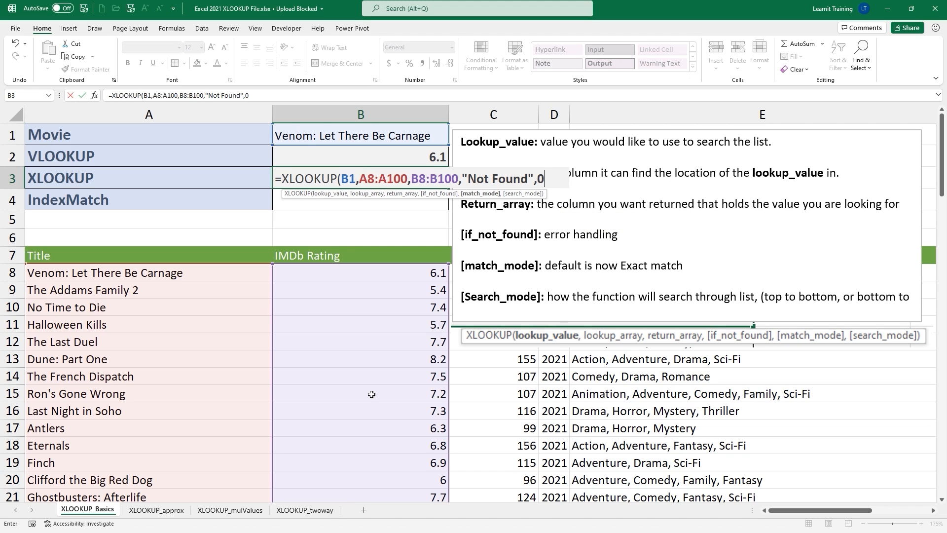
- Set the search_mode argument to 1, Search first-to-last, and complete the XLOOKUP formula in B3
text(,)
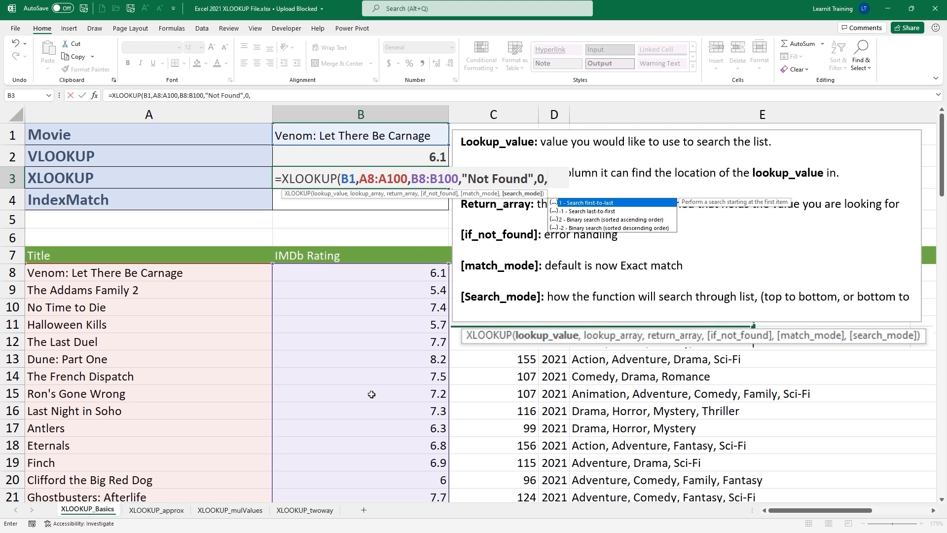
text(1)
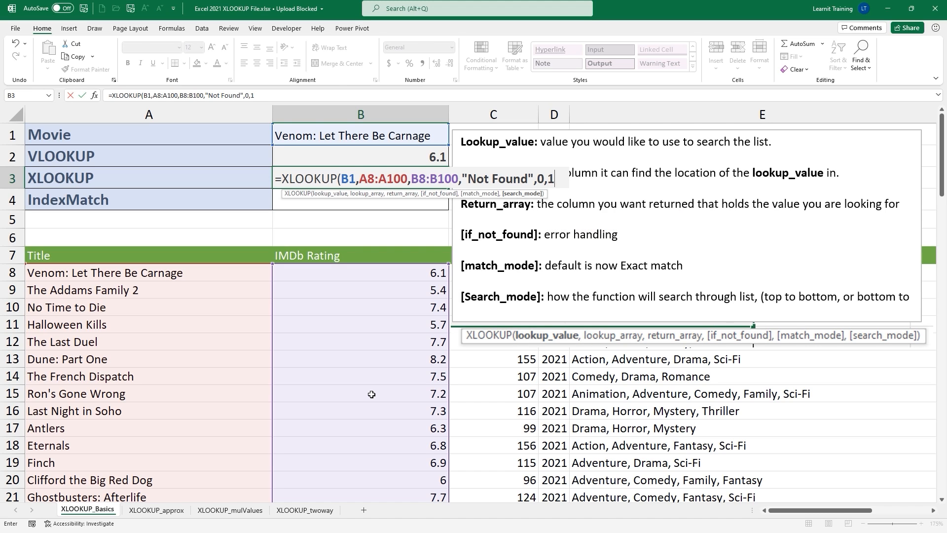
text())
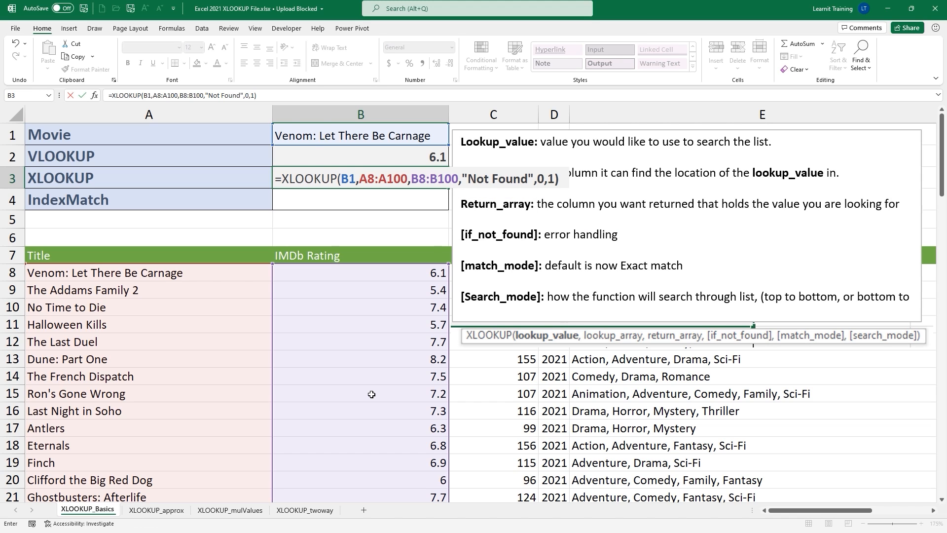
key(Return)
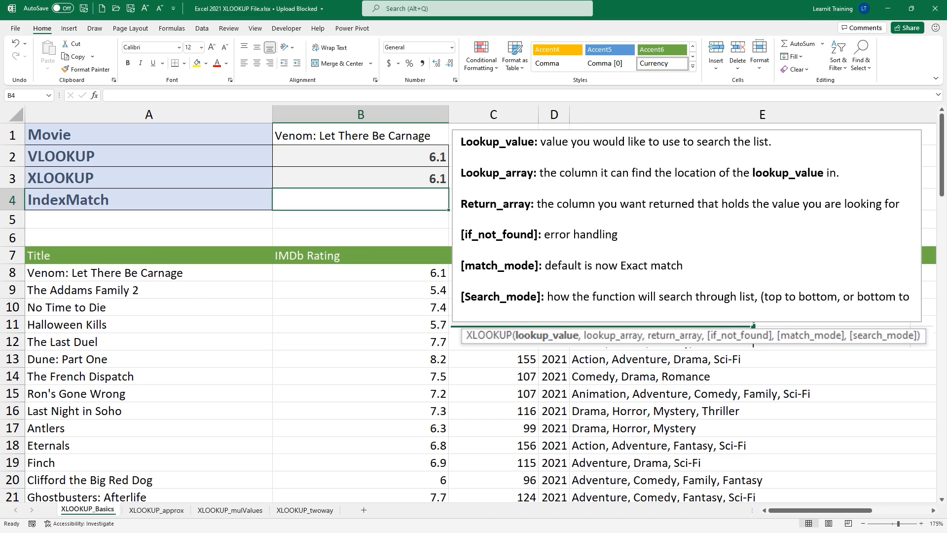
drag(173, 271, 144, 243)
drag(384, 265, 346, 238)
drag(159, 283, 246, 283)
drag(348, 282, 466, 281)
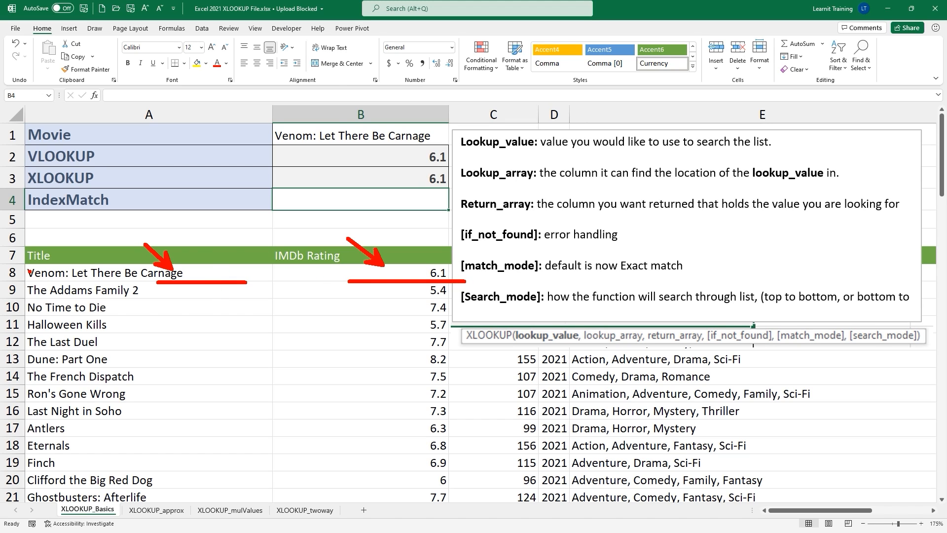
drag(30, 271, 9, 251)
drag(290, 255, 310, 267)
mouse_move(465, 159)
mouse_down()
mouse_move(447, 168)
mouse_move(452, 150)
mouse_up()
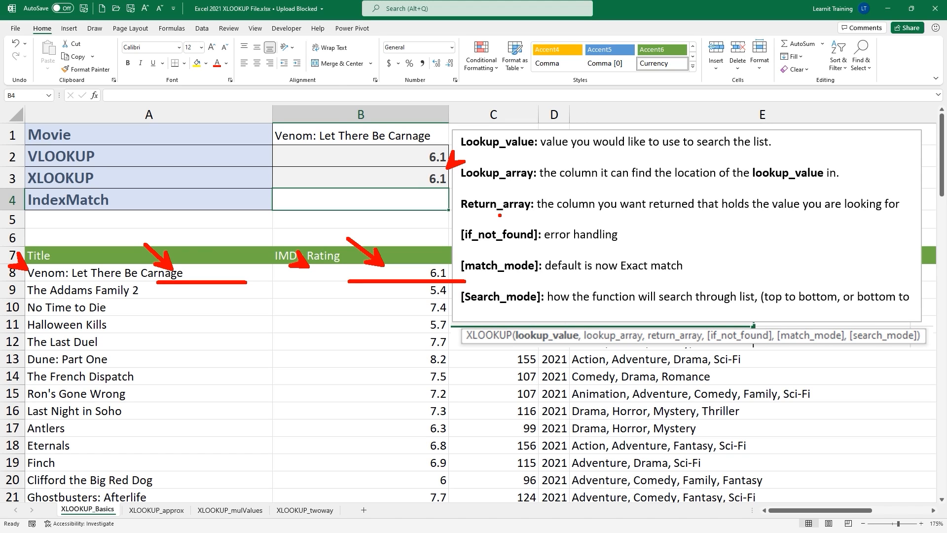
key(Escape)
- Remove the optional "Not Found", match mode and search mode arguments from the XLOOKUP formula in B3
double_click(398, 184)
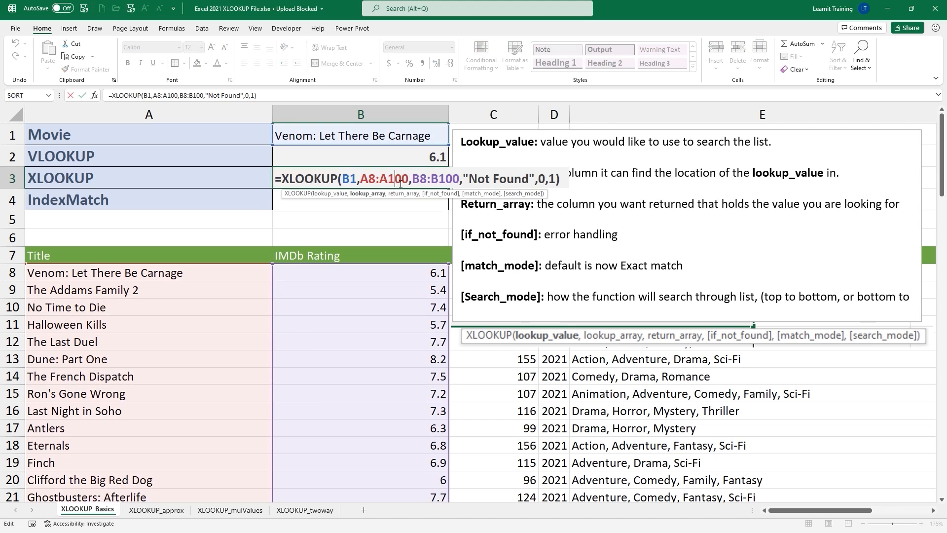
drag(555, 179, 465, 189)
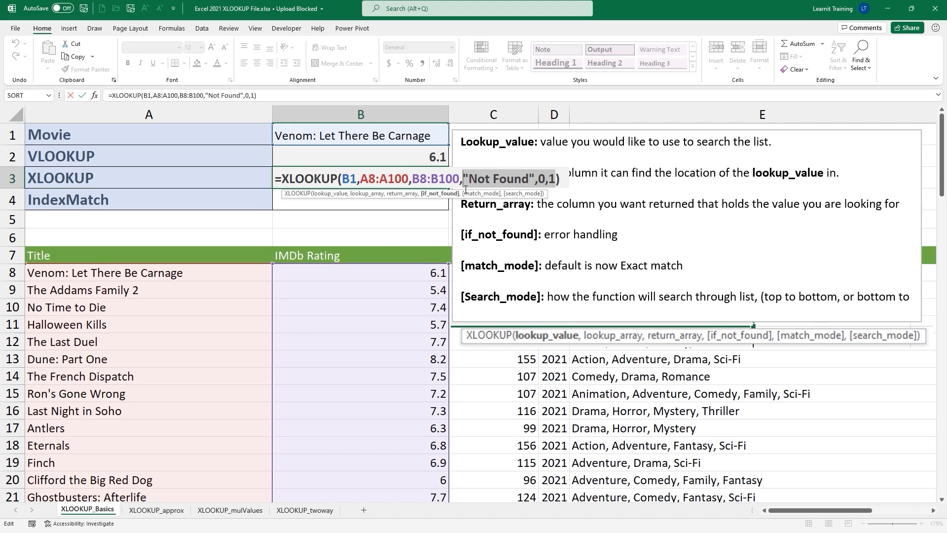
key(BackSpace)
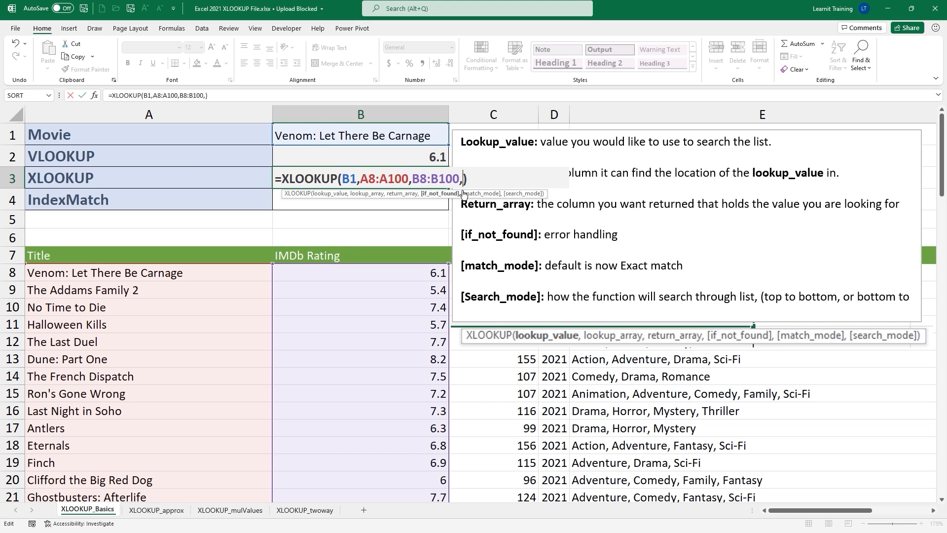
key(BackSpace)
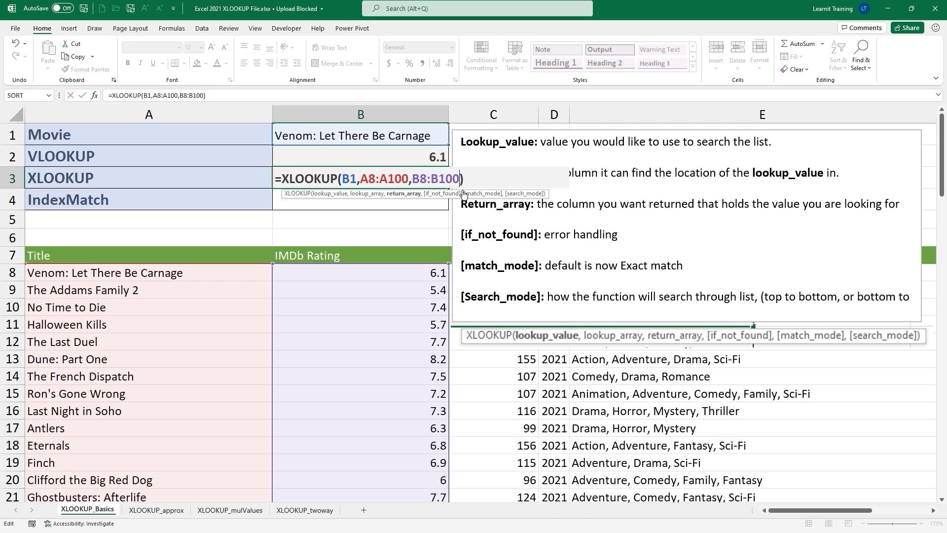
key(Return)
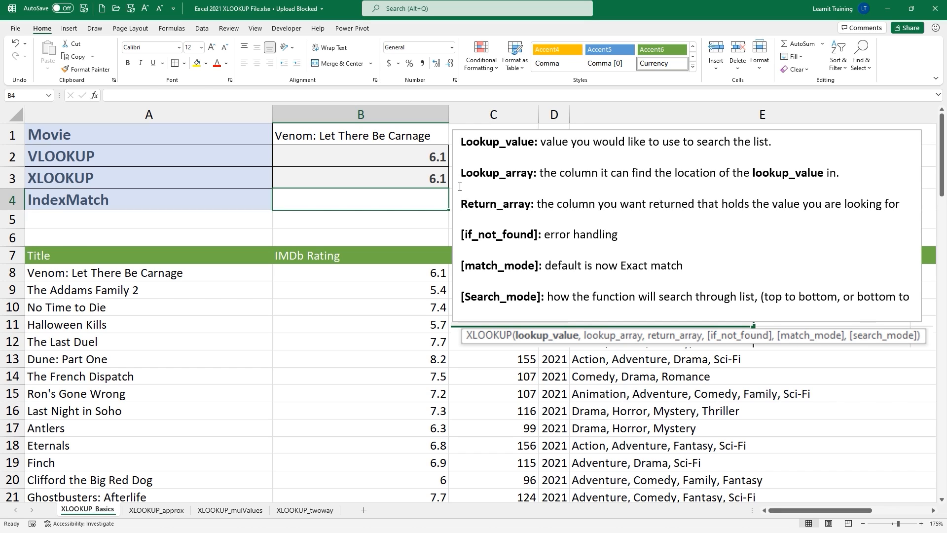
- Insert a blank column before IMDb Rating to test the VLOOKUP and XLOOKUP formulas, and undo the insertion
click(424, 156)
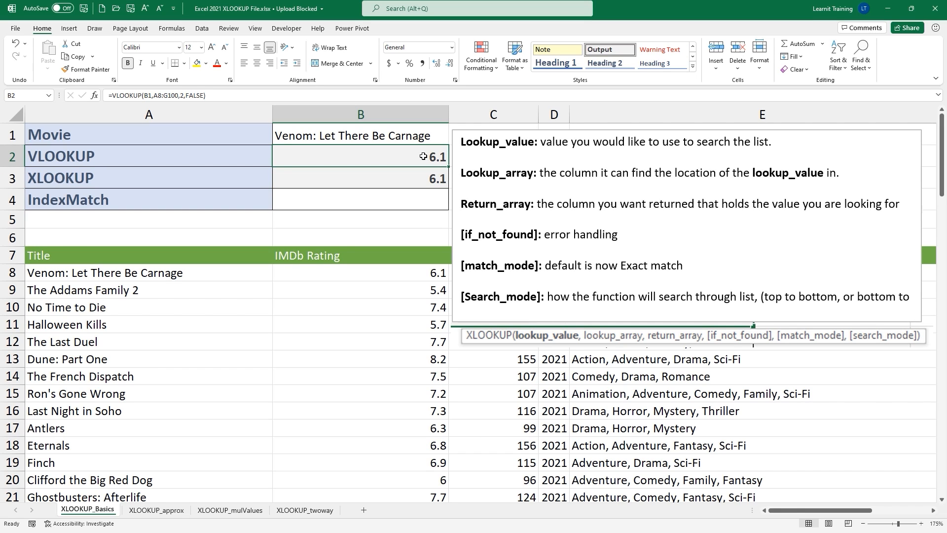
click(387, 117)
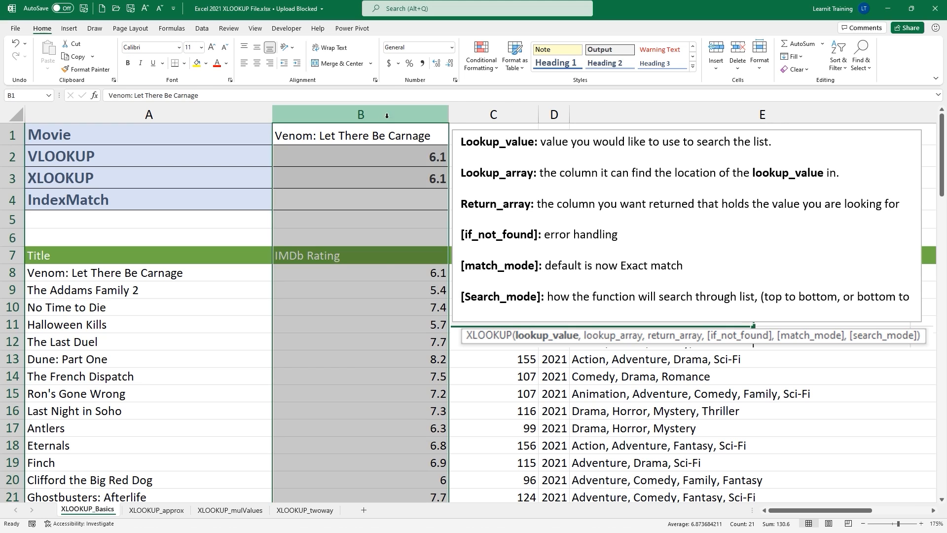
right_click(387, 119)
click(428, 200)
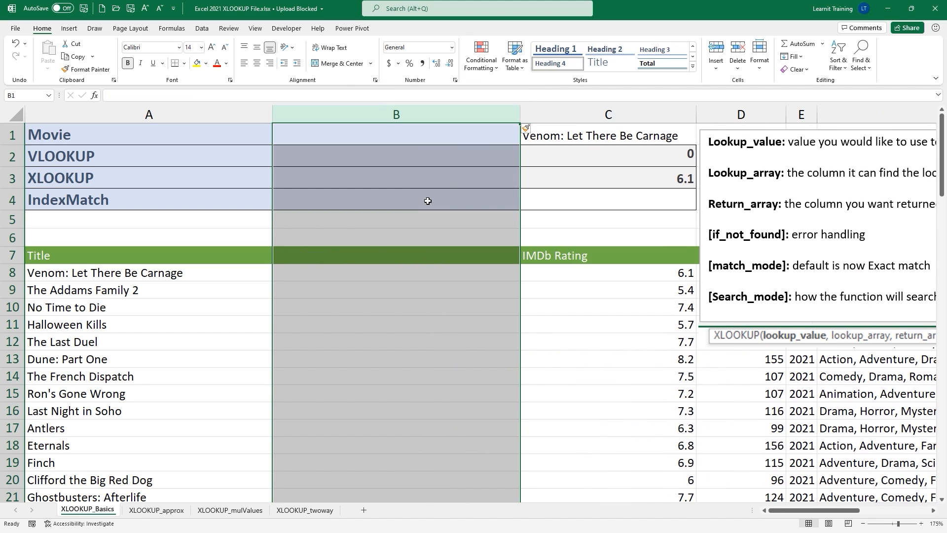
click(633, 165)
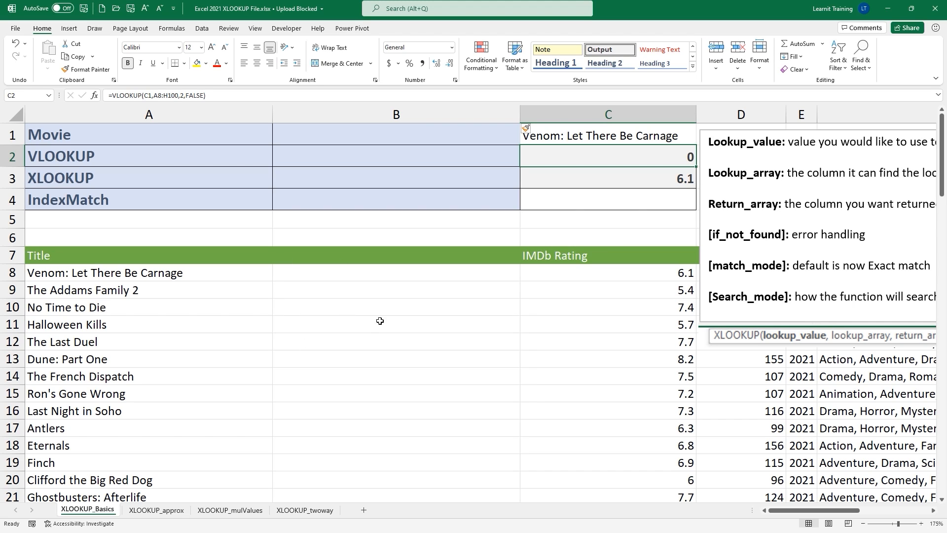
click(678, 181)
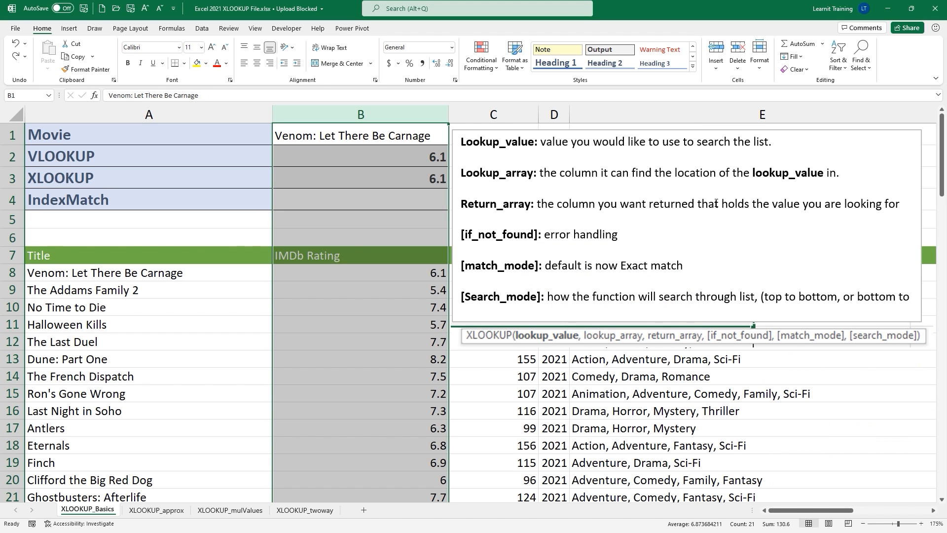
double_click(403, 178)
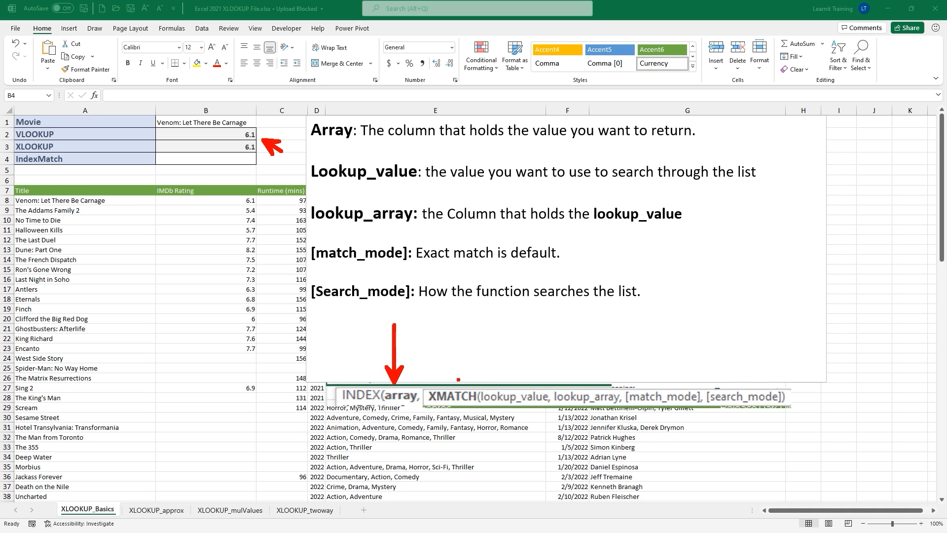
drag(487, 373, 463, 346)
mouse_move(420, 382)
mouse_down()
mouse_move(559, 402)
mouse_move(813, 412)
mouse_move(802, 411)
mouse_up()
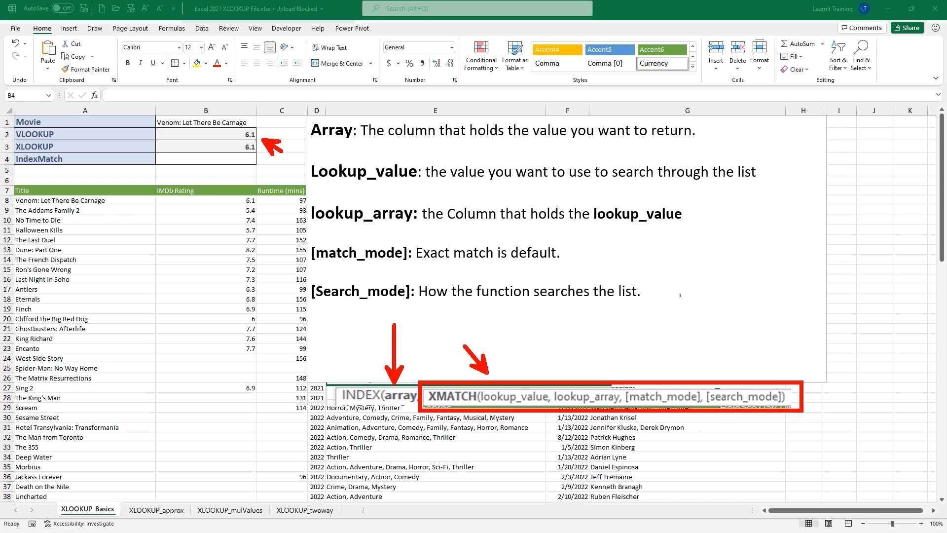
key(Escape)
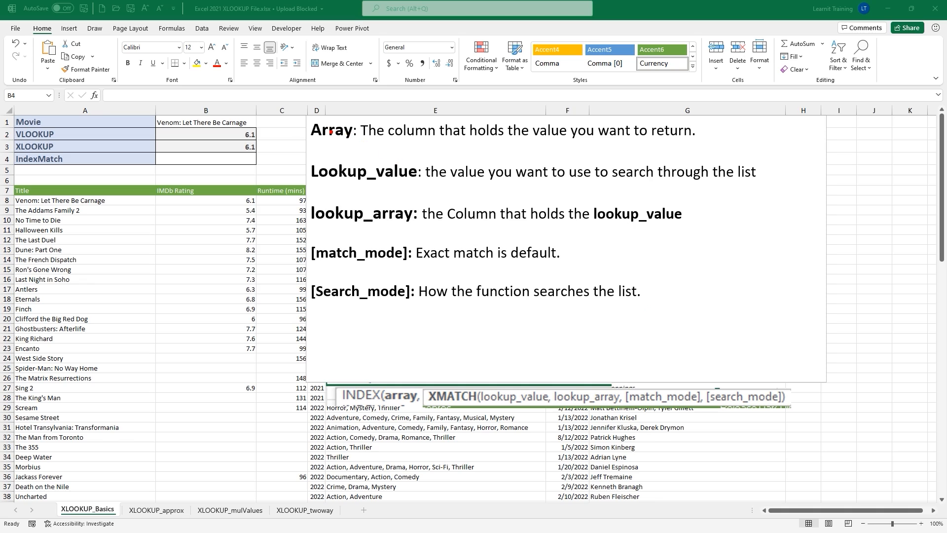
mouse_move(319, 131)
mouse_down()
mouse_move(294, 117)
mouse_move(496, 161)
mouse_move(720, 151)
mouse_up()
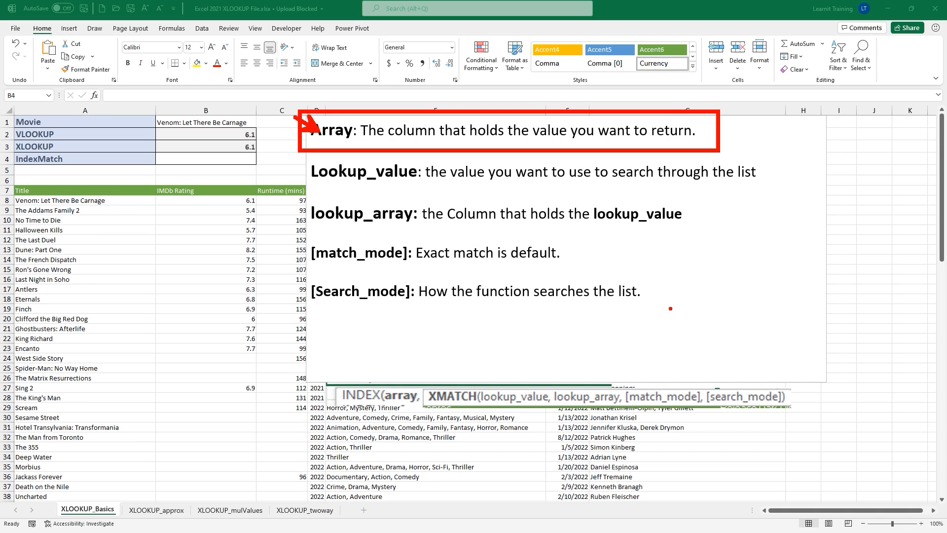
mouse_move(141, 174)
mouse_down()
mouse_move(168, 291)
mouse_move(268, 527)
mouse_up()
drag(218, 243, 218, 157)
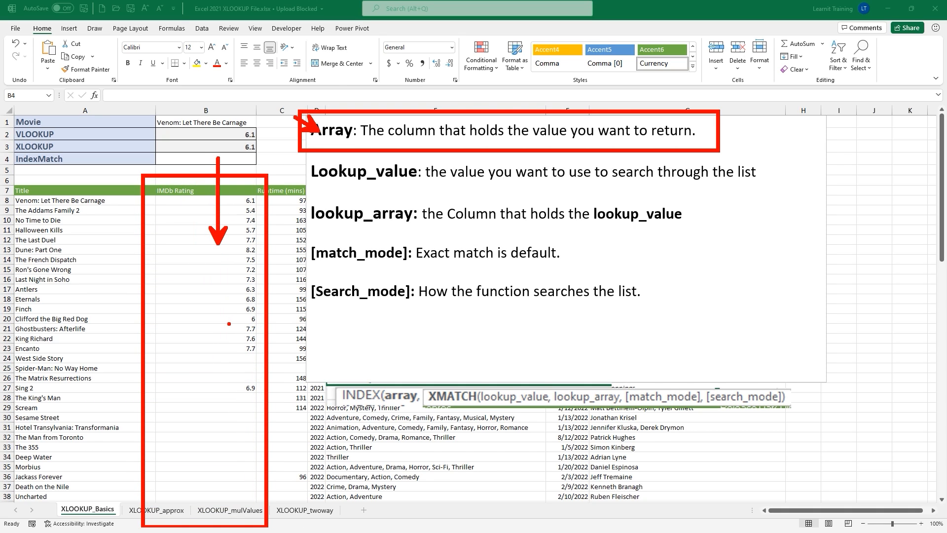
mouse_move(144, 182)
mouse_down()
mouse_move(168, 189)
mouse_move(139, 179)
mouse_up()
mouse_move(257, 193)
mouse_down()
mouse_move(287, 170)
mouse_move(285, 183)
mouse_move(294, 181)
mouse_up()
mouse_move(261, 210)
mouse_down()
mouse_move(288, 189)
mouse_move(287, 197)
mouse_move(299, 195)
mouse_up()
click(282, 209)
mouse_move(255, 221)
mouse_down()
mouse_move(277, 211)
mouse_move(285, 220)
mouse_up()
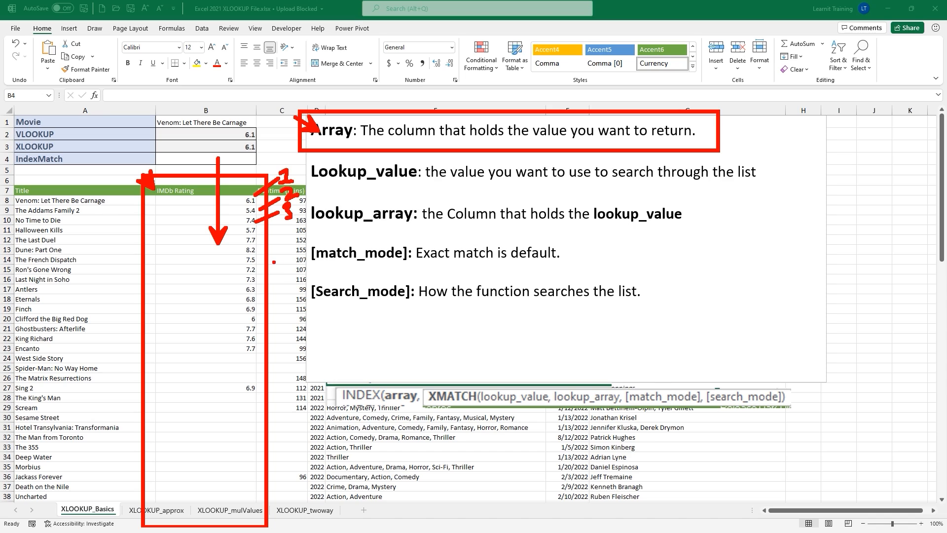
mouse_move(256, 230)
mouse_down()
mouse_move(291, 230)
mouse_move(291, 241)
mouse_up()
mouse_move(493, 361)
mouse_down()
mouse_move(509, 389)
mouse_move(511, 376)
mouse_move(573, 388)
mouse_move(572, 374)
mouse_up()
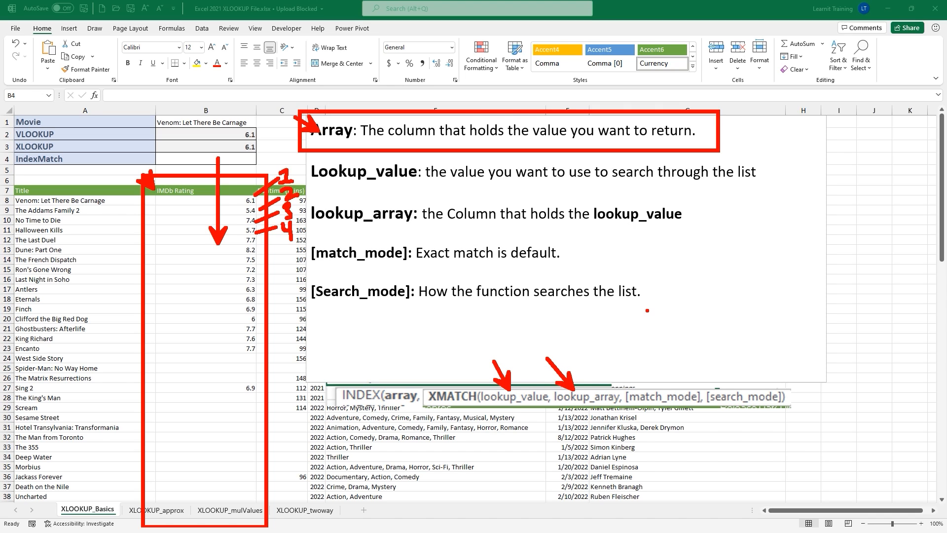
drag(660, 382, 660, 359)
key(Escape)
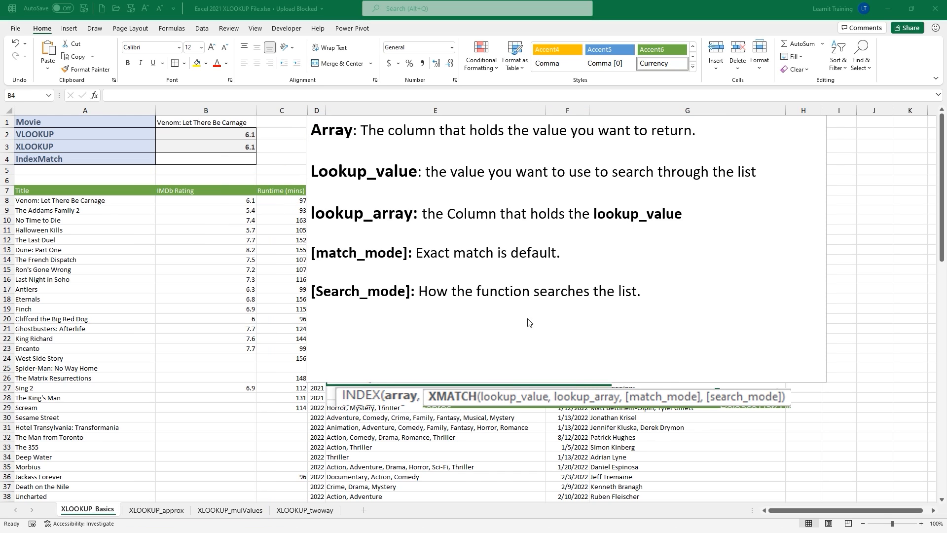
- Start an INDEX formula in B4 with the IMDb Rating column, B8:B100, as its array
click(218, 156)
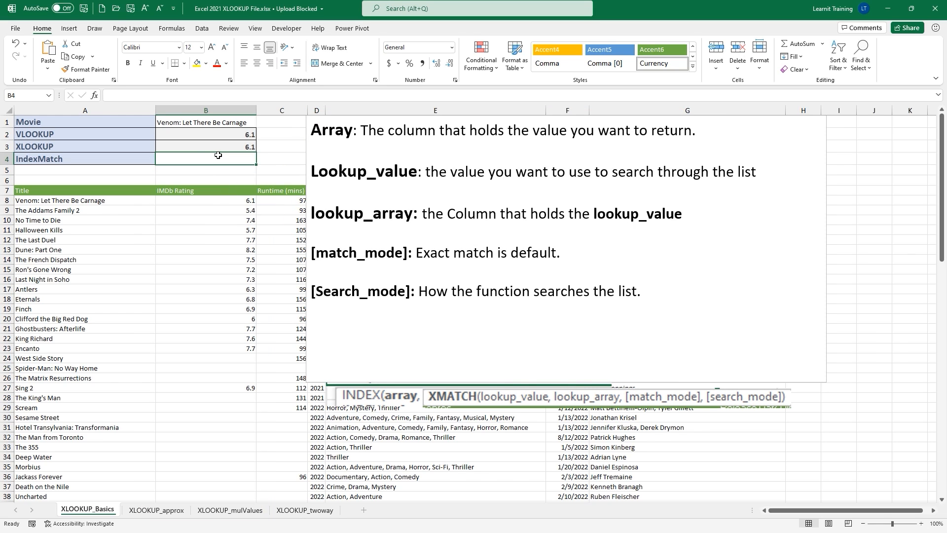
text(=index)
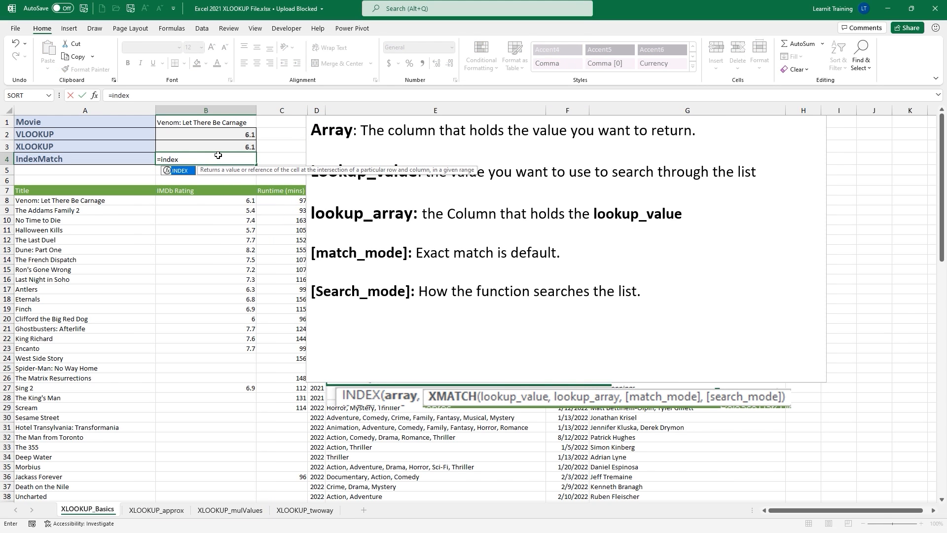
key(Tab)
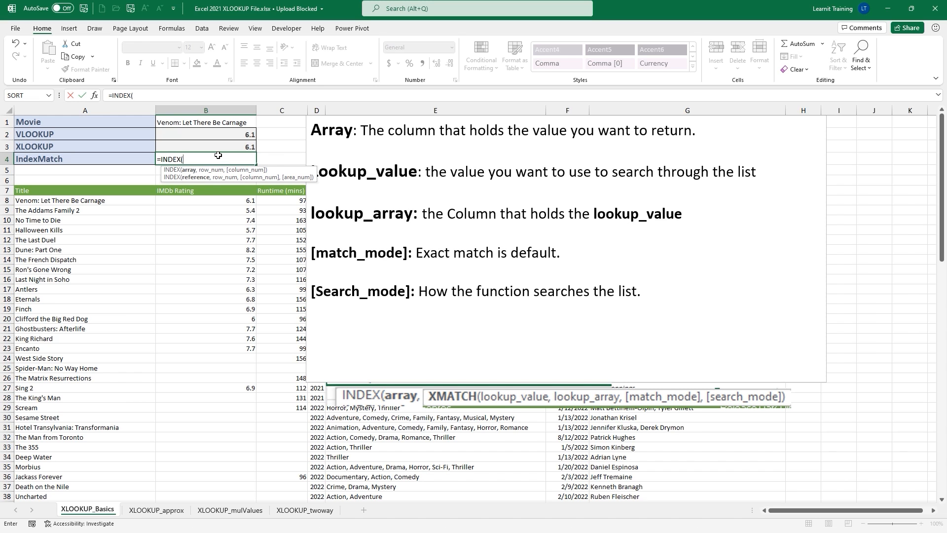
click(179, 201)
drag(179, 201, 197, 483)
scroll(197, 484, up, 20)
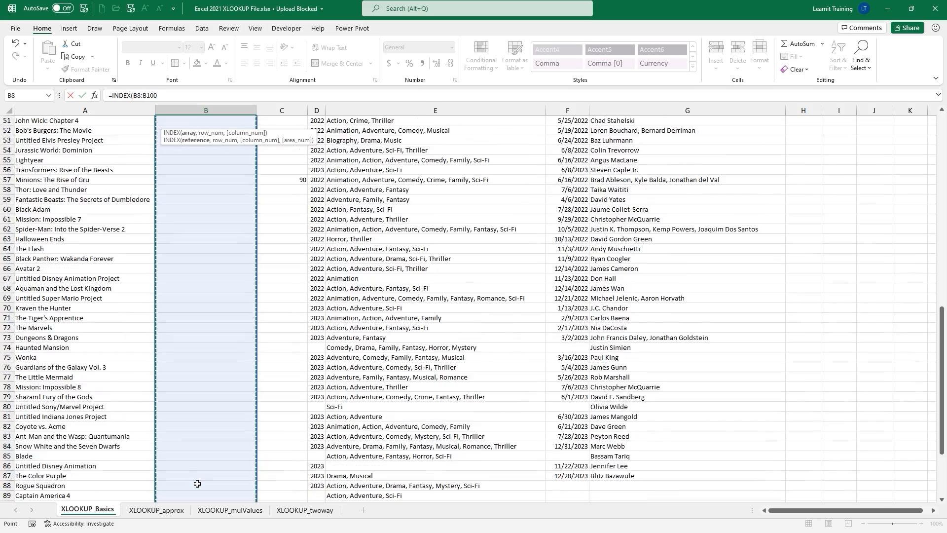
scroll(195, 480, up, 1)
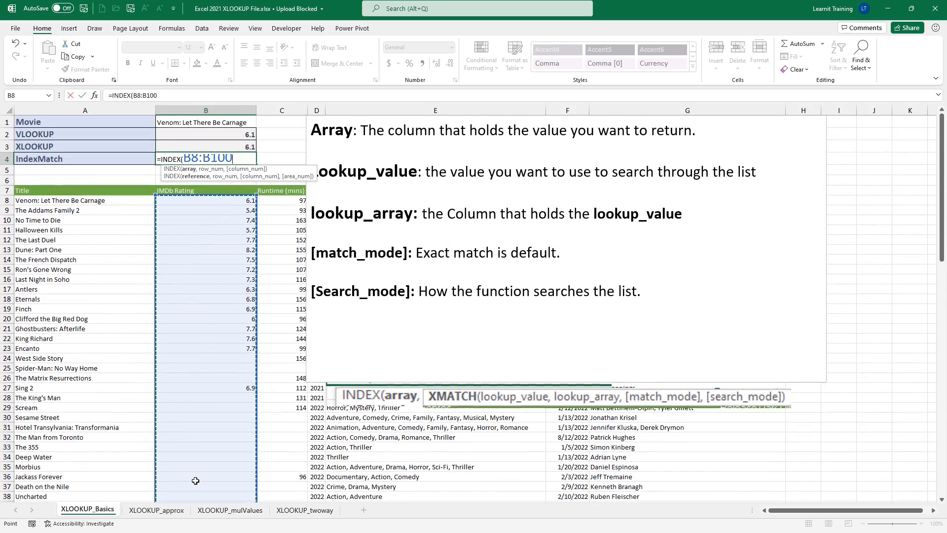
- Nest XMATCH as the row_num argument of the INDEX formula in B4, with the movie in B1 as lookup value
text(,xm)
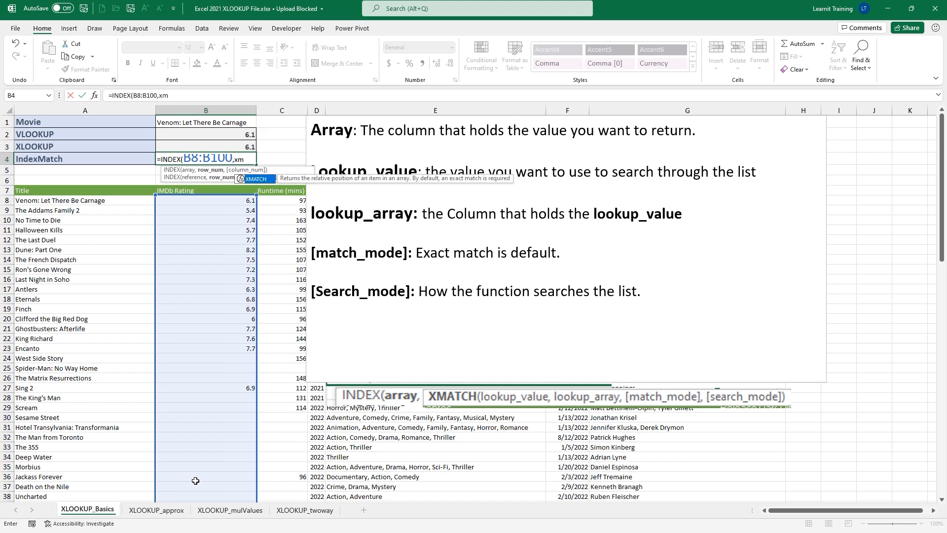
key(Tab)
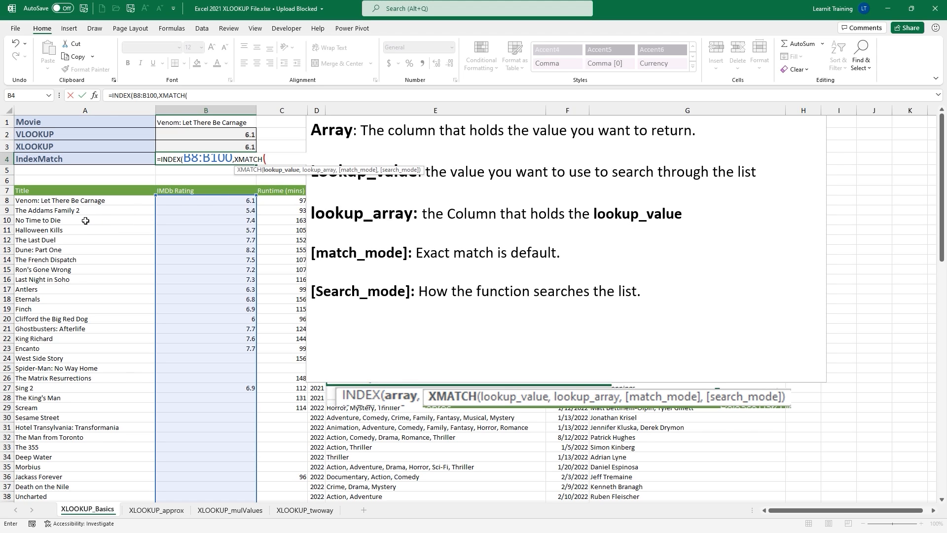
click(170, 124)
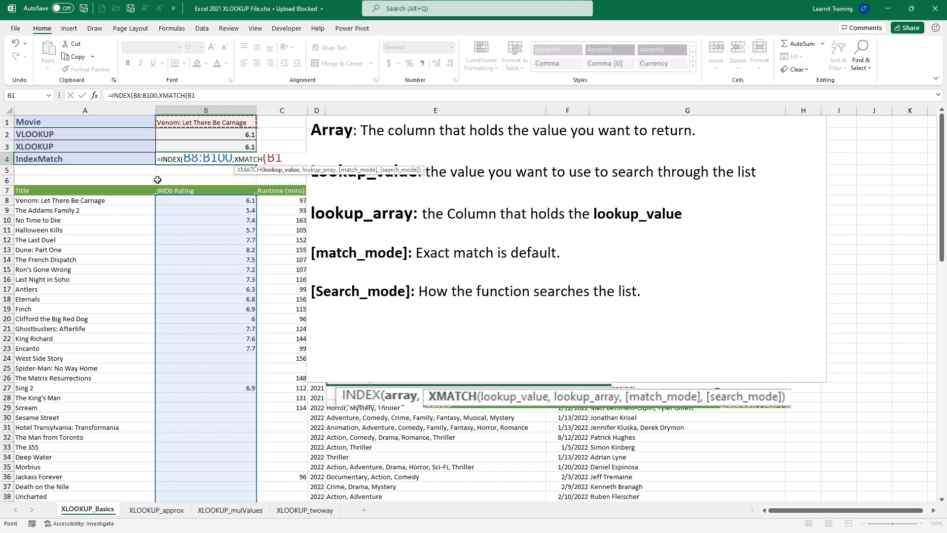
text(,)
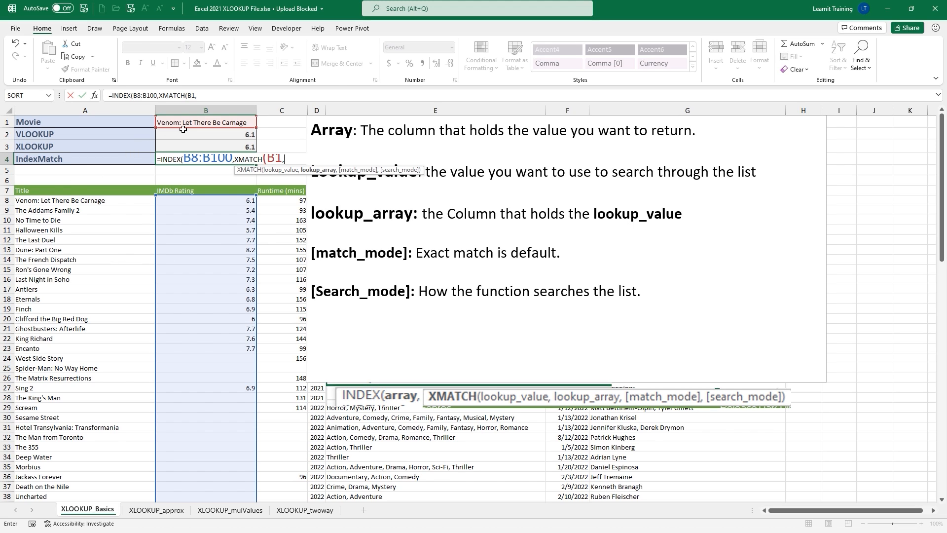
- Set the XMATCH lookup array to the Title column, A8:A100, and complete the INDEX formula in B4
click(34, 199)
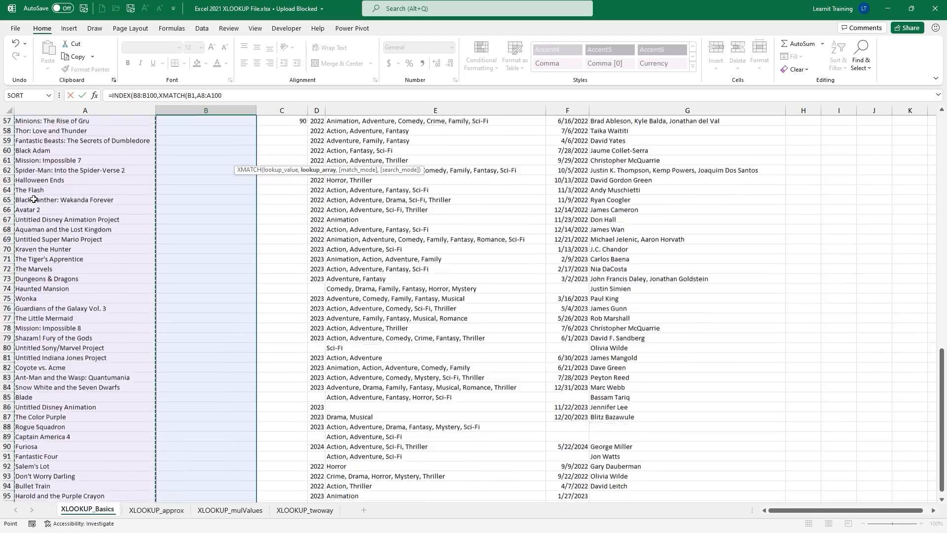
key(ctrl+shift+Down)
scroll(34, 199, up, 15)
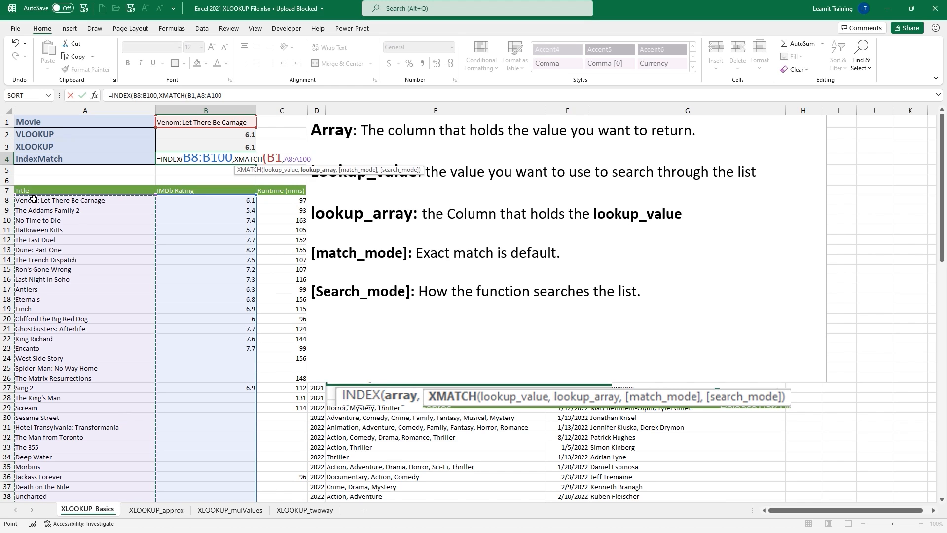
text()))
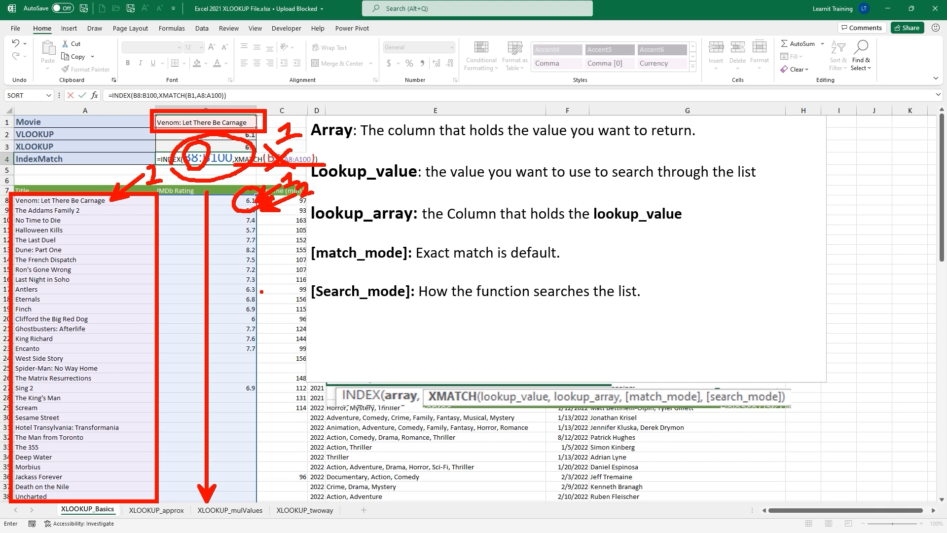
key(Return)
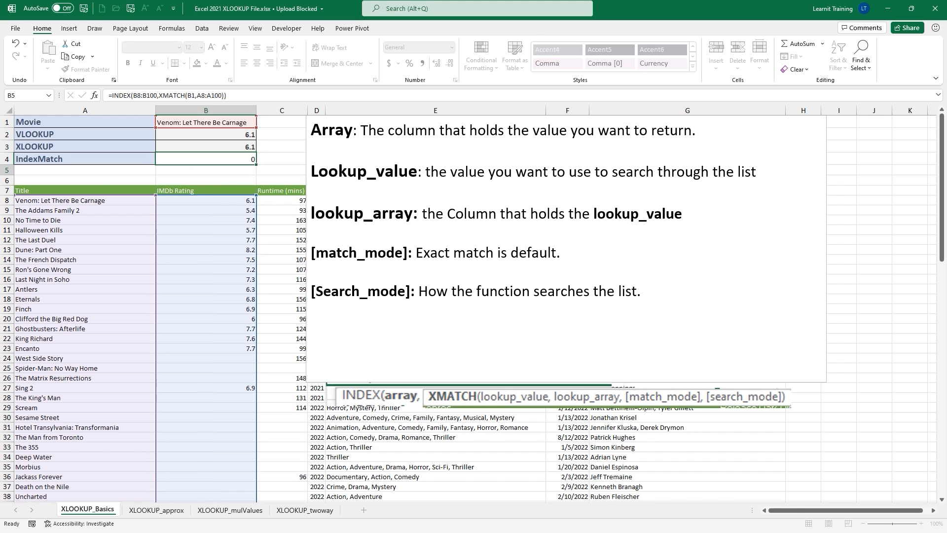
- Reopen the formula in B4 to examine how XMATCH supplies the row number to INDEX
click(242, 160)
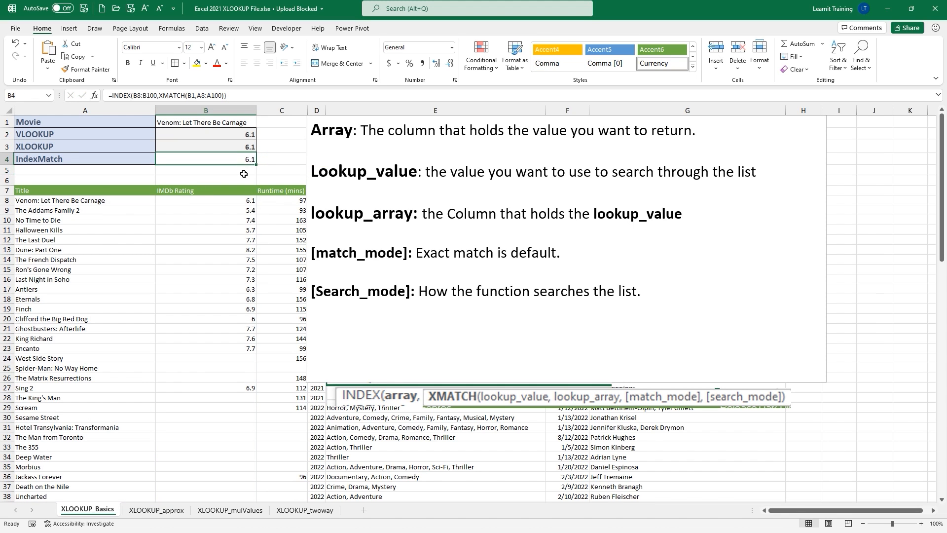
double_click(226, 160)
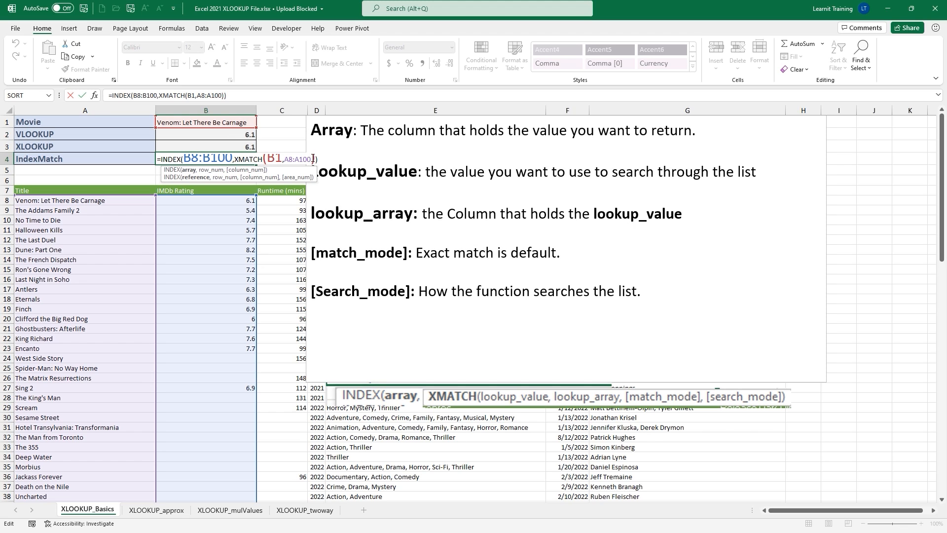
click(261, 160)
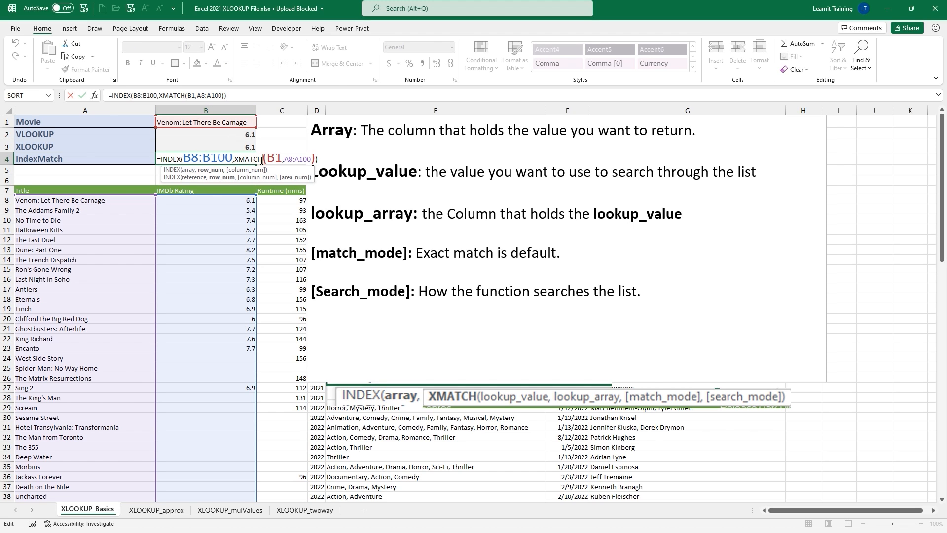
key(ctrl+Return)
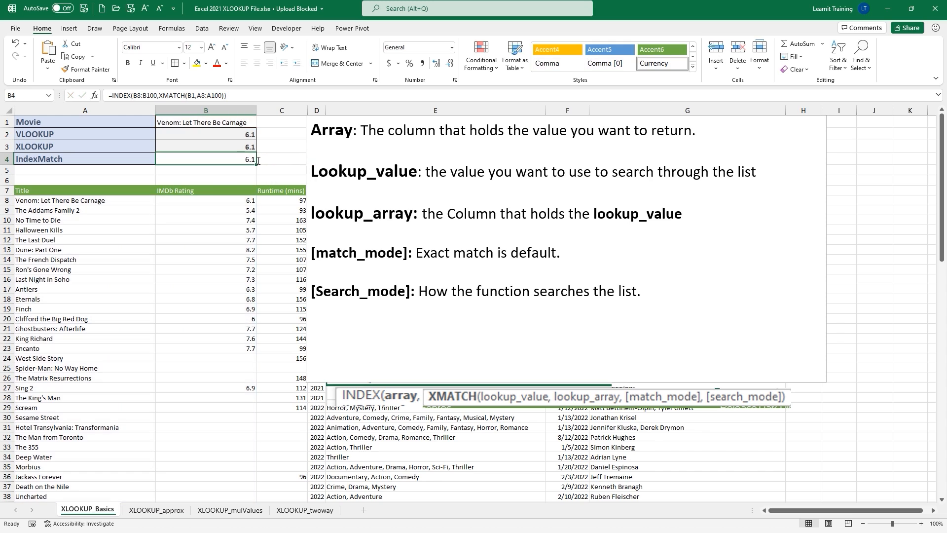
- Compare the INDEX/XMATCH formula in B4 with the XLOOKUP formula in B3 and the VLOOKUP formula in B2
scroll(257, 162, up, 5)
scroll(251, 170, up, 1)
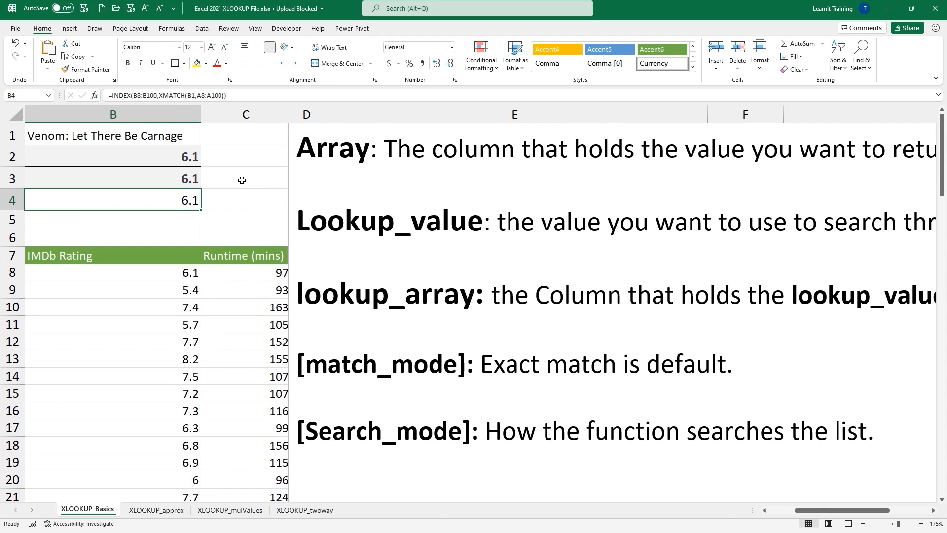
double_click(163, 197)
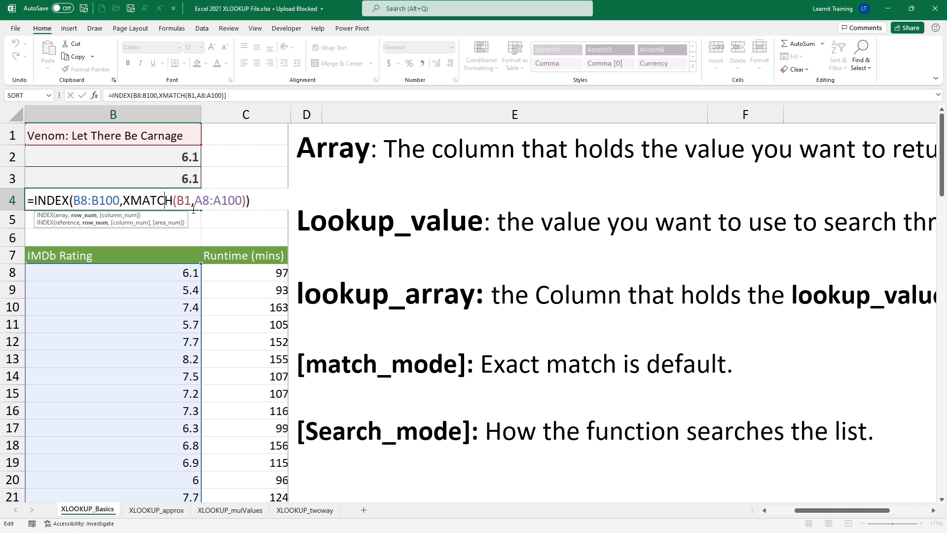
key(Escape)
double_click(171, 178)
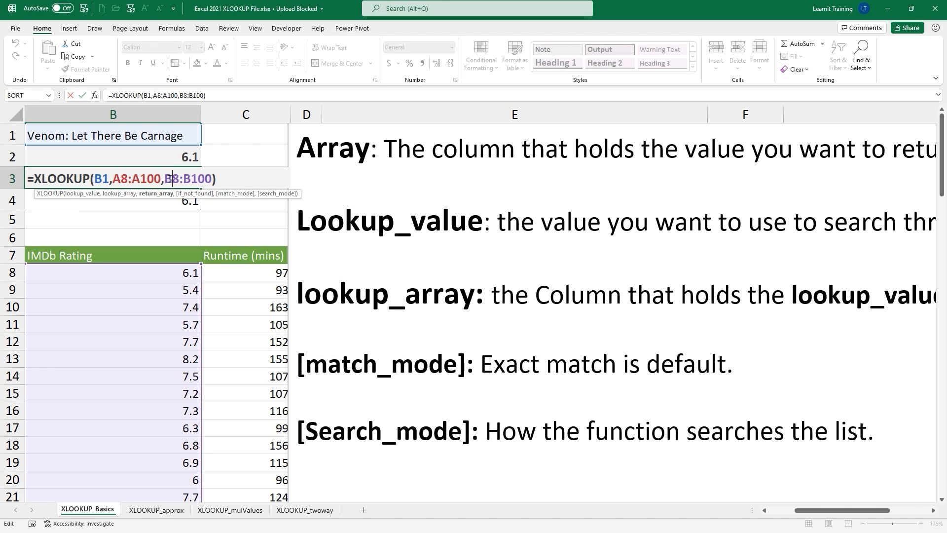
key(Escape)
click(153, 155)
double_click(153, 155)
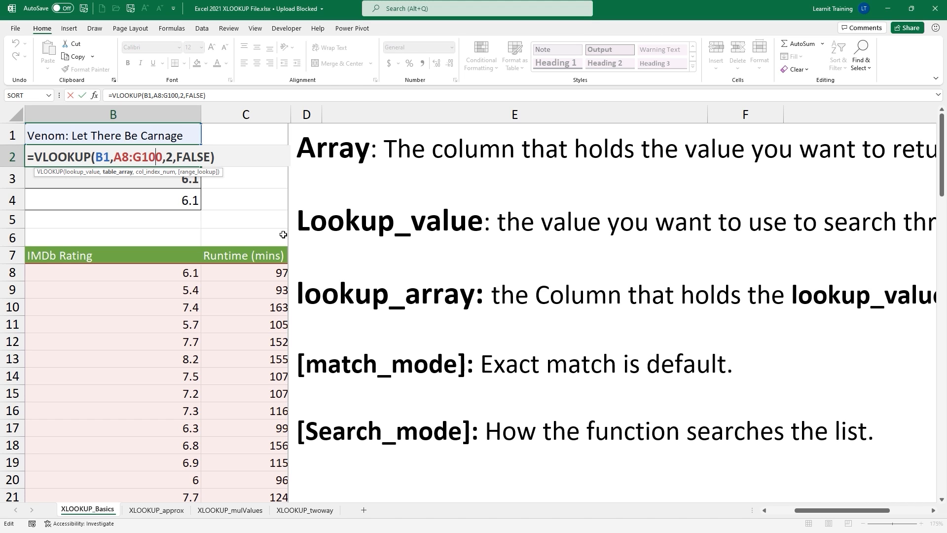
key(Escape)
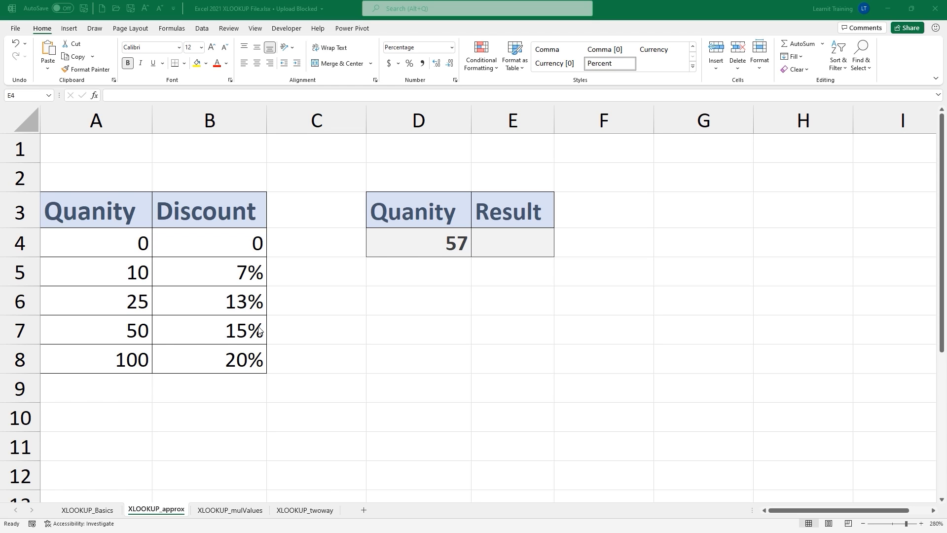
mouse_move(364, 222)
mouse_down()
mouse_move(434, 261)
mouse_move(470, 261)
mouse_up()
drag(370, 254, 149, 334)
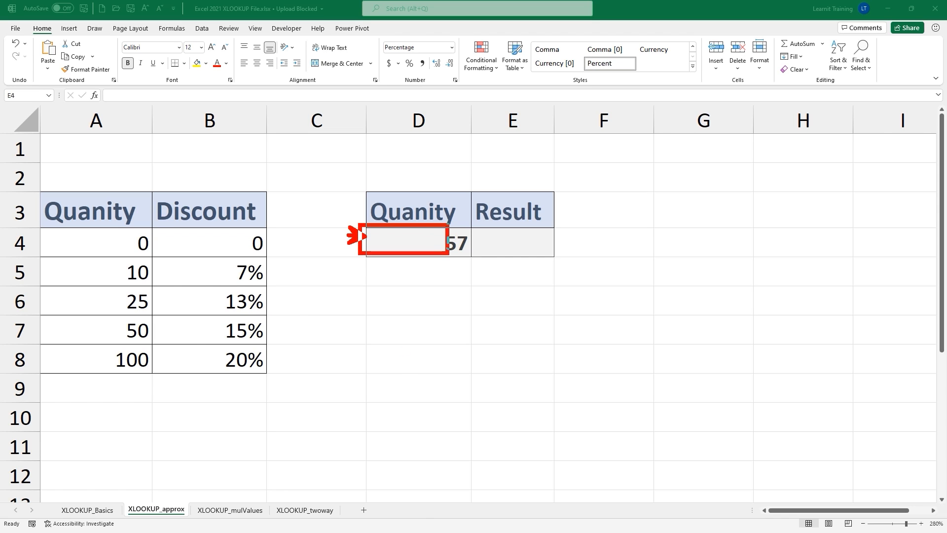
- Start an XLOOKUP formula in Result cell E4 of the XLOOKUP_approx sheet, with D4 as the lookup value
click(494, 242)
text(=x)
key(Down)
key(Tab)
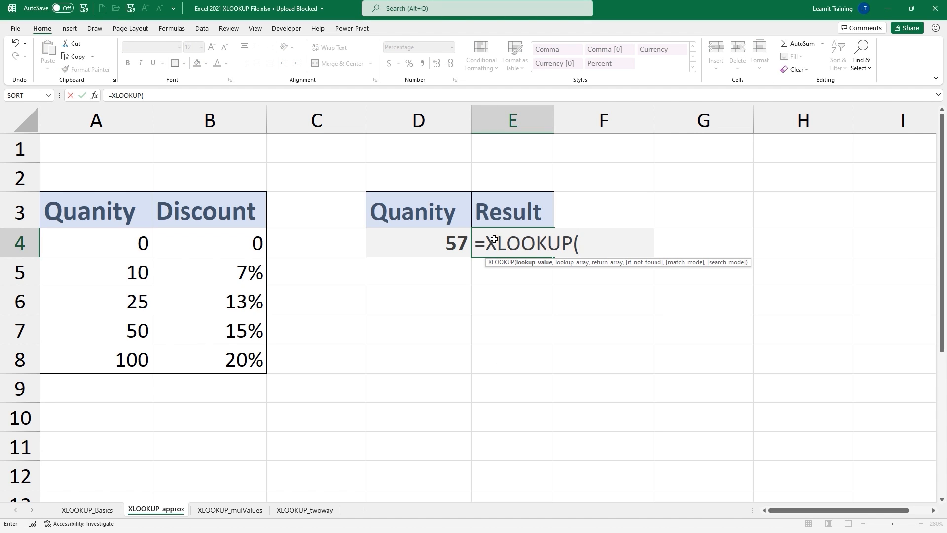
click(394, 248)
text(,)
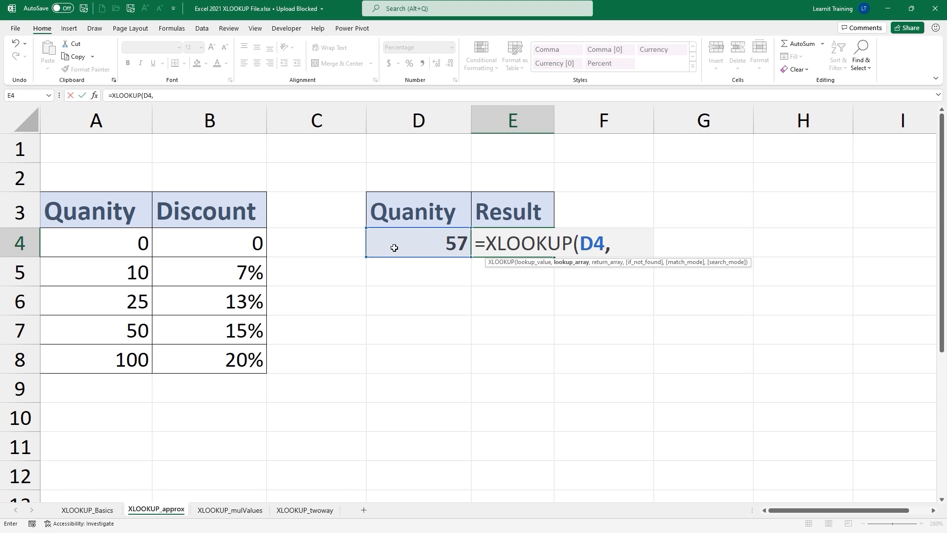
- Set the XLOOKUP lookup array to the quantities in A4:A8 and the return array to the discounts in B4:B8
drag(74, 245, 140, 354)
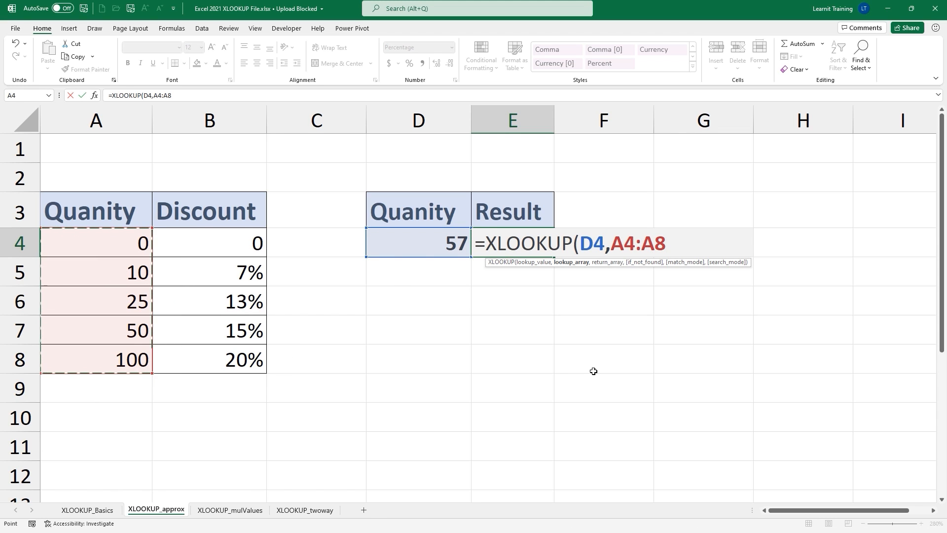
text(,)
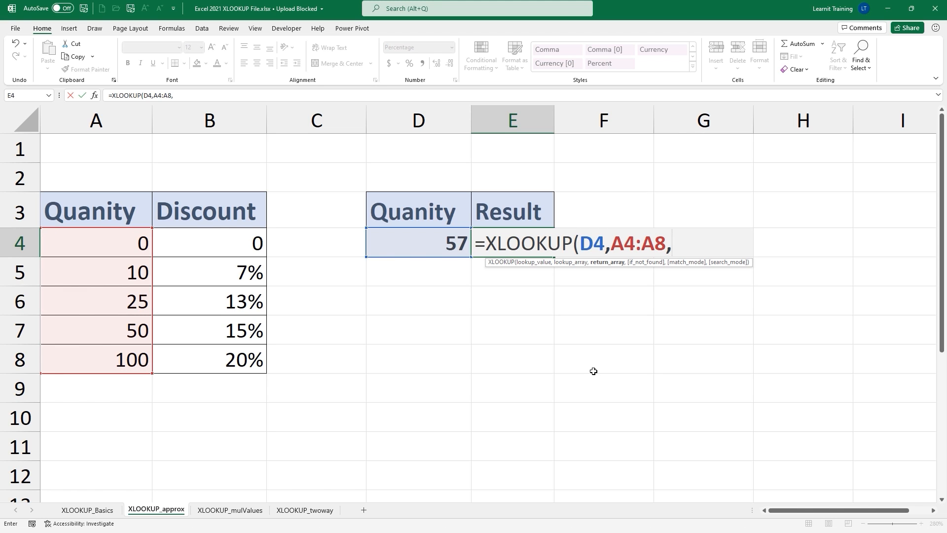
drag(231, 232, 257, 362)
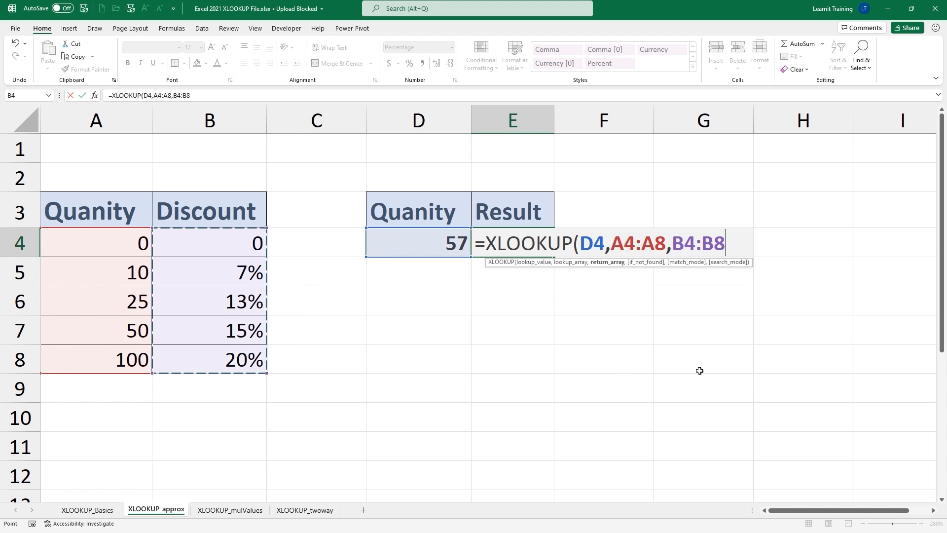
- Set the if_not_found argument of the XLOOKUP formula in E4 to "not found"
text(,)
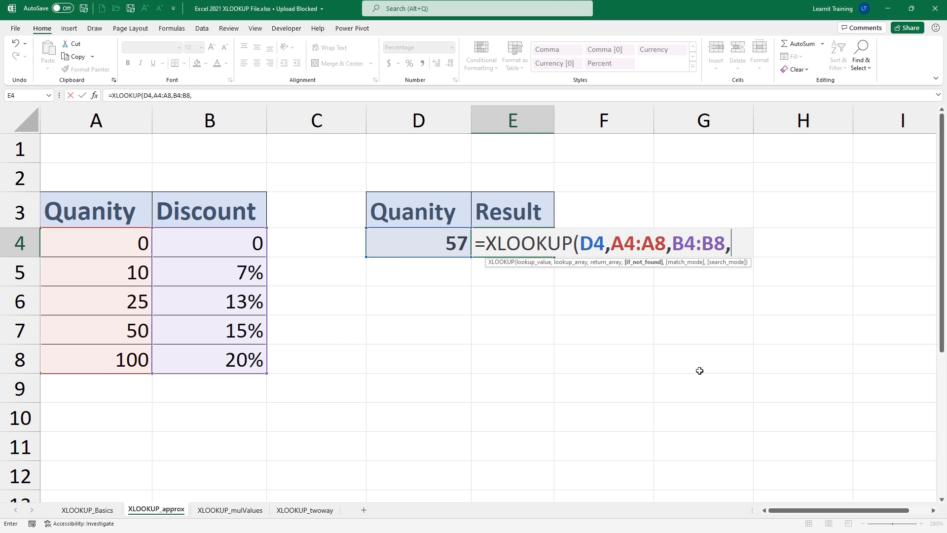
text("n)
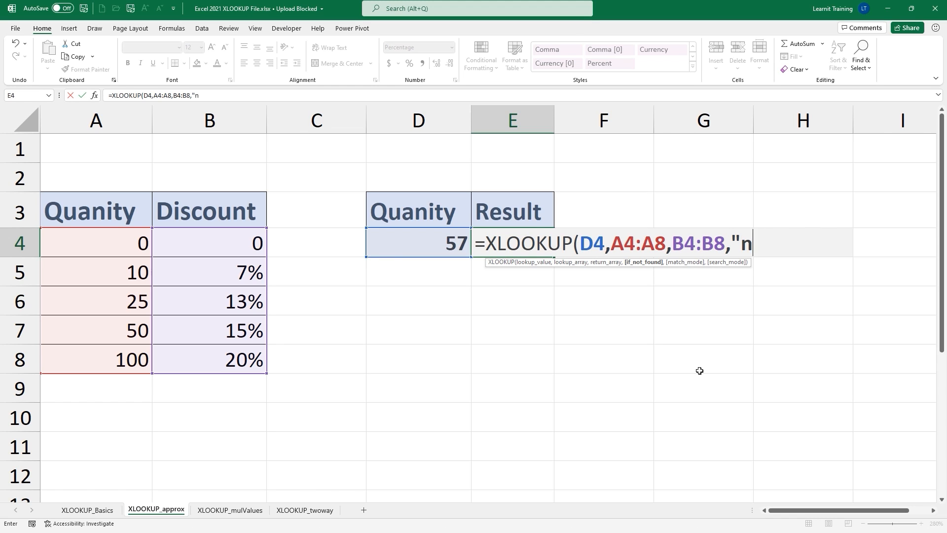
text(ot found")
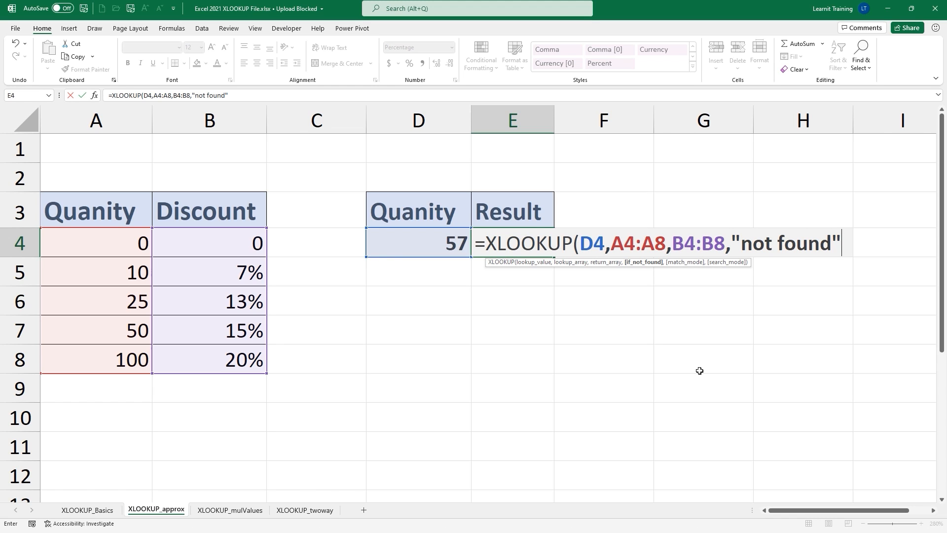
- Set match_mode to -1, Exact match or next smaller item, and complete the XLOOKUP formula in E4
text(,)
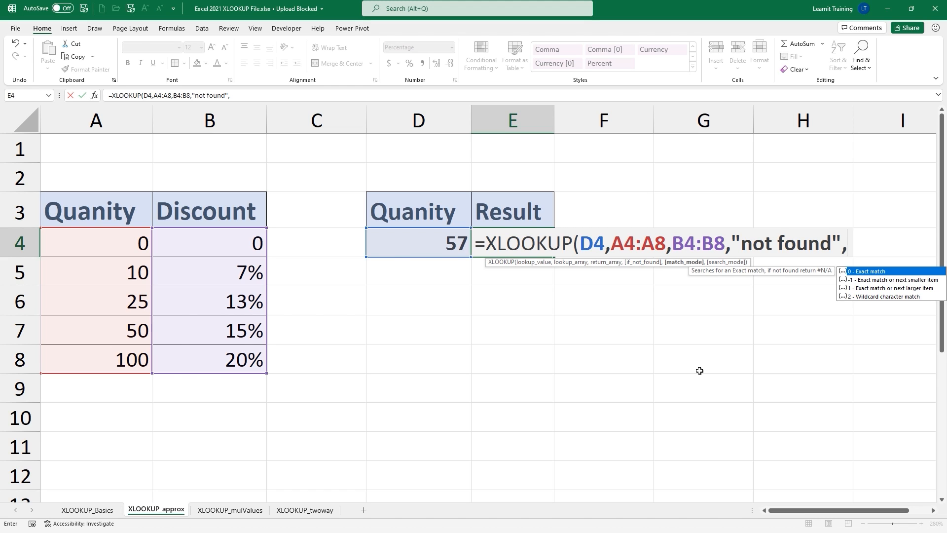
key(Down)
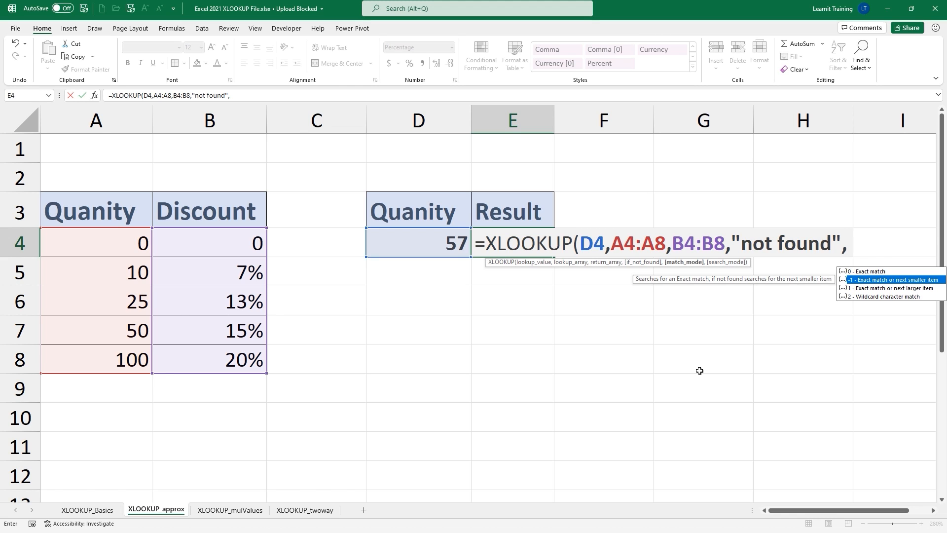
key(Down)
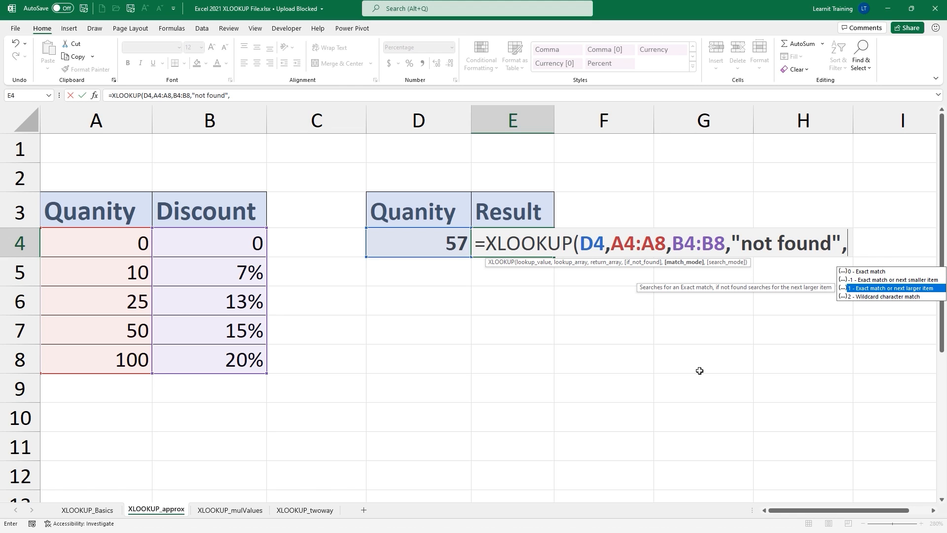
key(Up)
key(Tab)
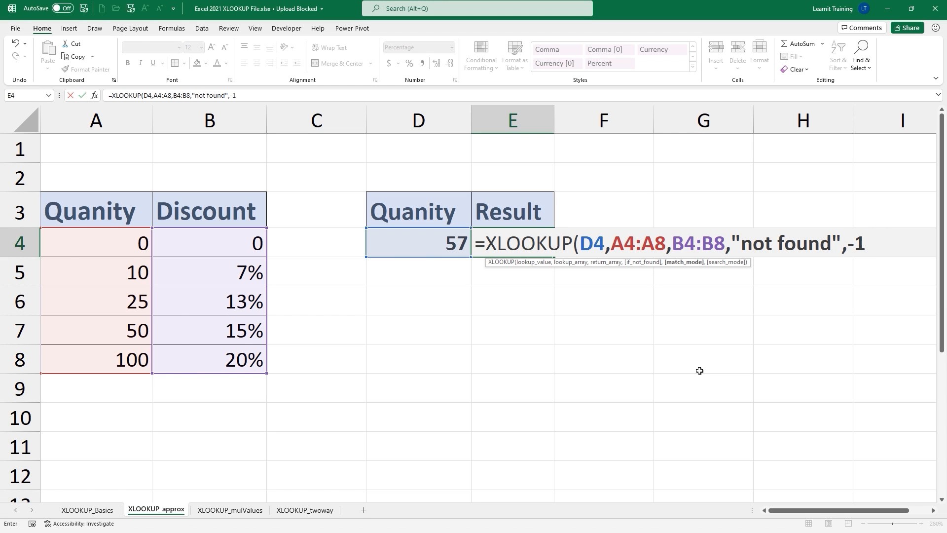
text())
key(Return)
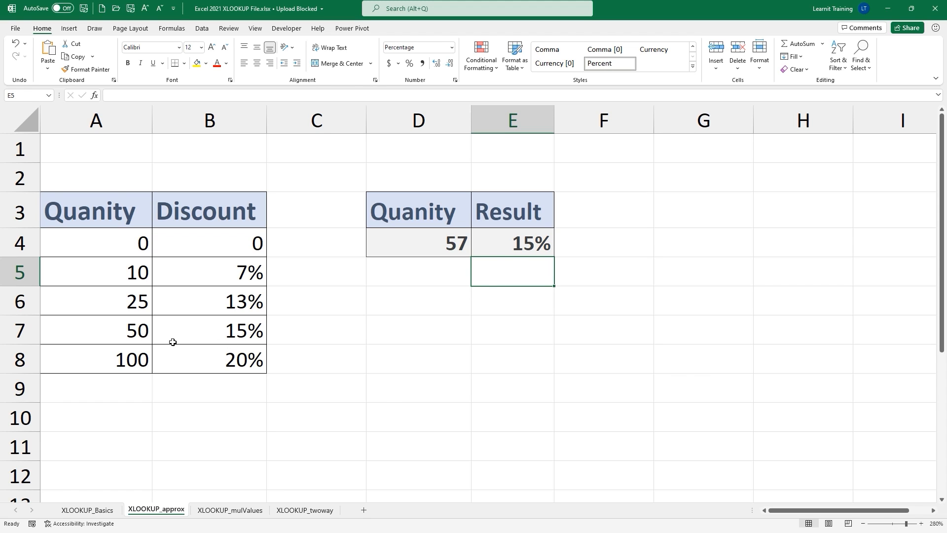
- Change the match_mode argument of the XLOOKUP formula in E4 to 1, Exact match or next larger item
double_click(512, 251)
click(867, 249)
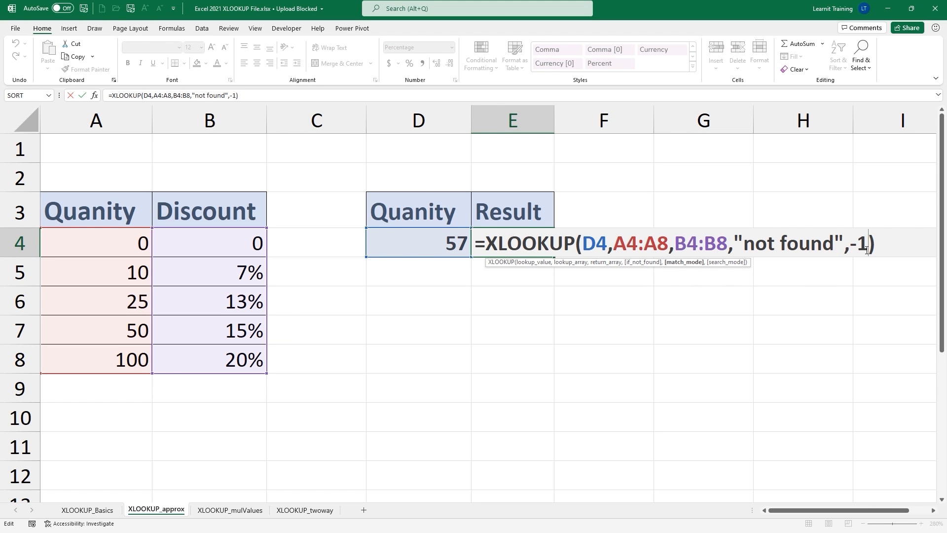
key(BackSpace)
key(BackSpace)
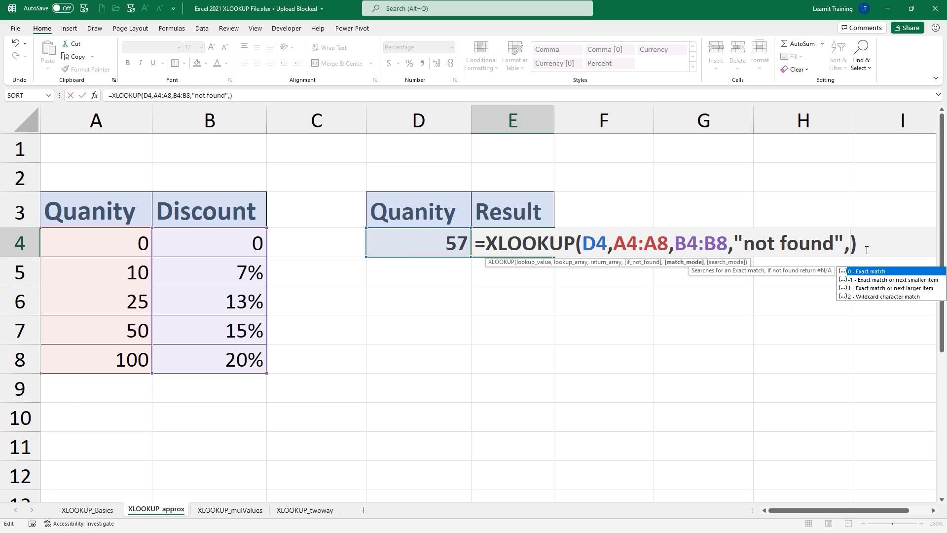
text(1)
key(Return)
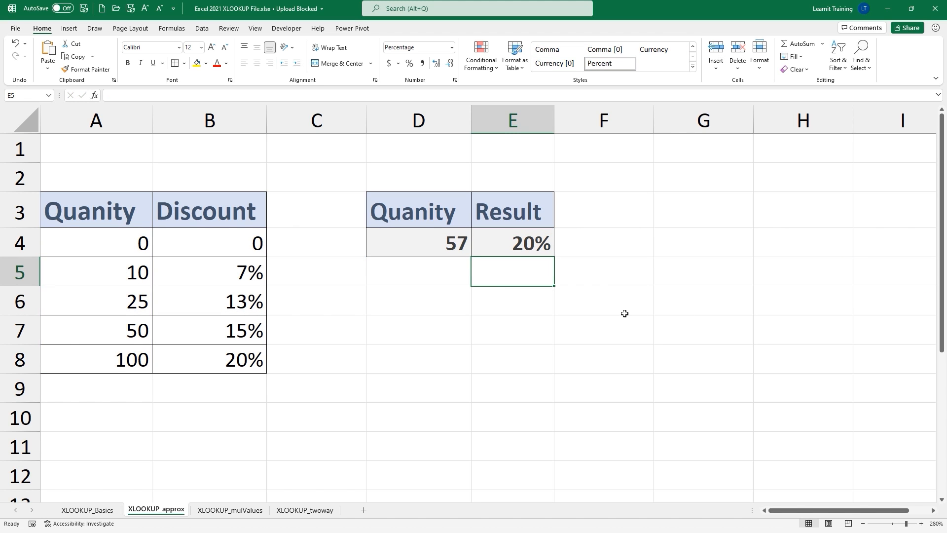
- Change the match_mode argument of the XLOOKUP formula in E4 back to -1
click(503, 248)
double_click(505, 250)
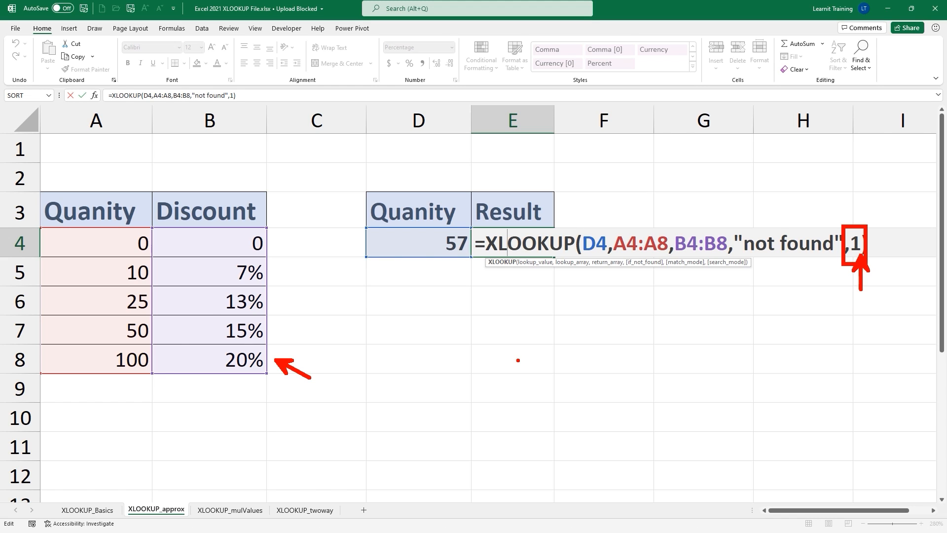
click(853, 243)
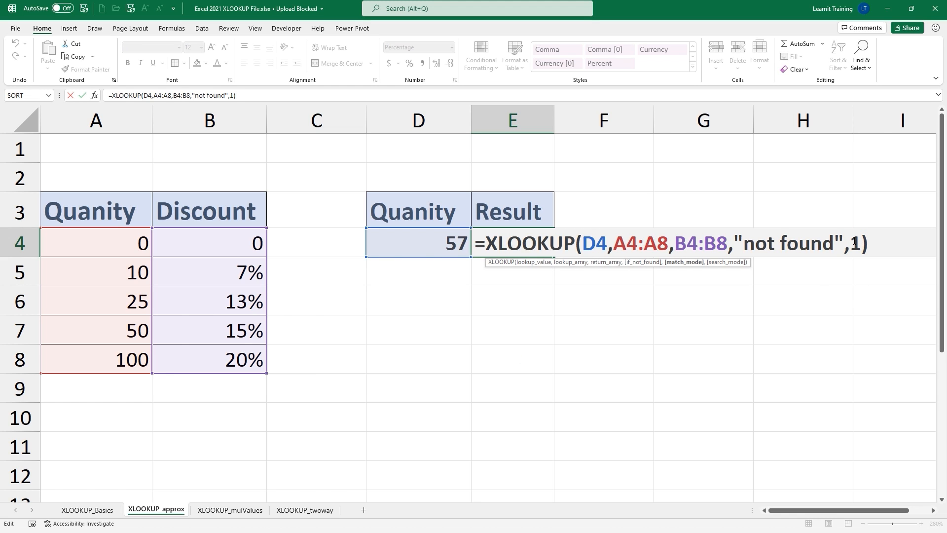
key(Return)
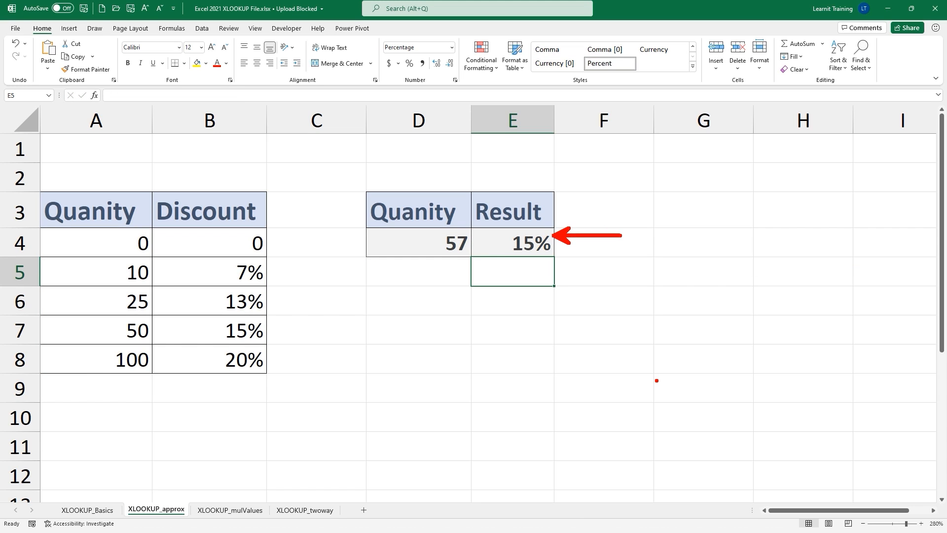
- Remove the match_mode argument from the XLOOKUP formula in E4, ending it after "not found"
double_click(515, 247)
click(864, 243)
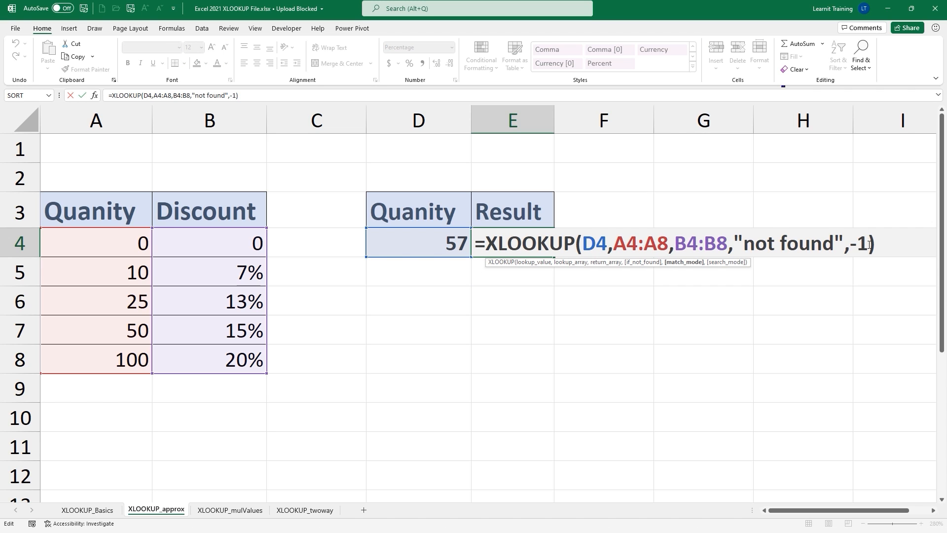
key(BackSpace)
key(BackSpace)
key(BackSpace)
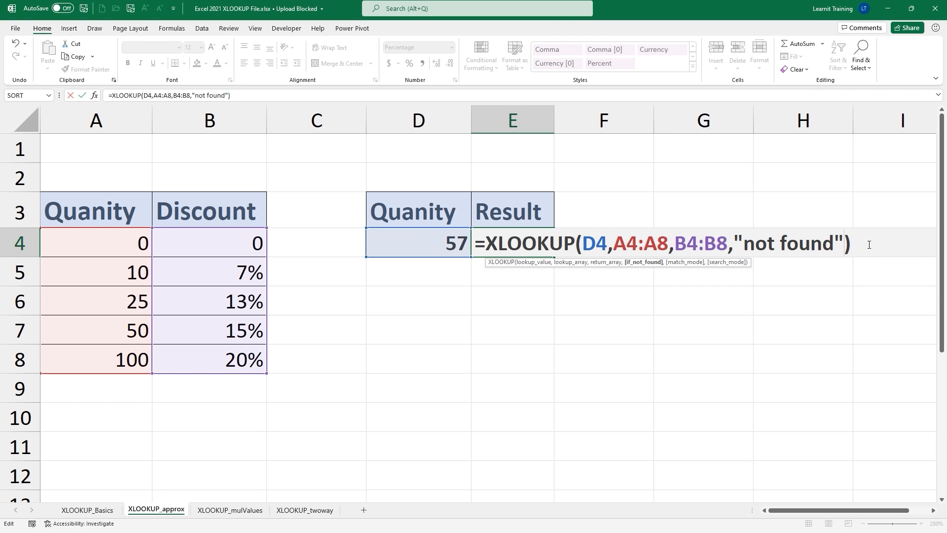
key(Return)
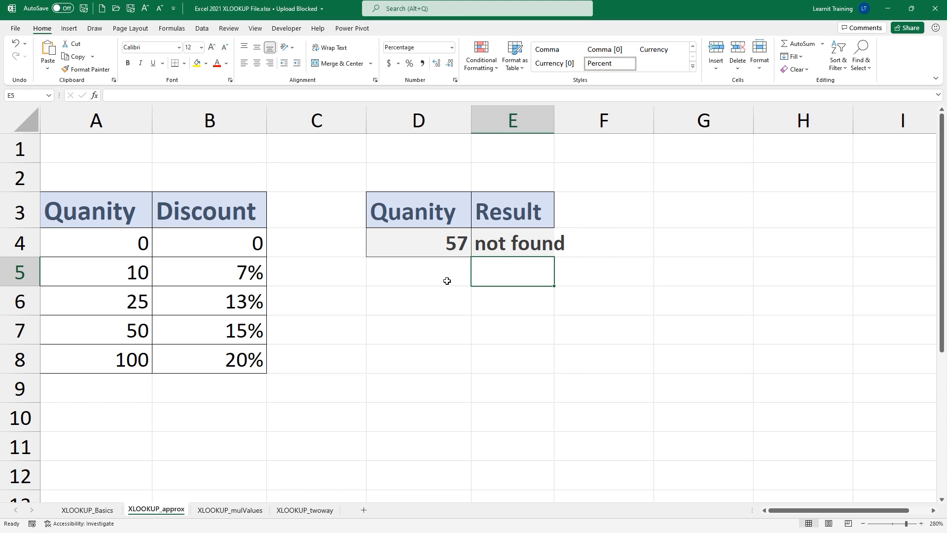
- Start a VLOOKUP formula in E5 with D4 as the lookup value and A4:B8 as the table array
text(=)
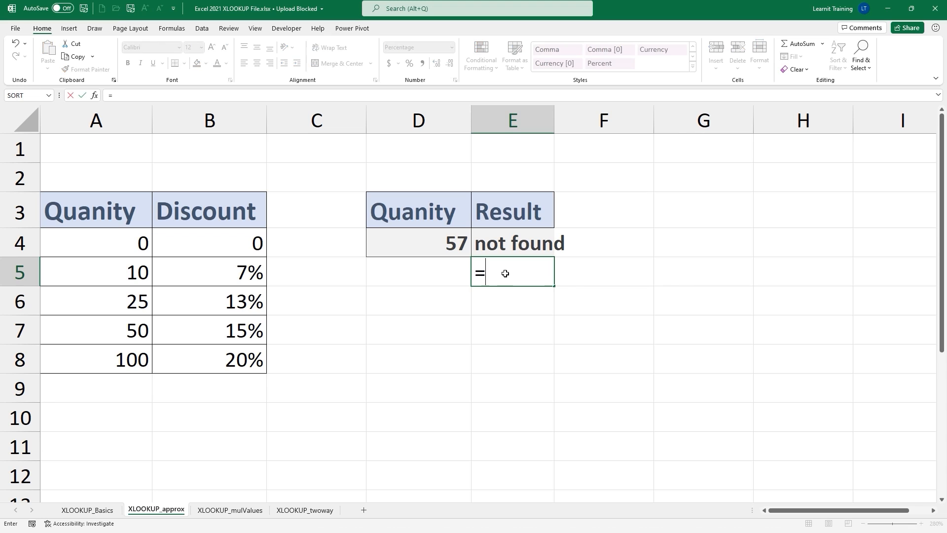
text(vl)
key(Tab)
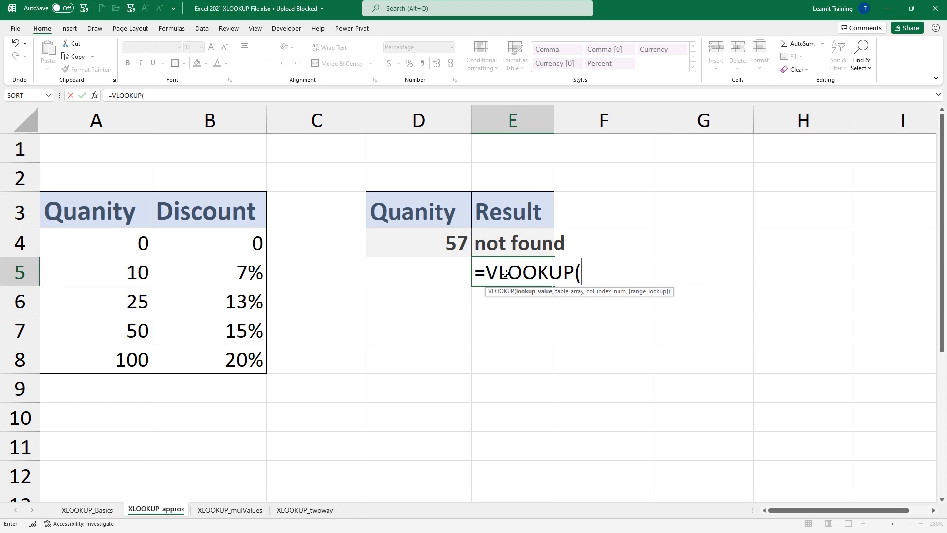
click(452, 241)
text(,)
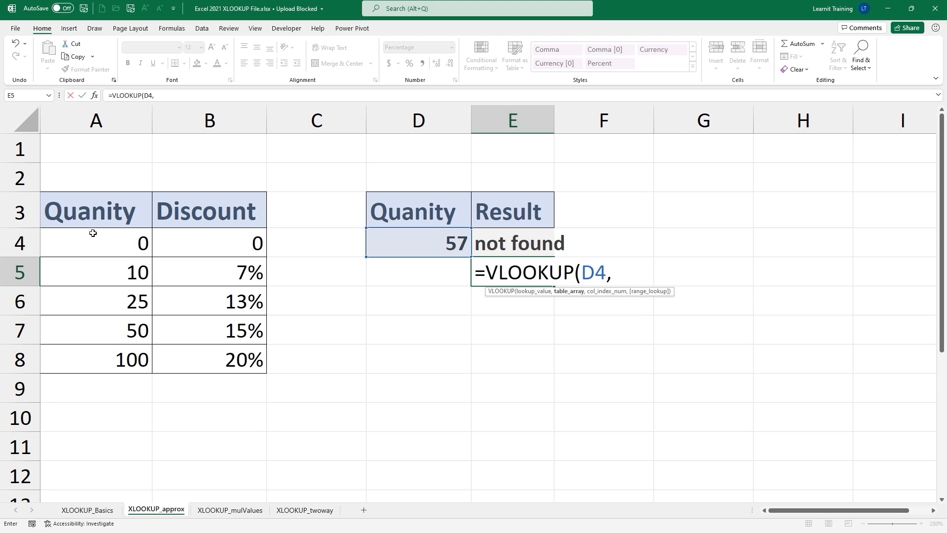
drag(93, 232, 225, 362)
- Set the column index of the VLOOKUP in E5 to 2 and complete the formula without a range_lookup argument
text(,2)
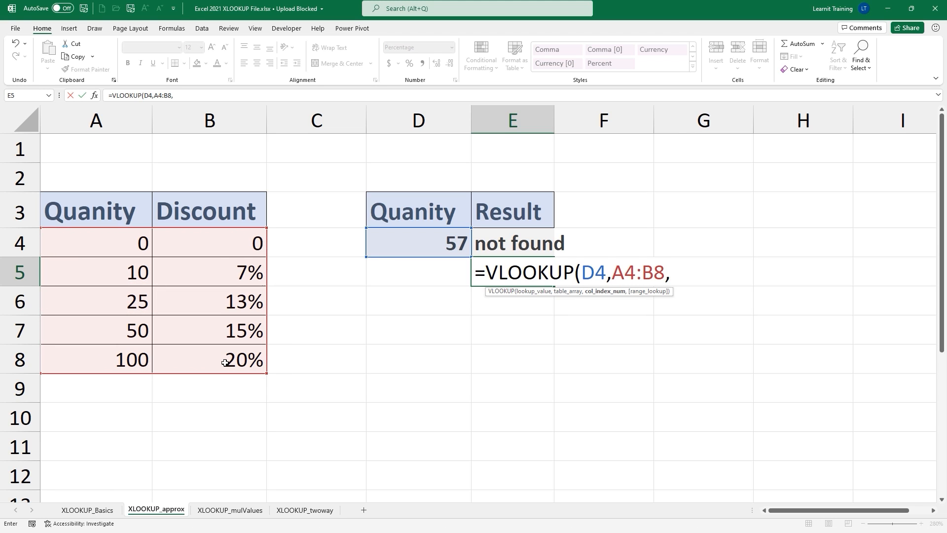
text(,)
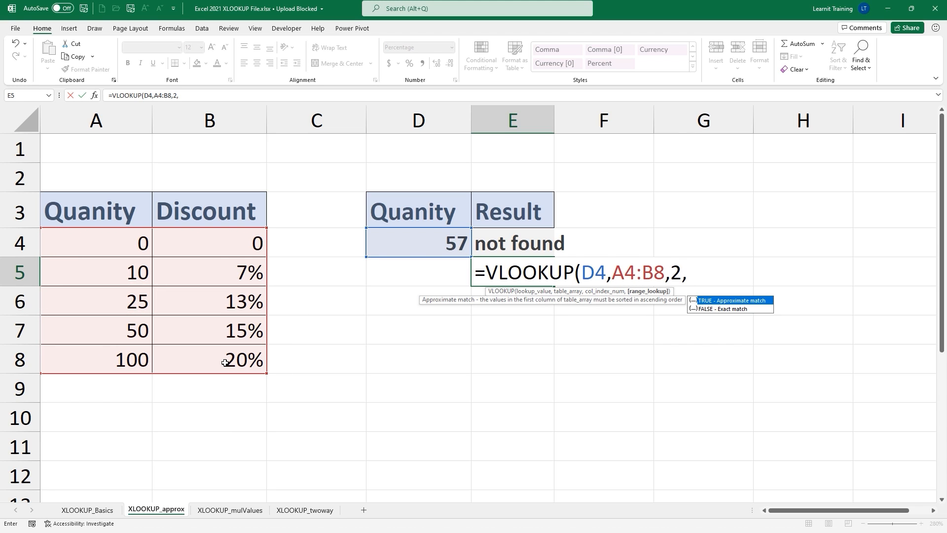
text())
key(BackSpace)
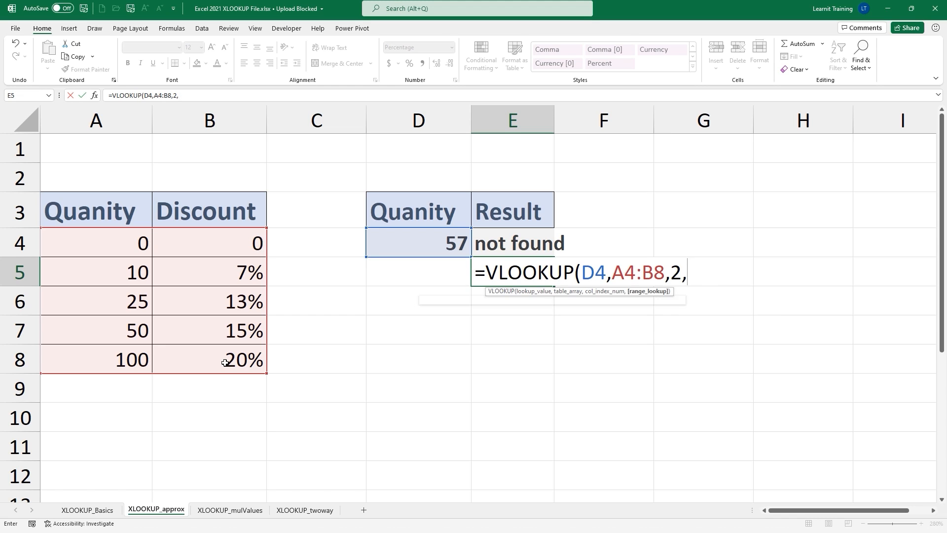
key(BackSpace)
text())
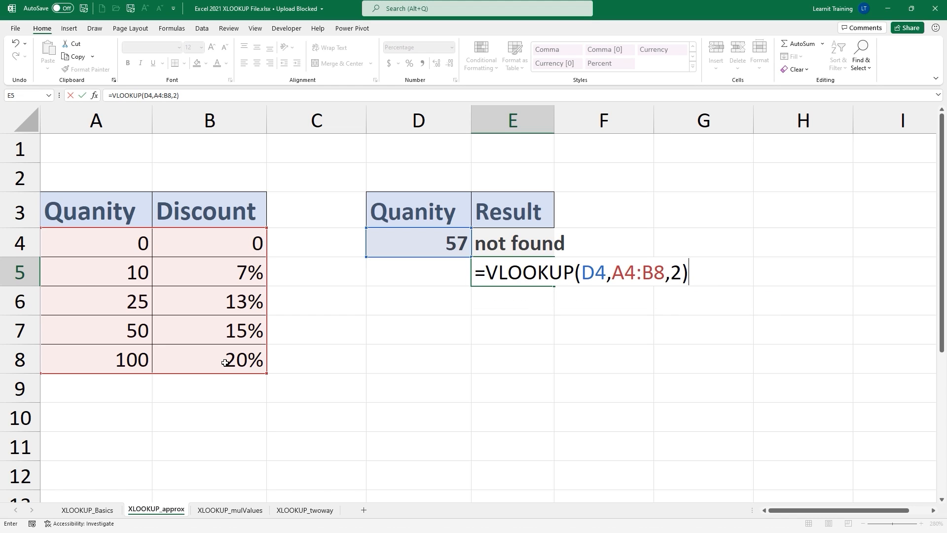
key(Return)
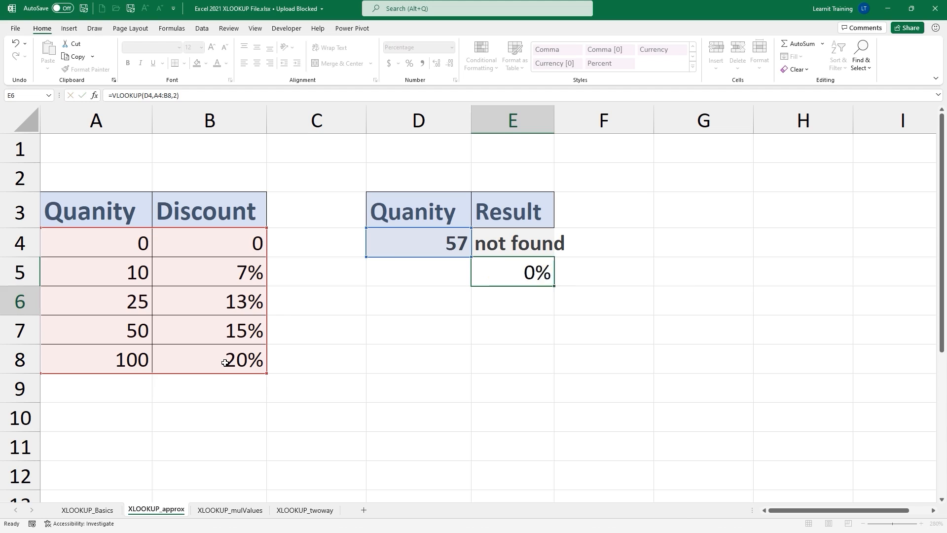
- Add match_mode -1, Exact match or next smaller item, to the XLOOKUP formula in E4
click(544, 241)
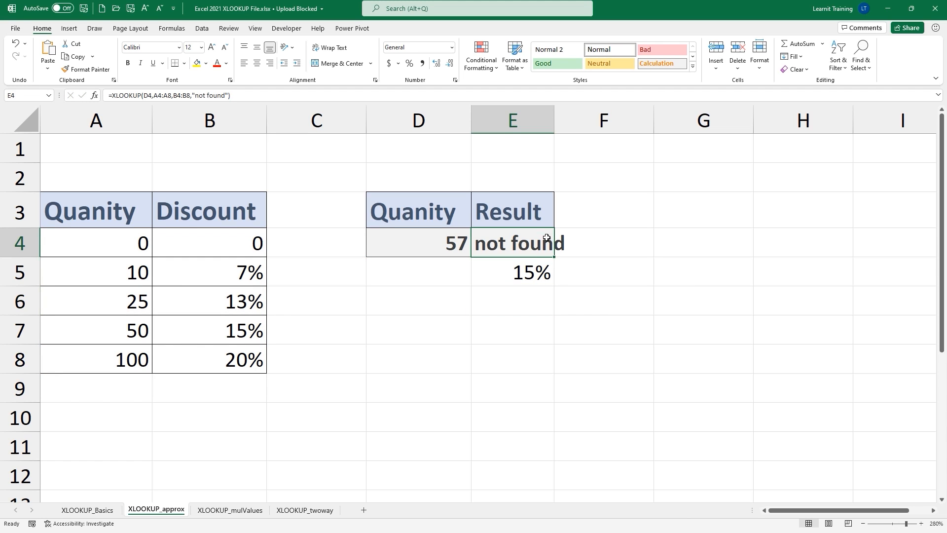
click(230, 96)
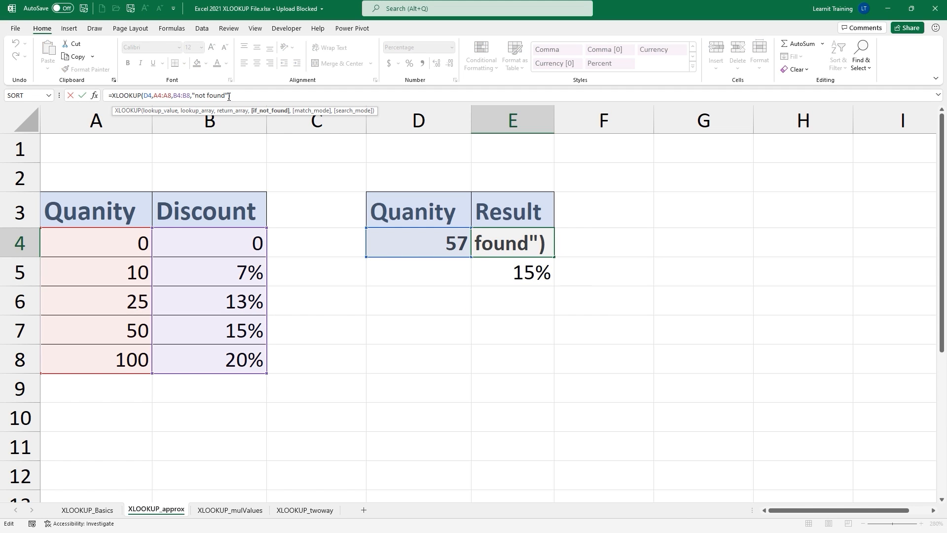
text(,)
key(Down)
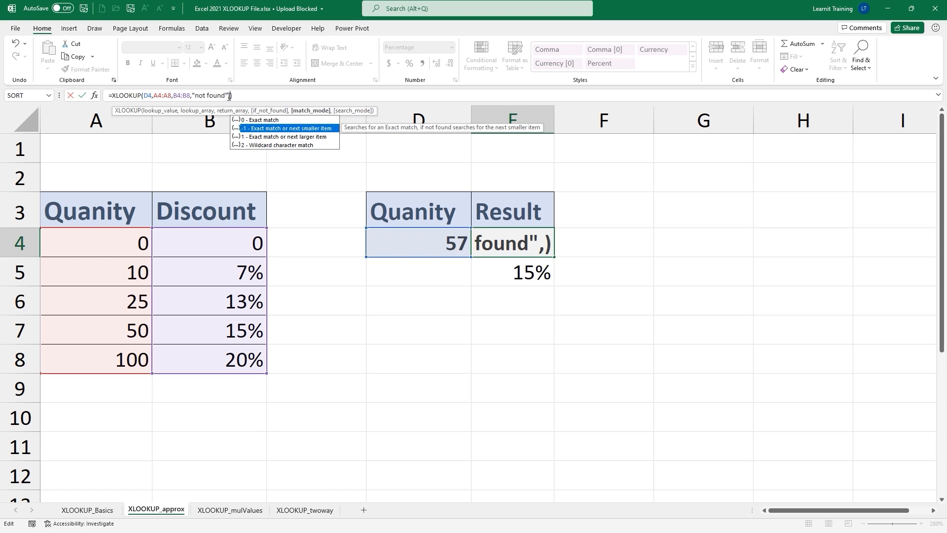
key(Tab)
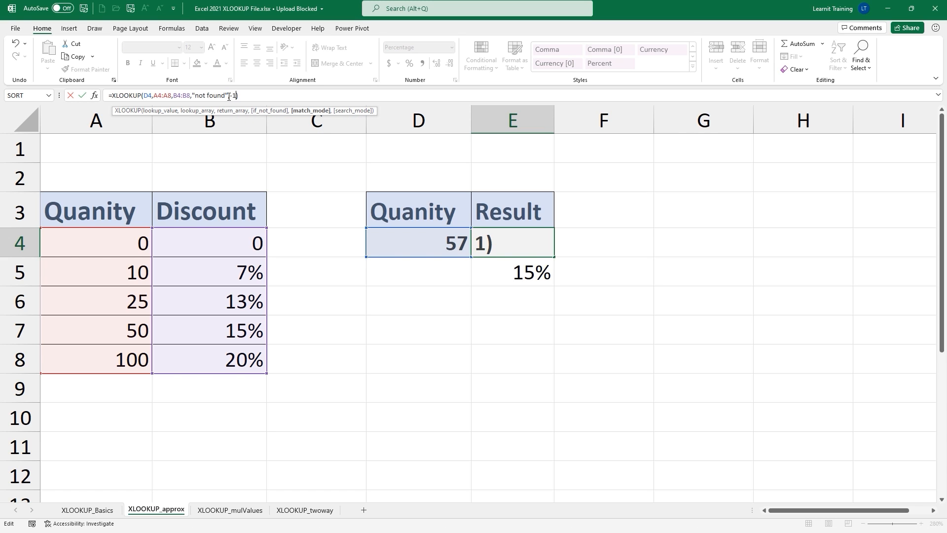
key(Return)
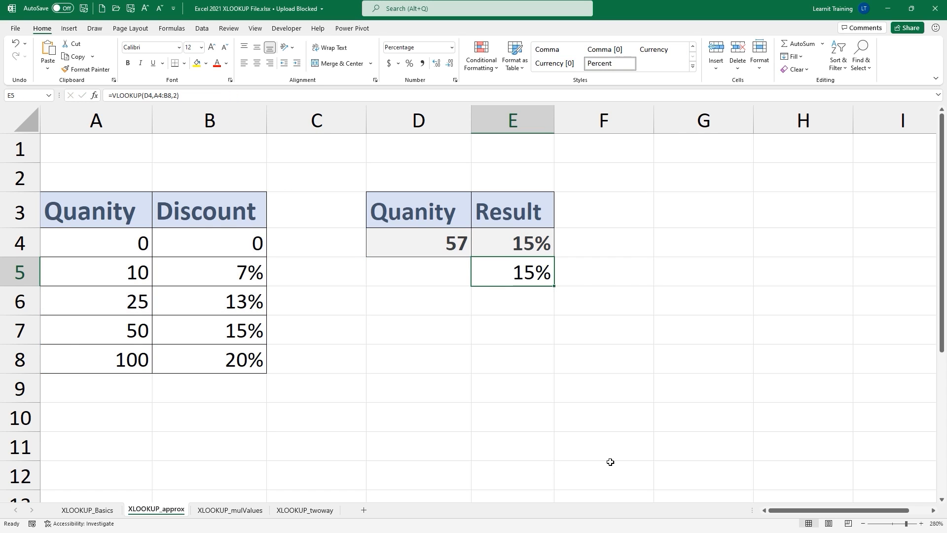
- Label the two lookup results by entering VLOOKUP in D5 and XLOOKUP in C4
click(453, 281)
text(VLOOKUP)
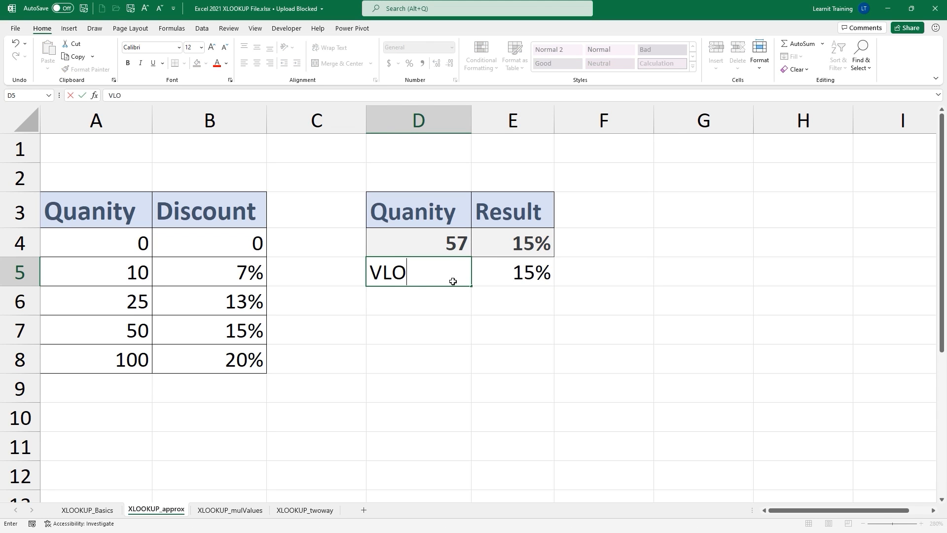
click(299, 249)
text(XLOOKUP)
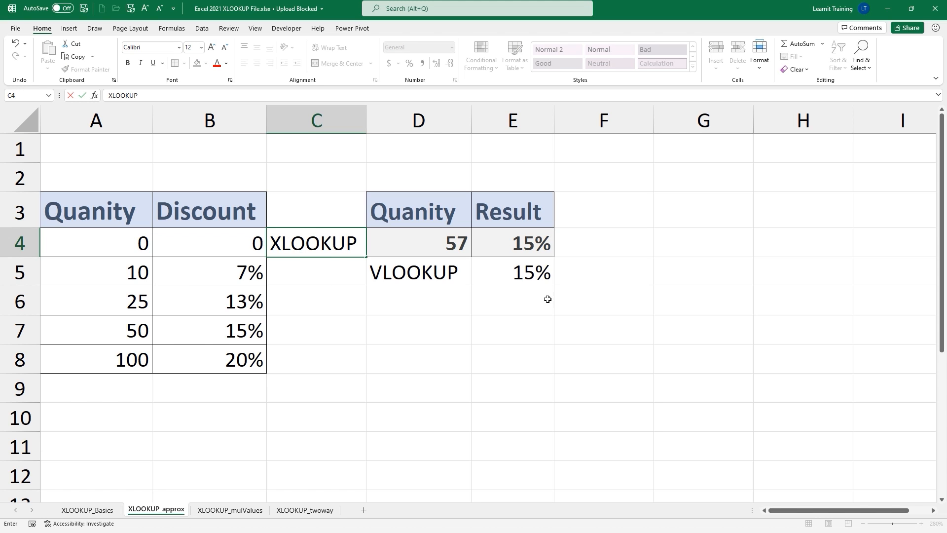
click(538, 266)
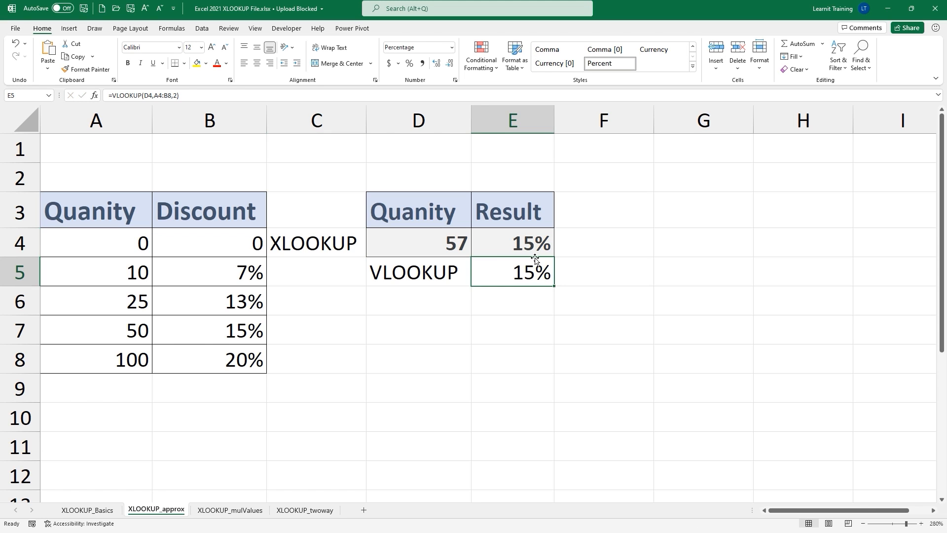
- Review the arguments of the XLOOKUP formula in E4 and the VLOOKUP formula in E5
click(537, 249)
double_click(536, 247)
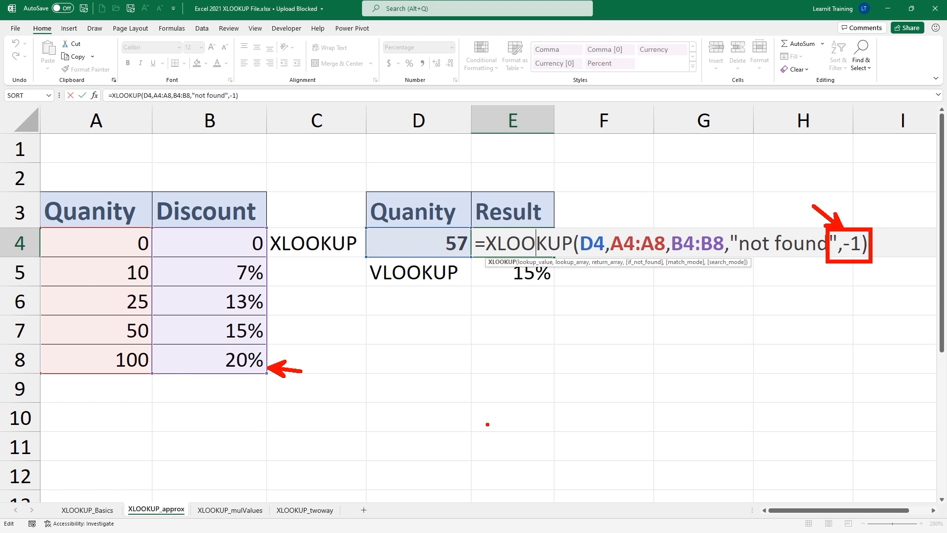
key(Return)
double_click(536, 275)
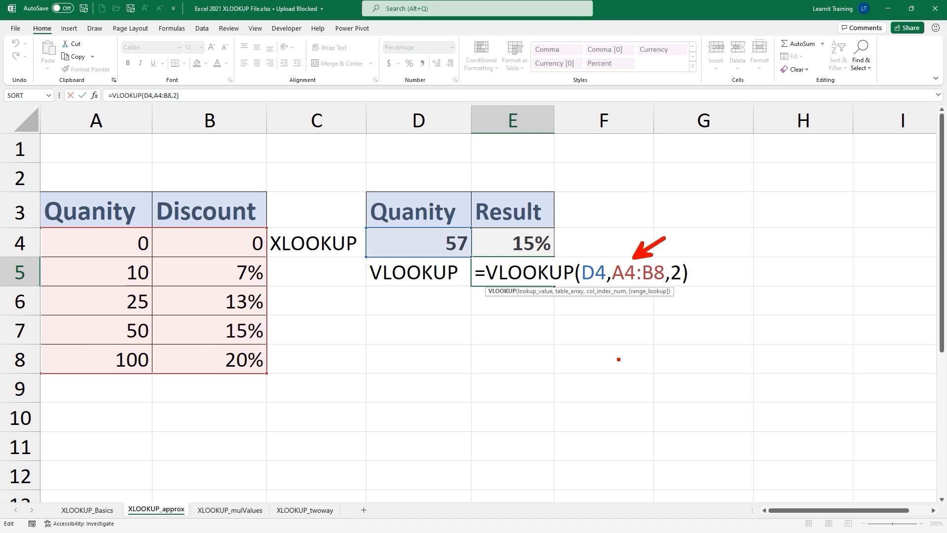
- On the XLOOKUP_mulValues sheet, start a VLOOKUP in B4 with A4 as the lookup value and A7:D14 as the table array
click(235, 511)
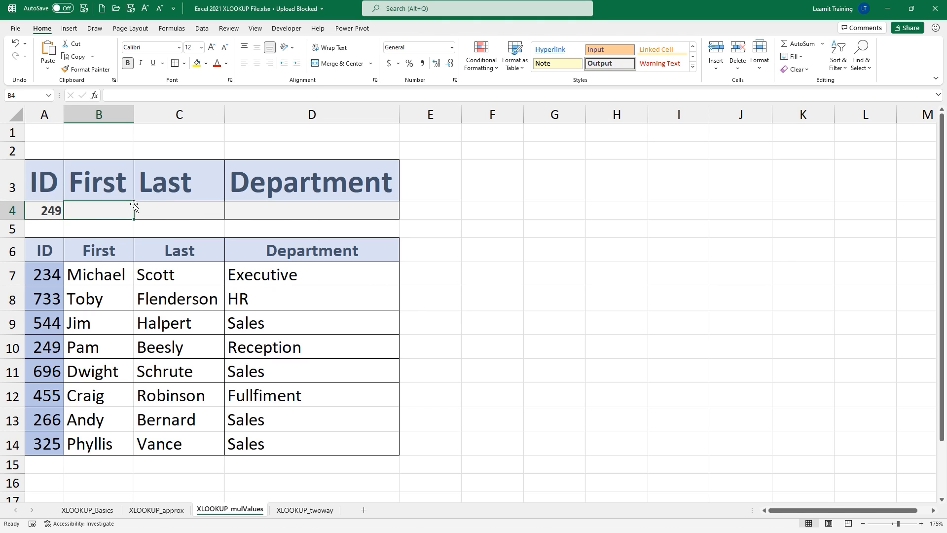
text(=vl)
key(Tab)
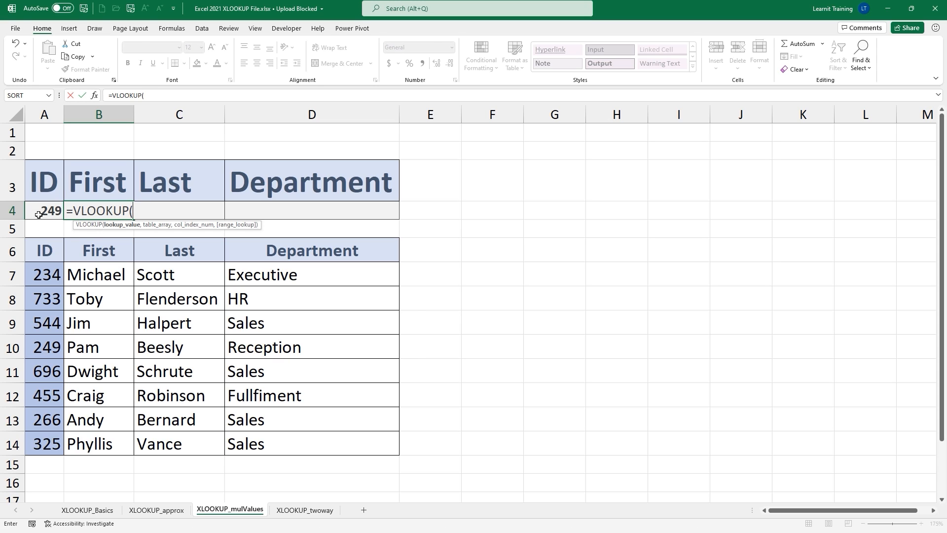
click(39, 215)
text(,)
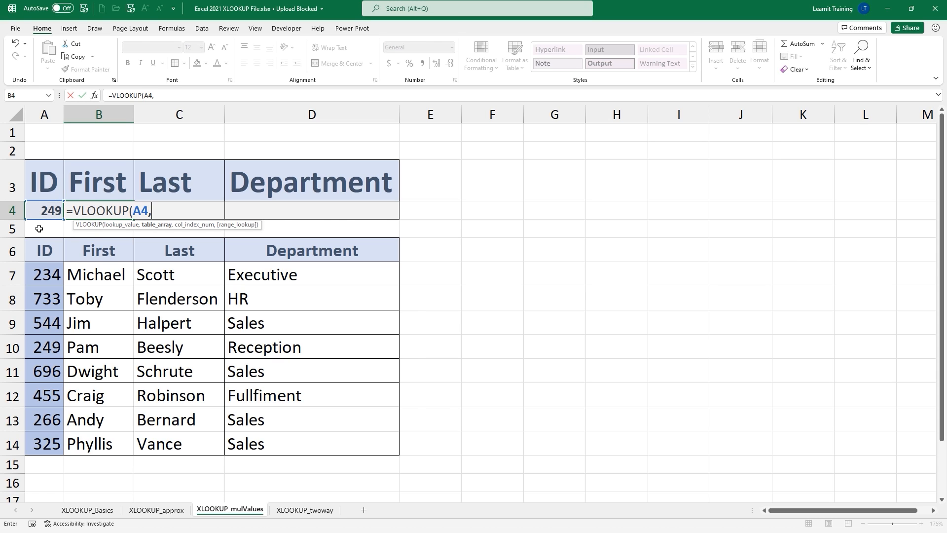
drag(49, 274, 318, 439)
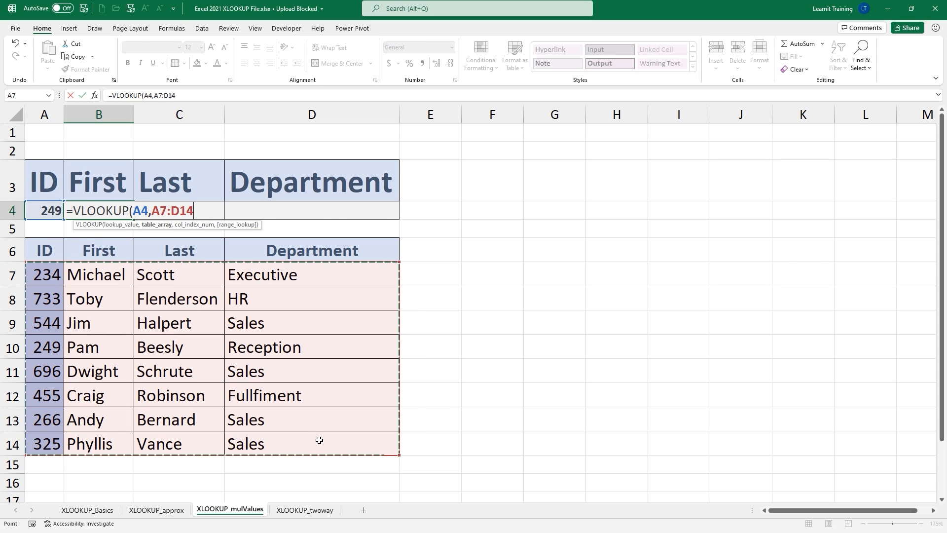
- Set the VLOOKUP in B4 to column index 2 with FALSE for an exact match and complete the formula
text(,)
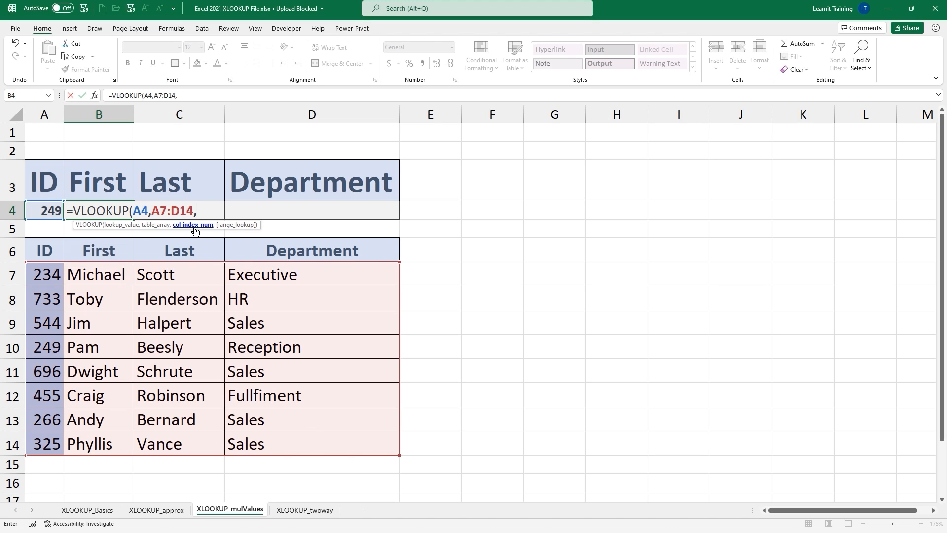
text(2)
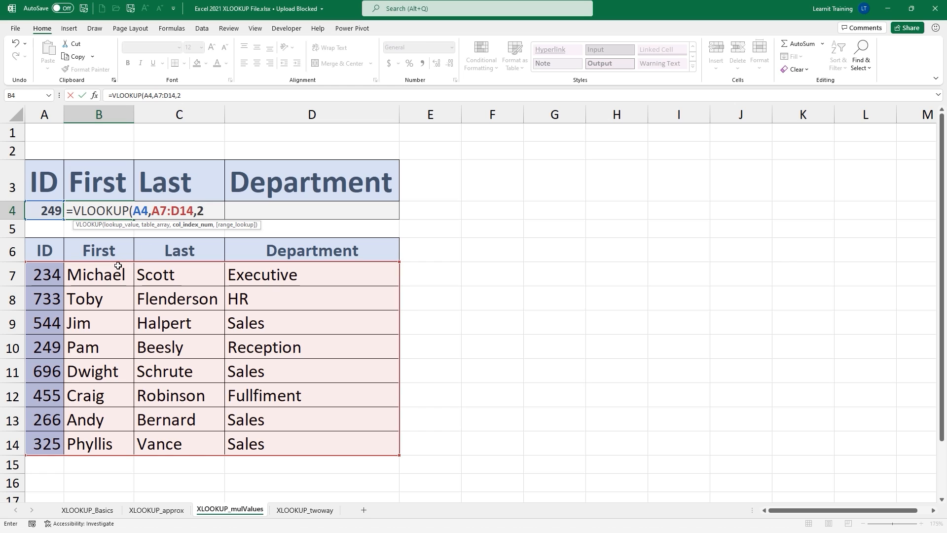
text(,)
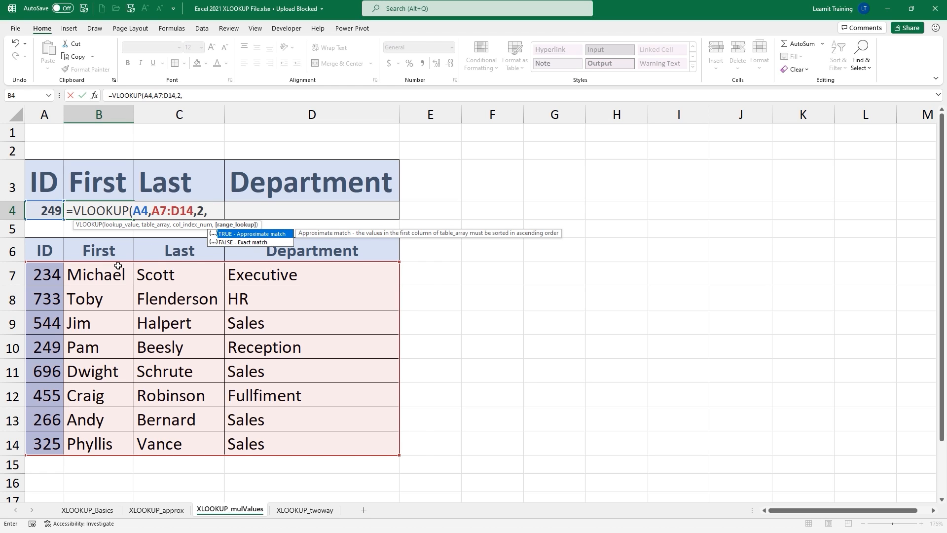
key(Down)
key(Tab)
key(Return)
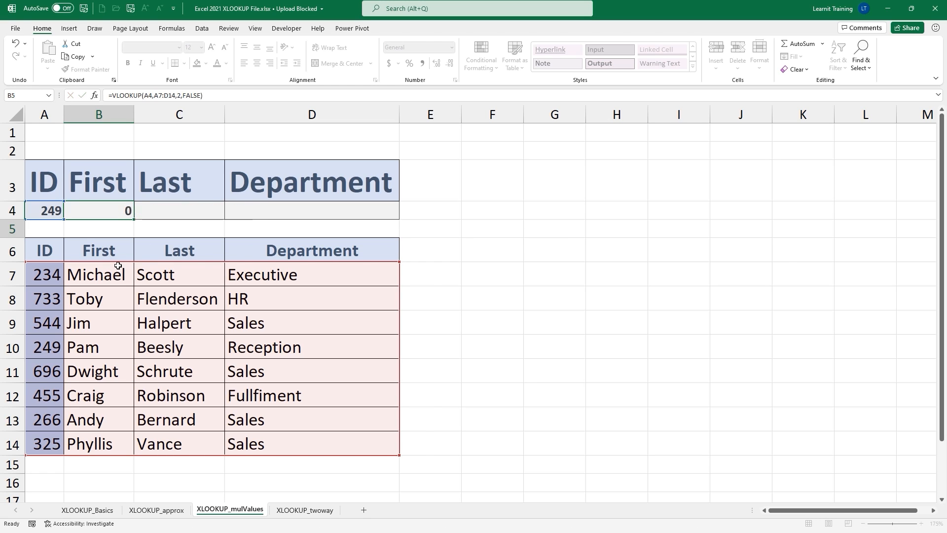
- Start a VLOOKUP in C4 with A4 as the lookup value and A7:D14 as the table array
click(189, 206)
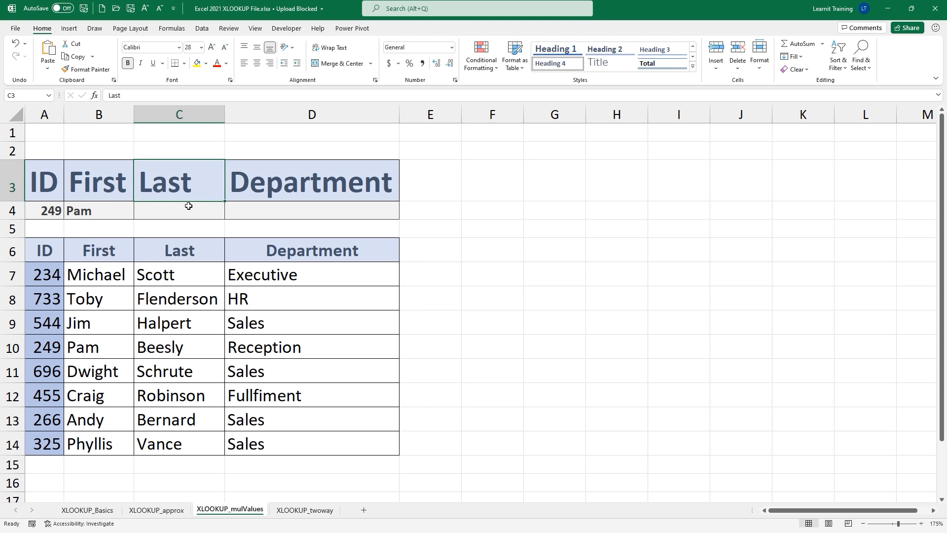
text(=vl)
key(Tab)
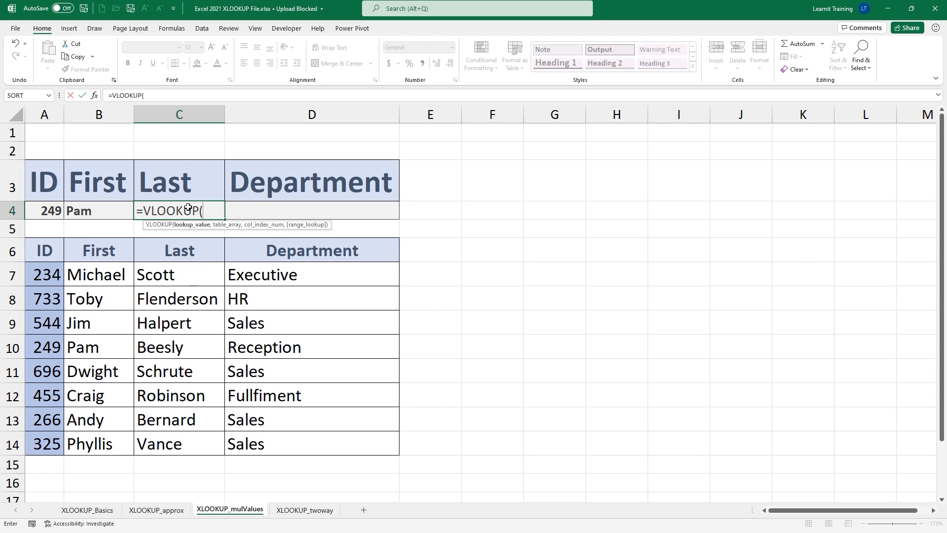
click(39, 217)
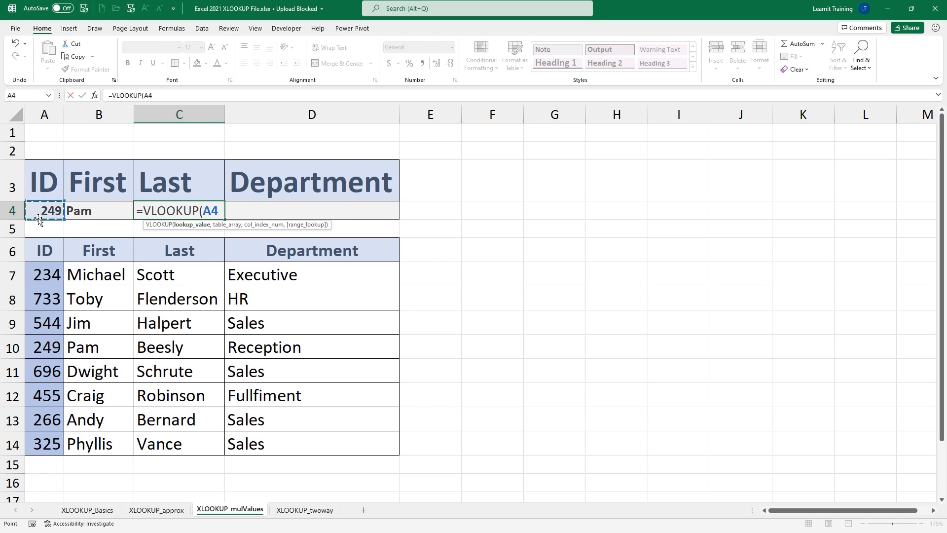
text(,)
drag(40, 275, 328, 440)
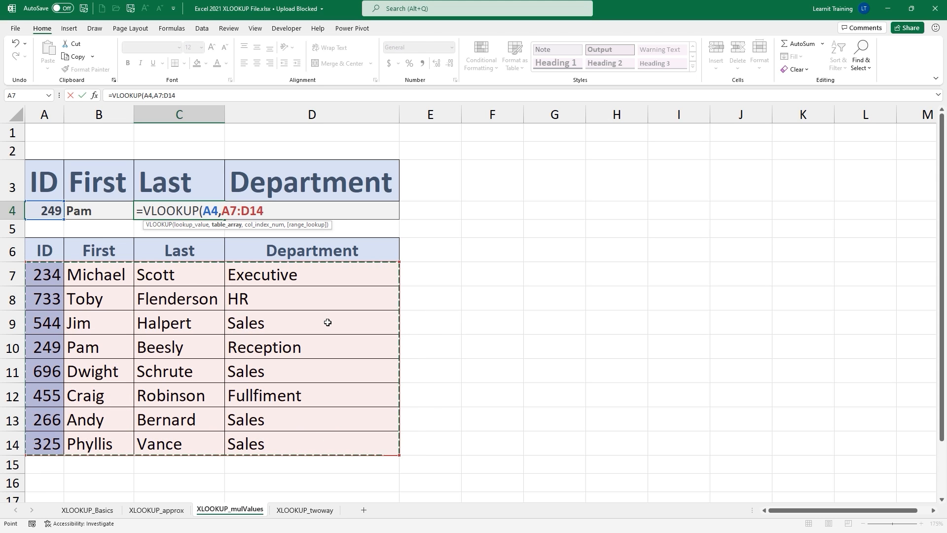
- Set the VLOOKUP in C4 to column index 3 with FALSE for an exact match and complete the formula
text(,3)
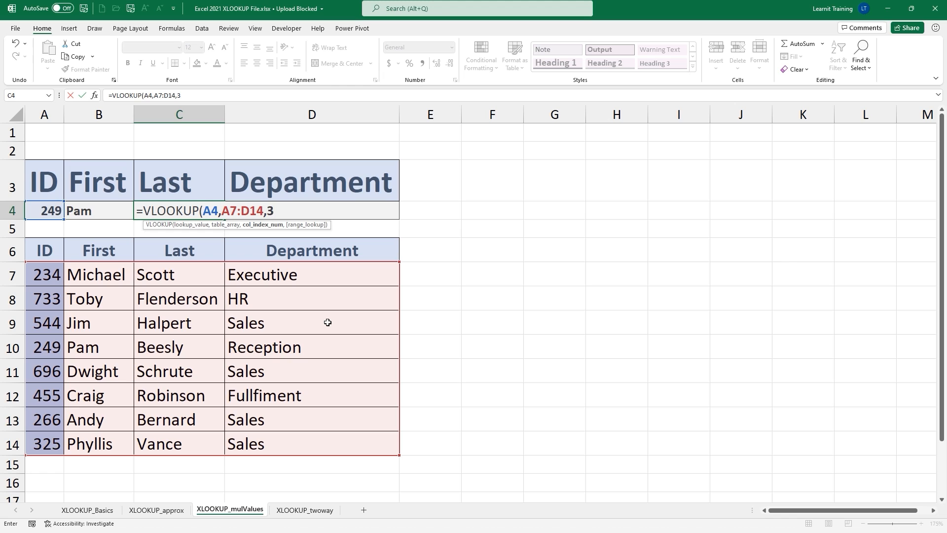
text())
key(BackSpace)
text(,)
key(Right)
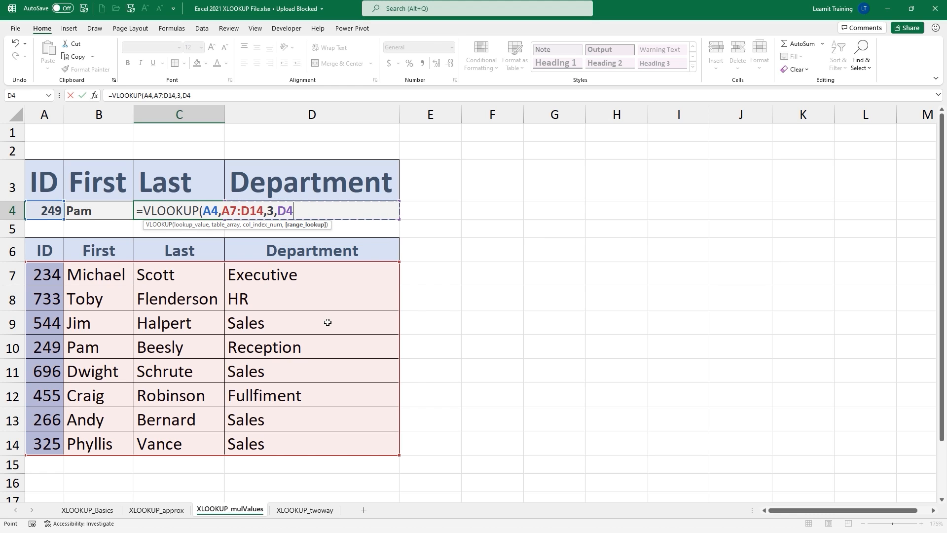
key(BackSpace)
key(BackSpace)
key(Down)
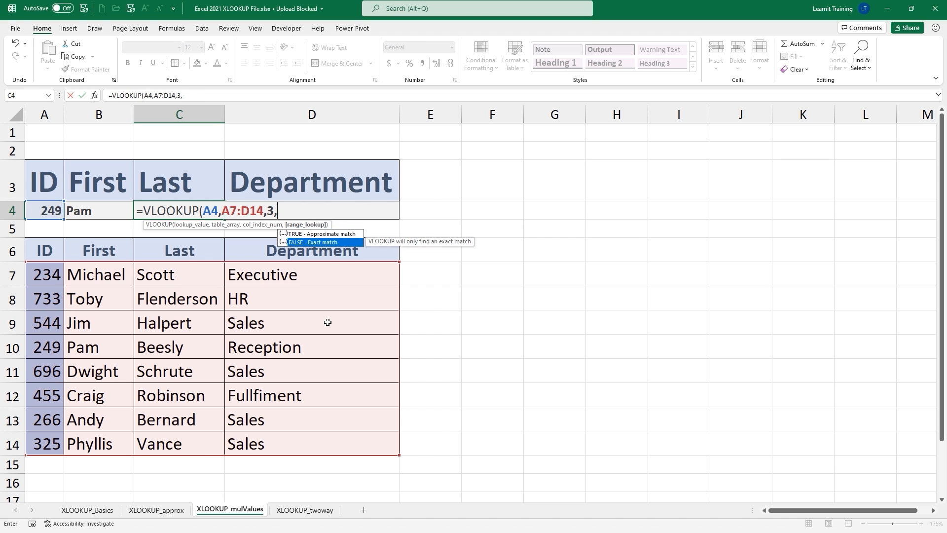
key(Tab)
text())
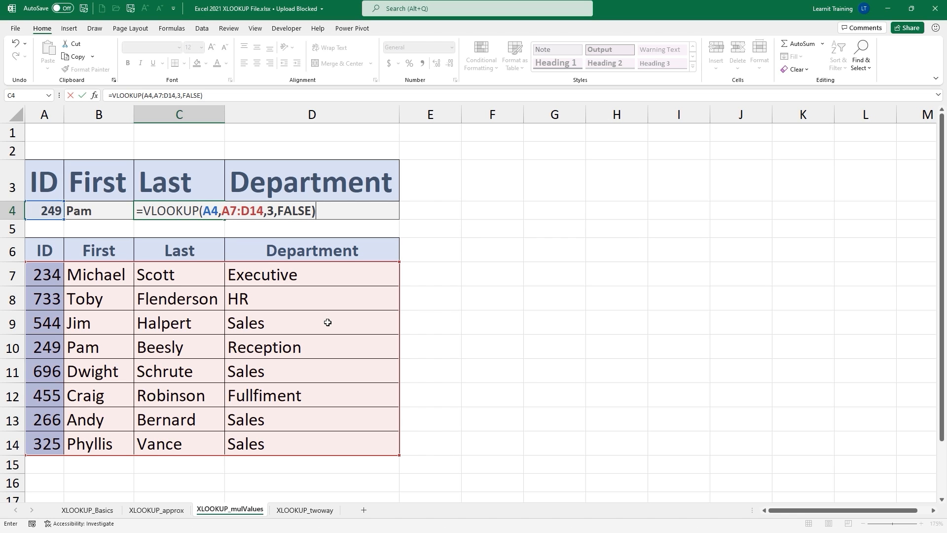
key(Return)
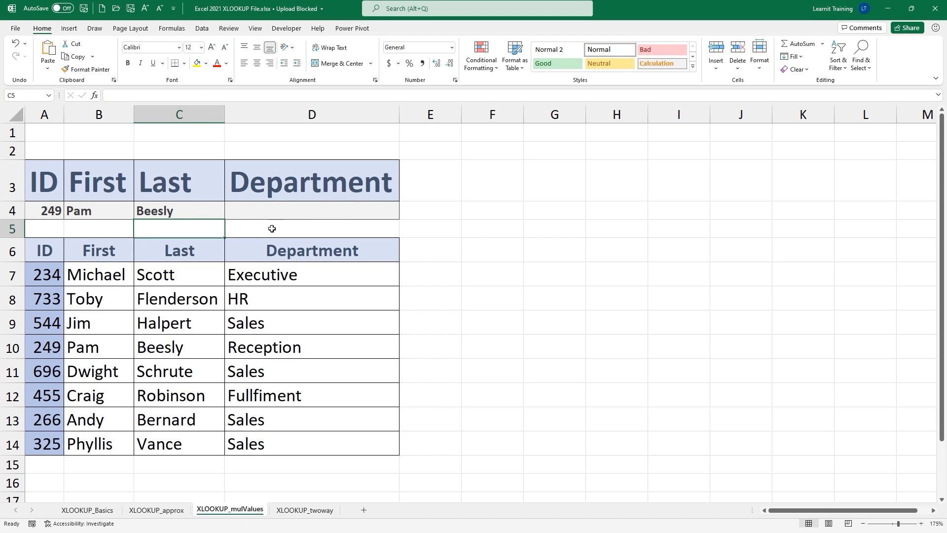
- Start a VLOOKUP in D4 with A4 as the lookup value and A7:D14 as the table array
click(259, 213)
text(=vl)
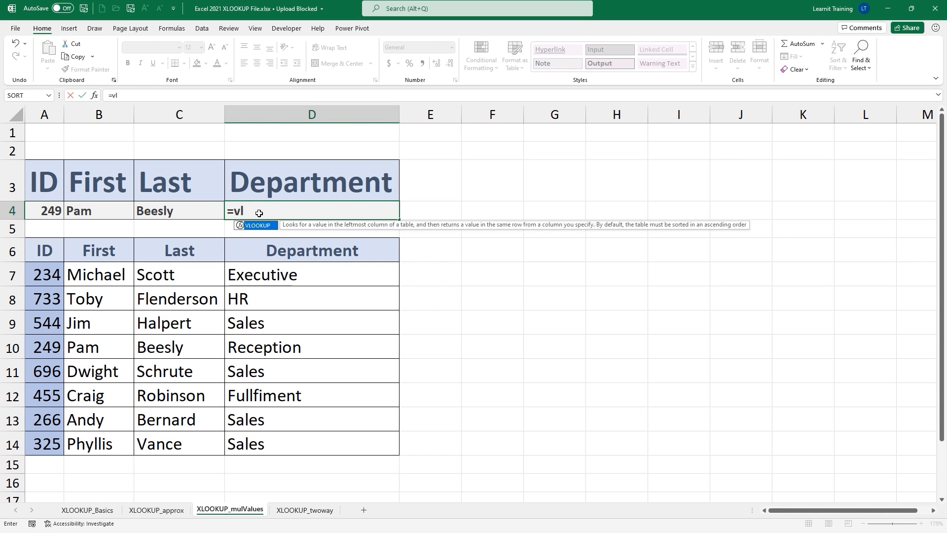
key(Tab)
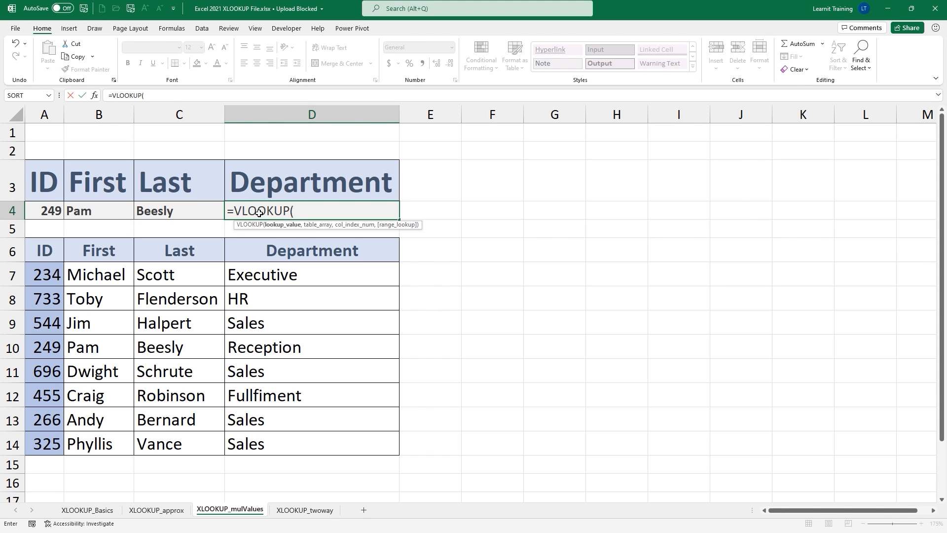
click(59, 212)
text(,)
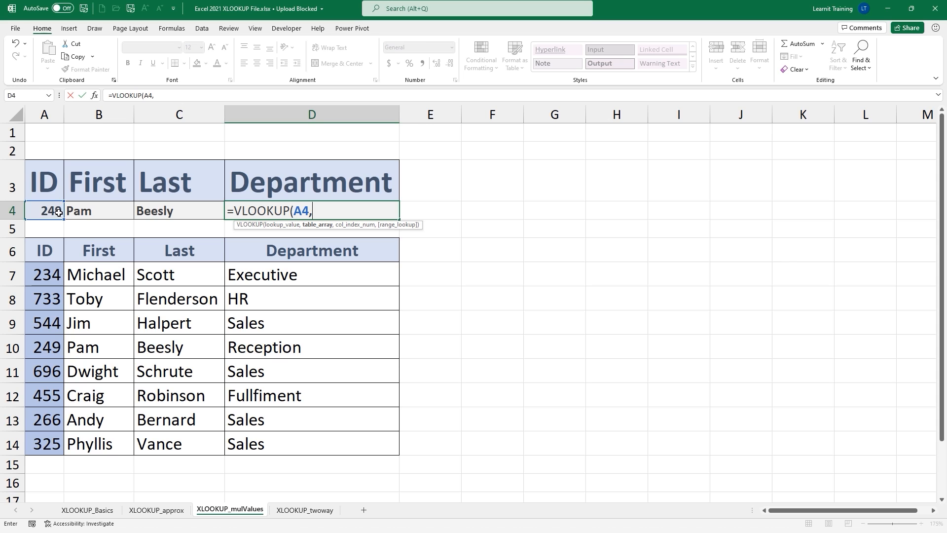
drag(52, 272, 361, 446)
- Set the VLOOKUP in D4 to column index 4 with FALSE for an exact match and complete the formula
text(,4)
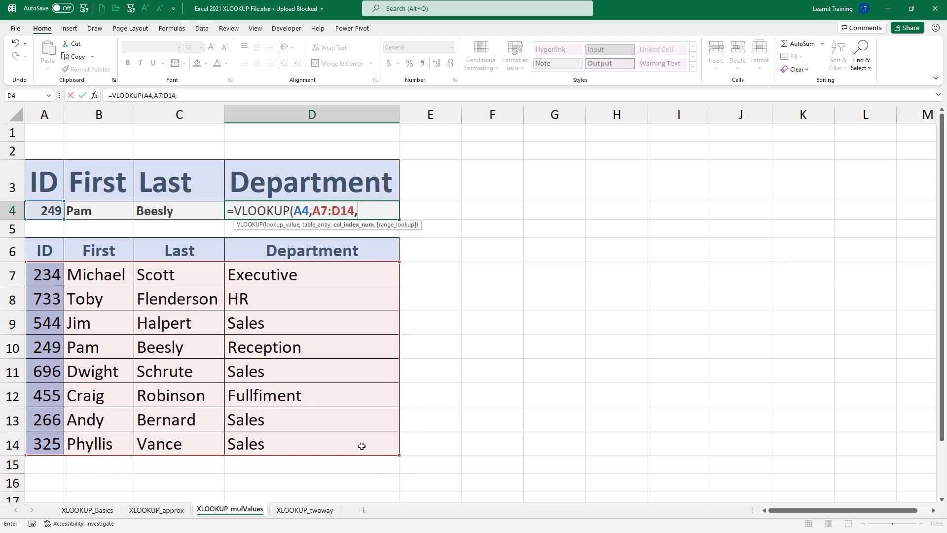
text(,)
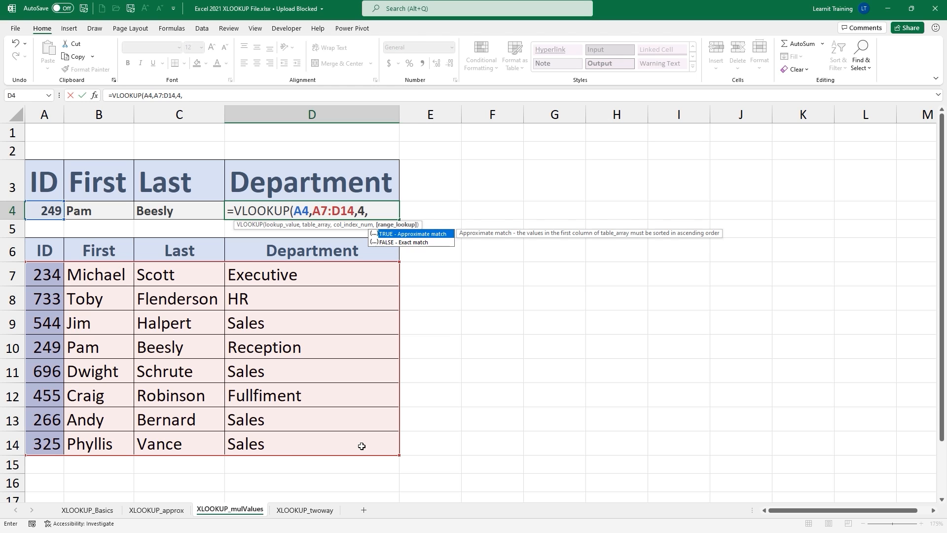
key(Down)
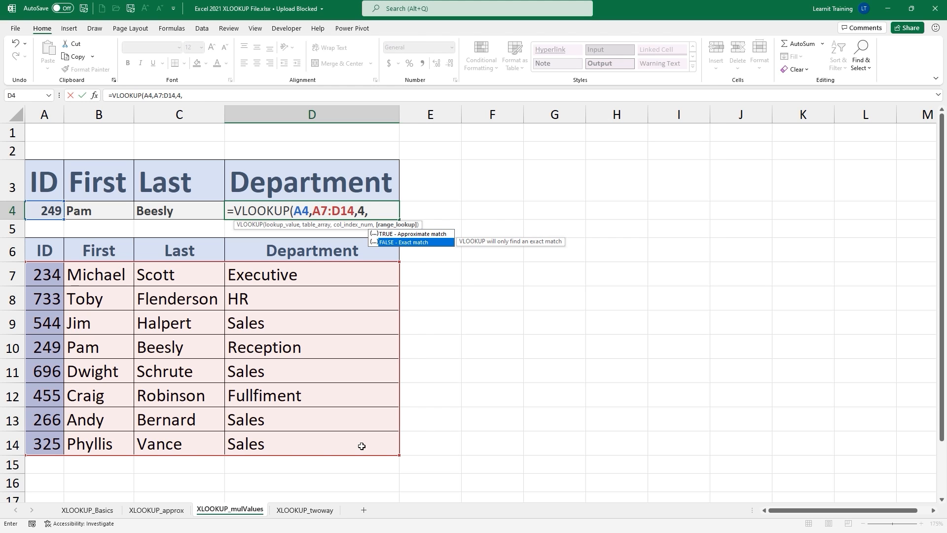
key(Tab)
key(Return)
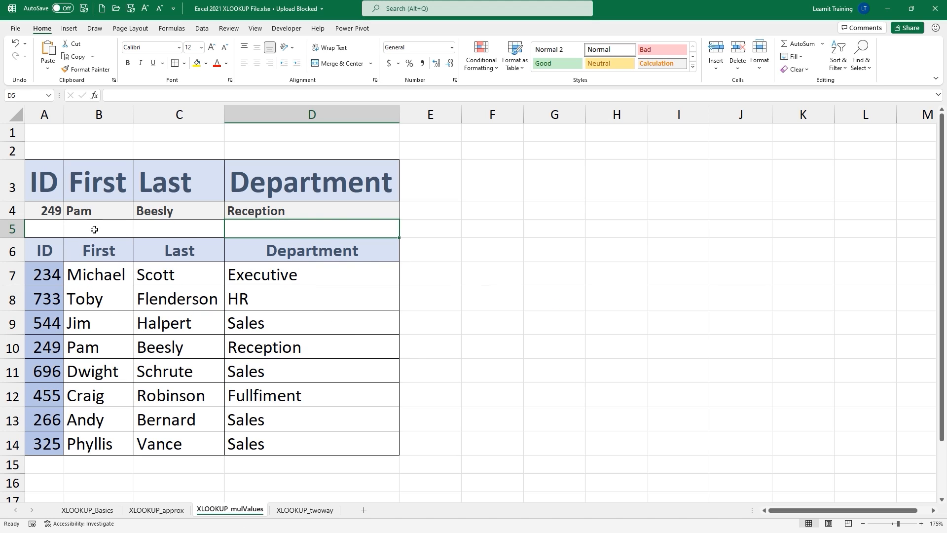
- Label the row below the VLOOKUP results by entering XLOOKUP in A5
click(78, 229)
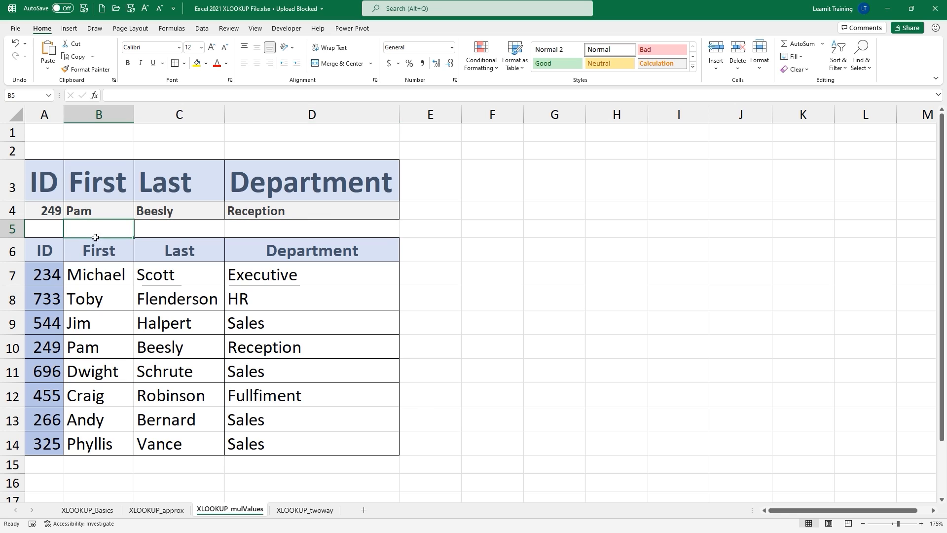
click(52, 233)
text(XLOOKUP)
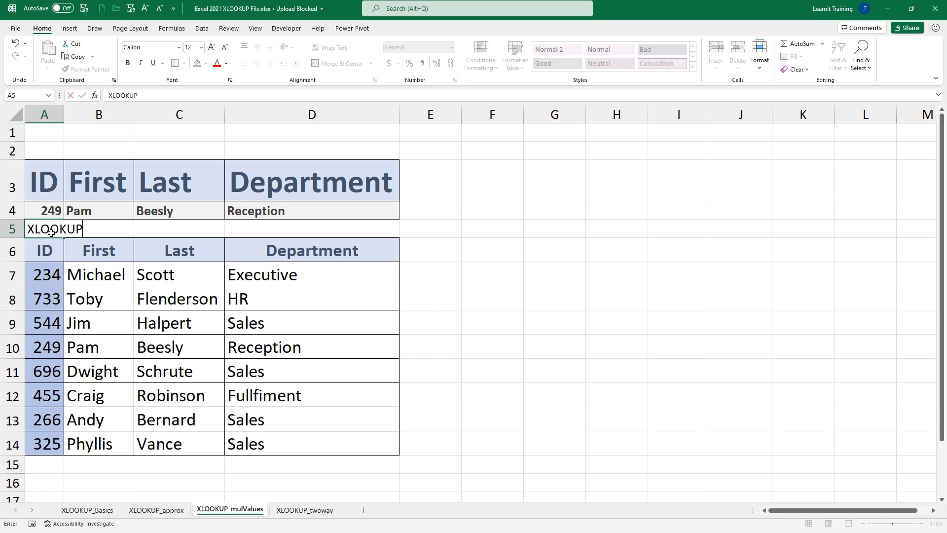
key(Tab)
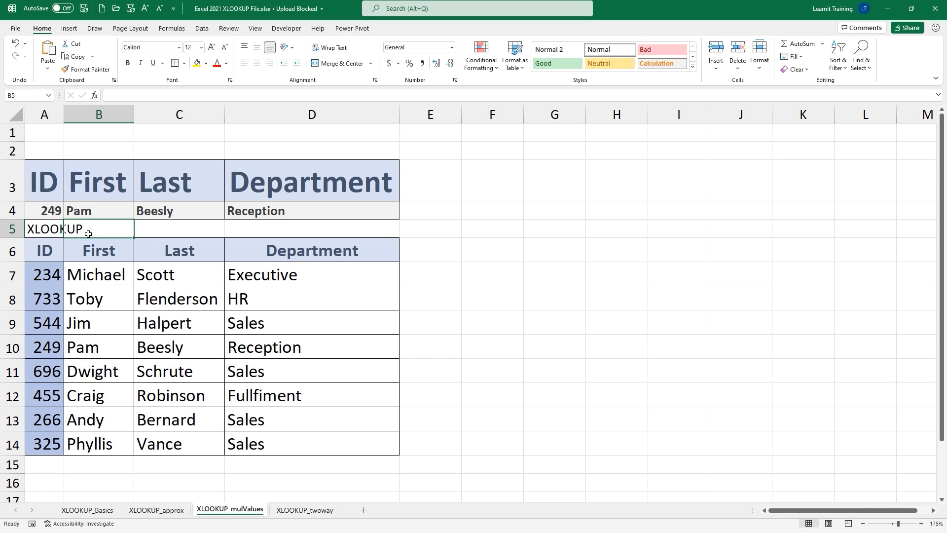
- Enter an XLOOKUP in B5 with lookup value A4, lookup array A7:A14 and return array B7:D14
text(=XLOOKUP()
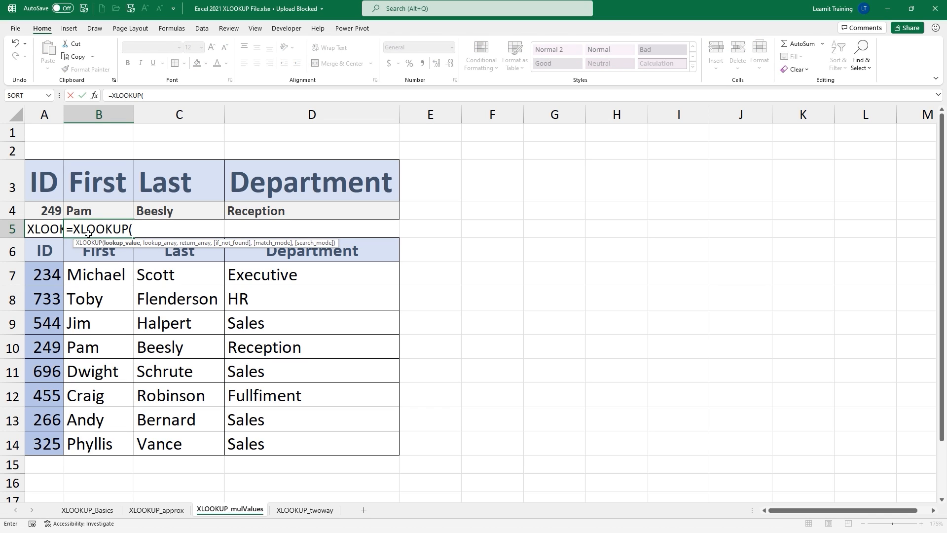
click(50, 209)
text(,)
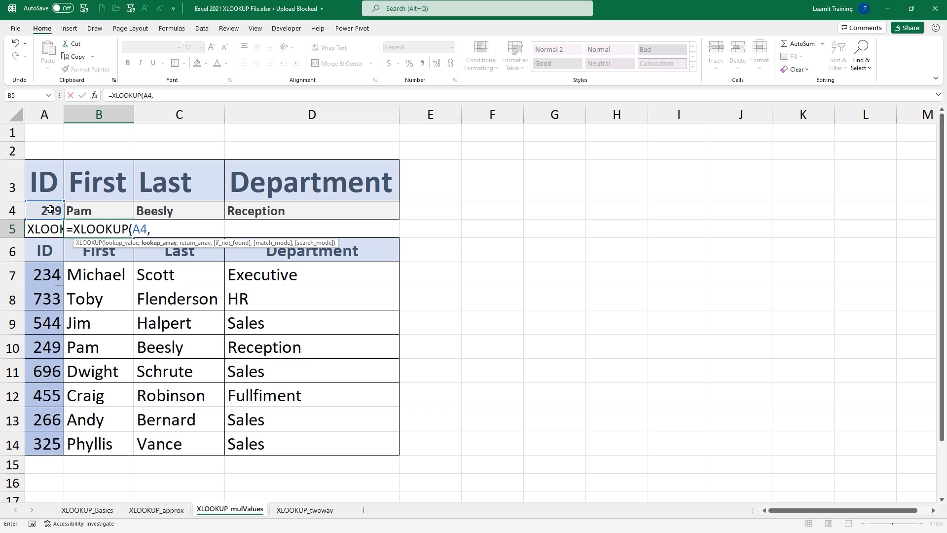
drag(47, 269, 34, 442)
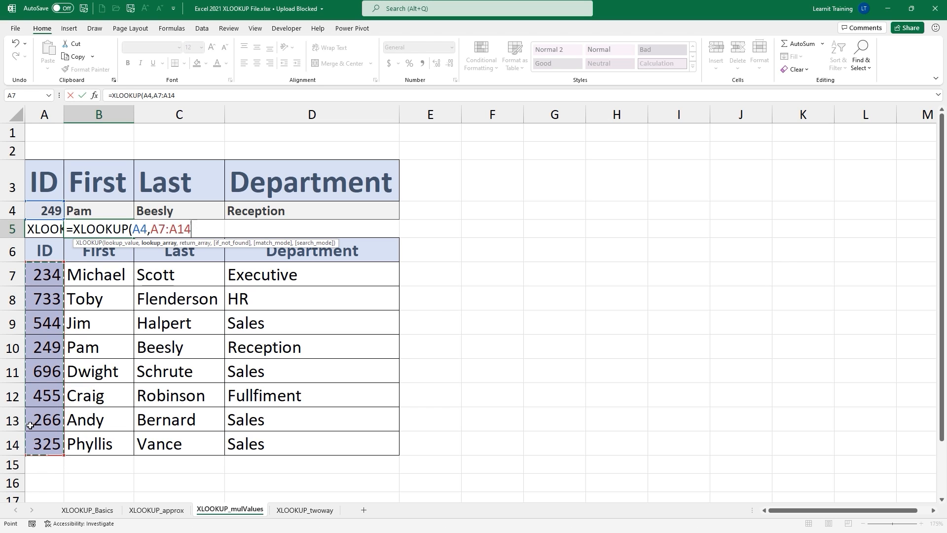
text(,)
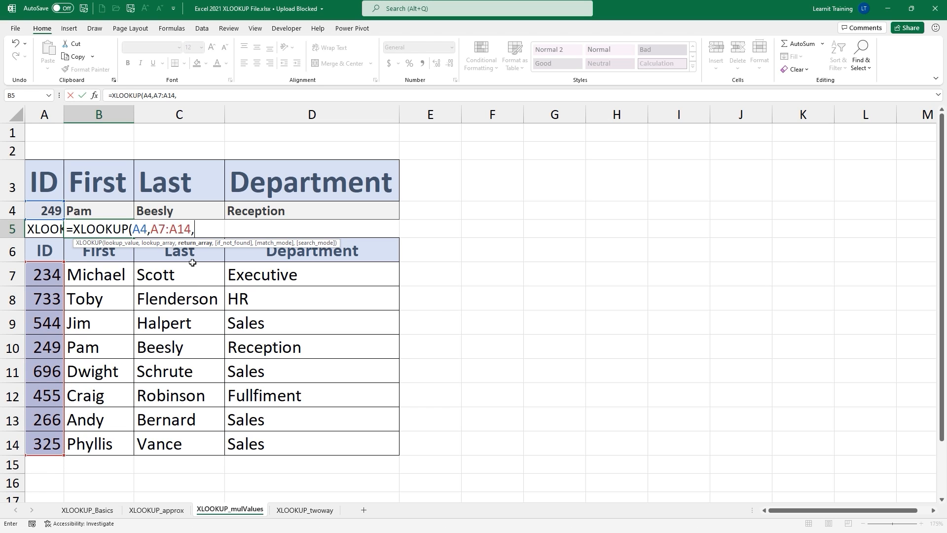
drag(96, 271, 367, 437)
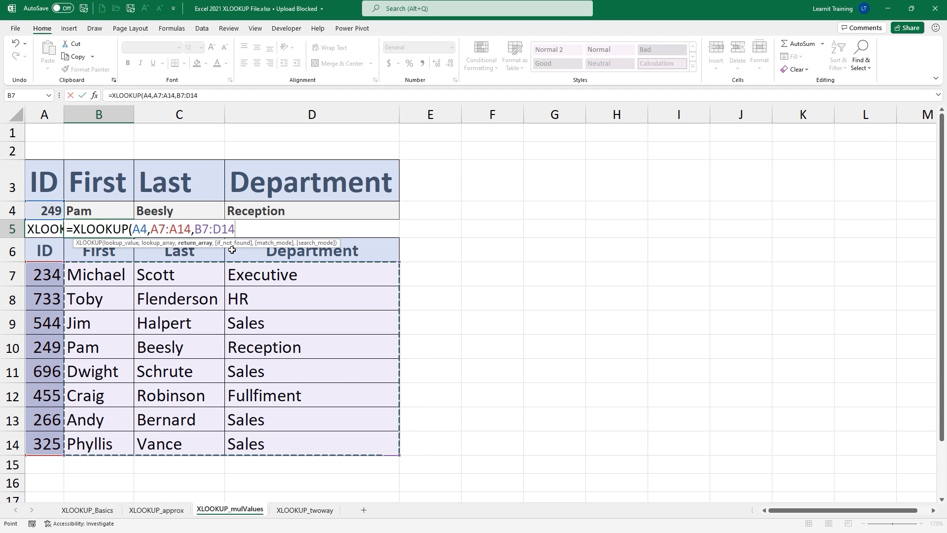
text())
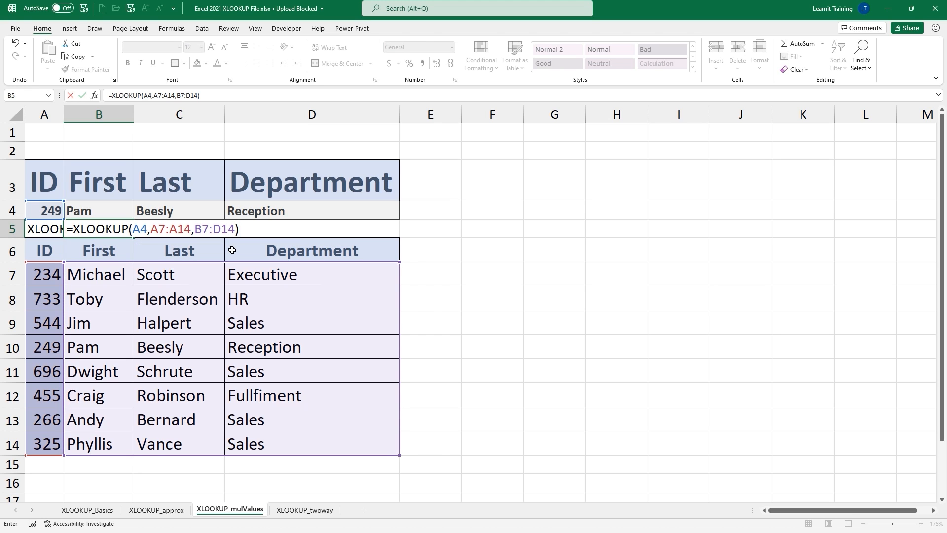
key(Return)
- Compare the formula in B5 with the spilled formulas in C5 and D5
click(123, 229)
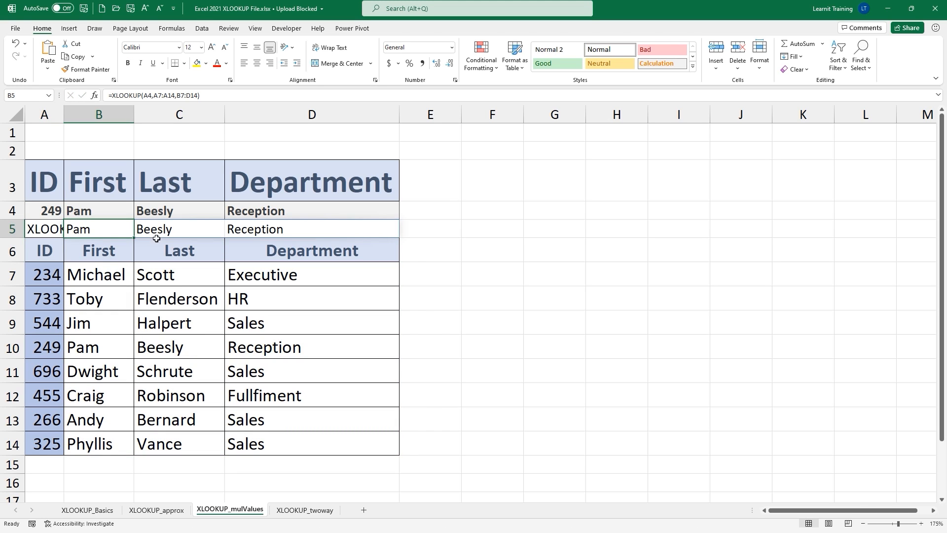
click(177, 229)
click(264, 230)
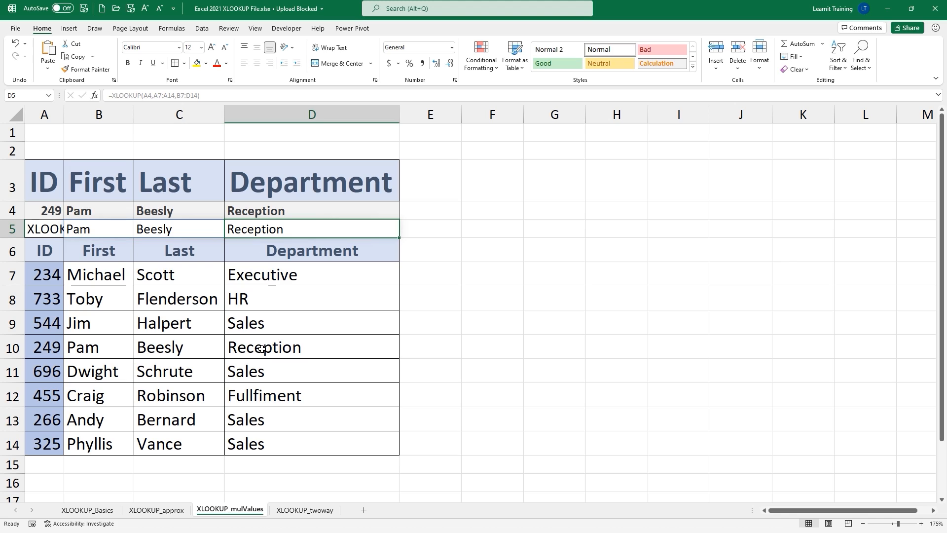
click(113, 237)
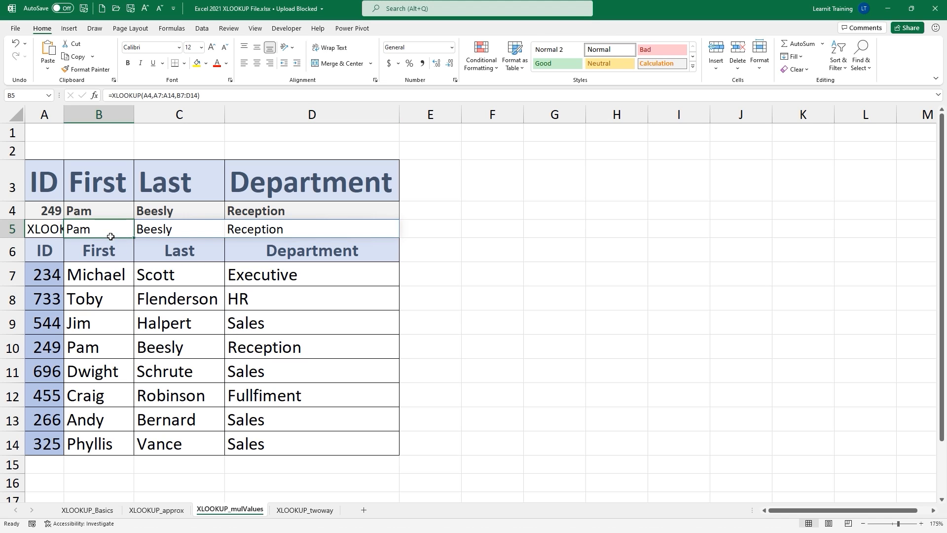
click(185, 240)
click(181, 232)
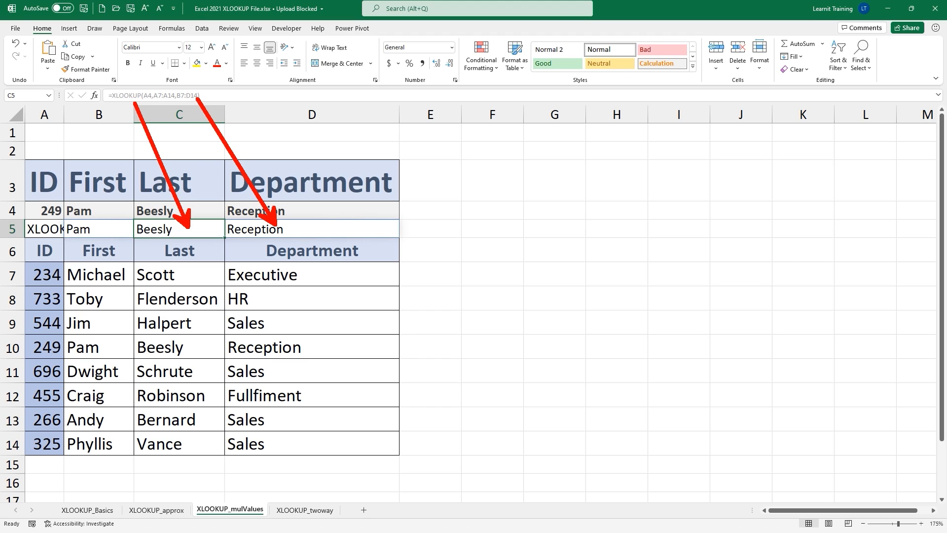
click(95, 236)
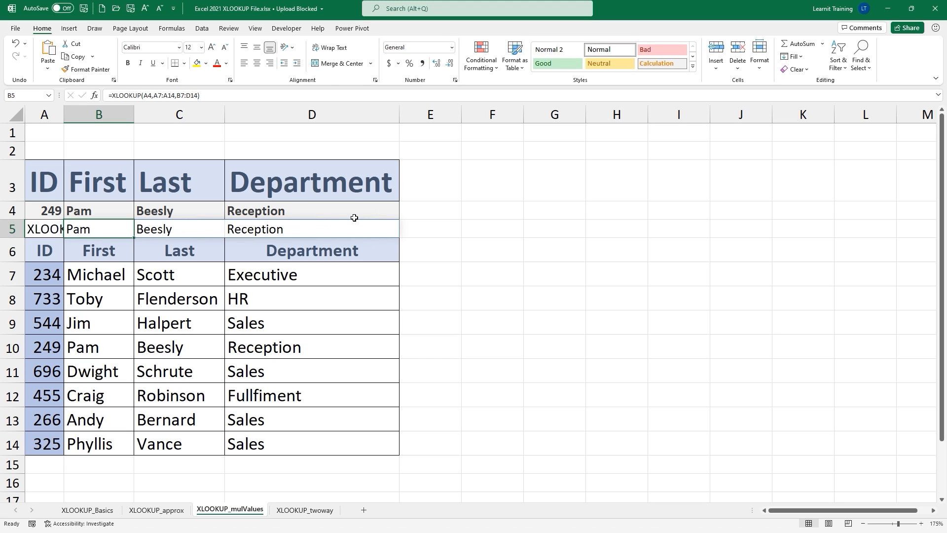
click(205, 226)
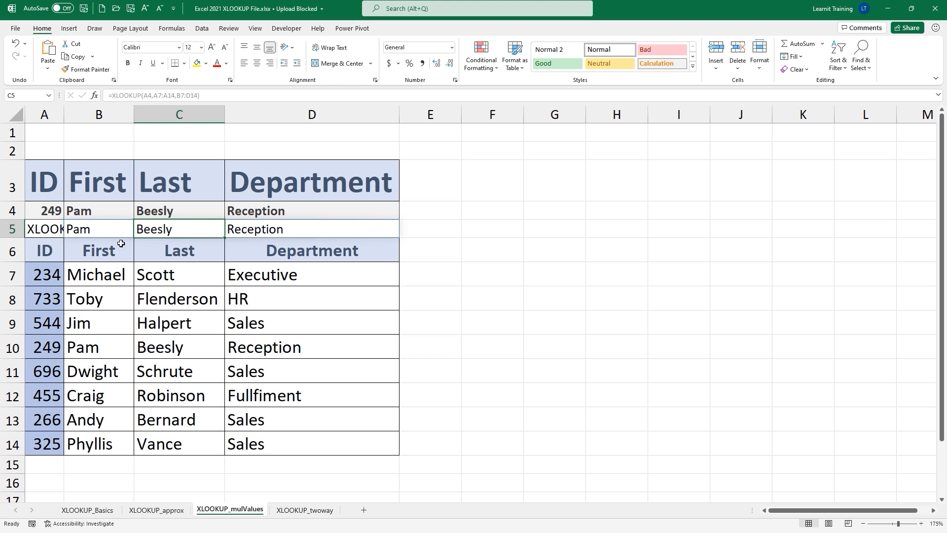
- Delete the XLOOKUP formula in B5 and undo the deletion
click(75, 230)
key(Delete)
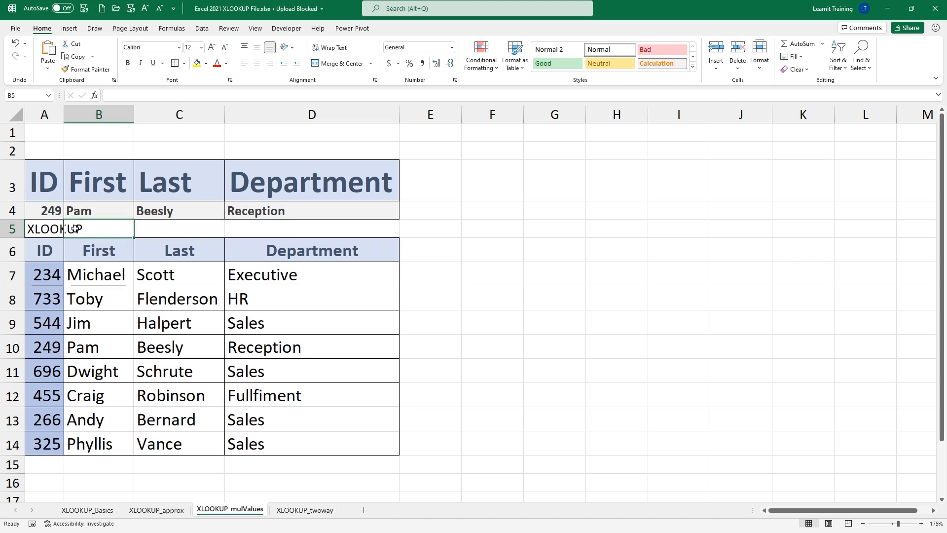
key(ctrl+z)
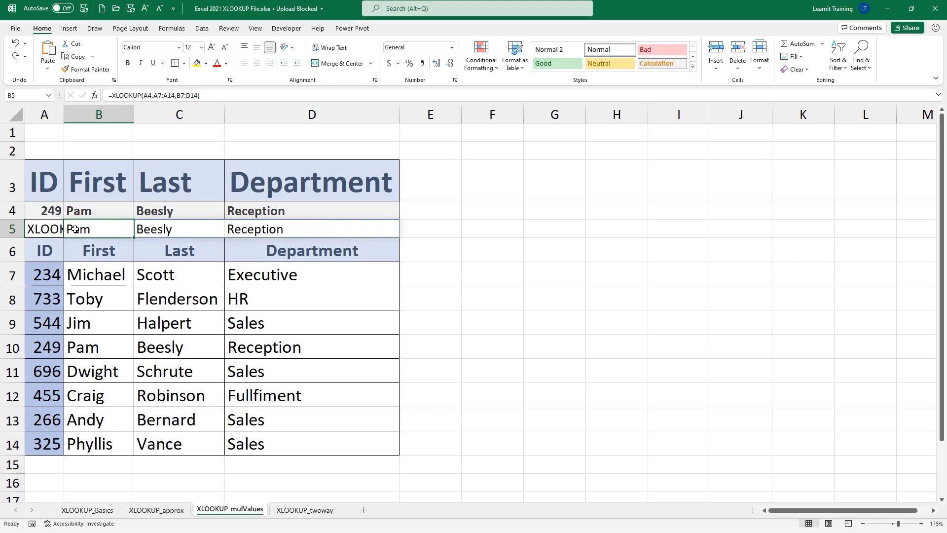
- Review the cell references used in the XLOOKUP formula in B5 without changing it
double_click(91, 229)
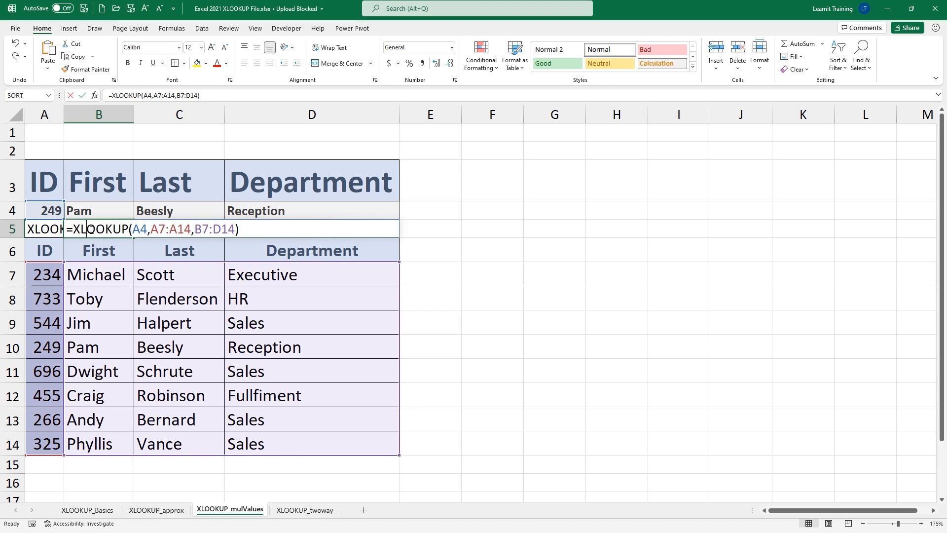
key(Escape)
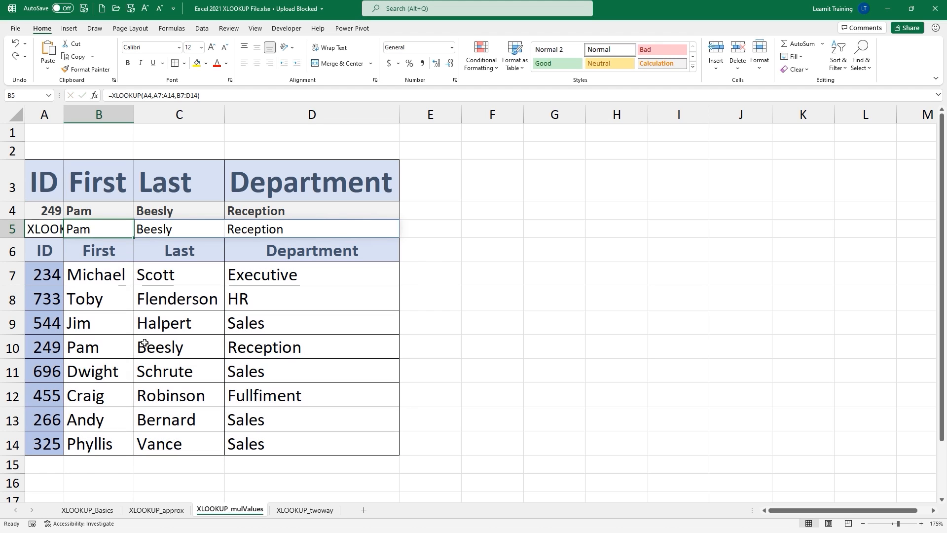
- Compare the VLOOKUP formula in B4 with the XLOOKUP formula in B5 without changing either
double_click(87, 215)
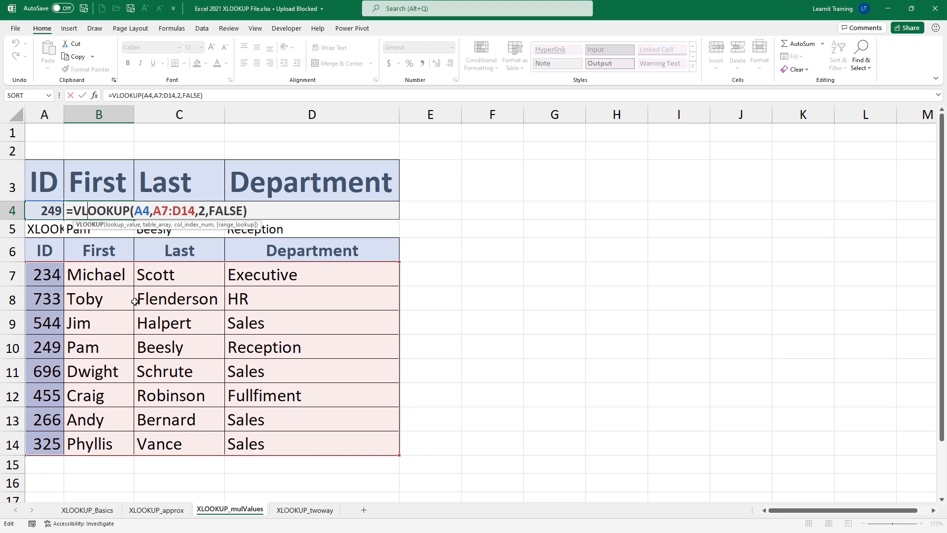
key(Escape)
double_click(105, 227)
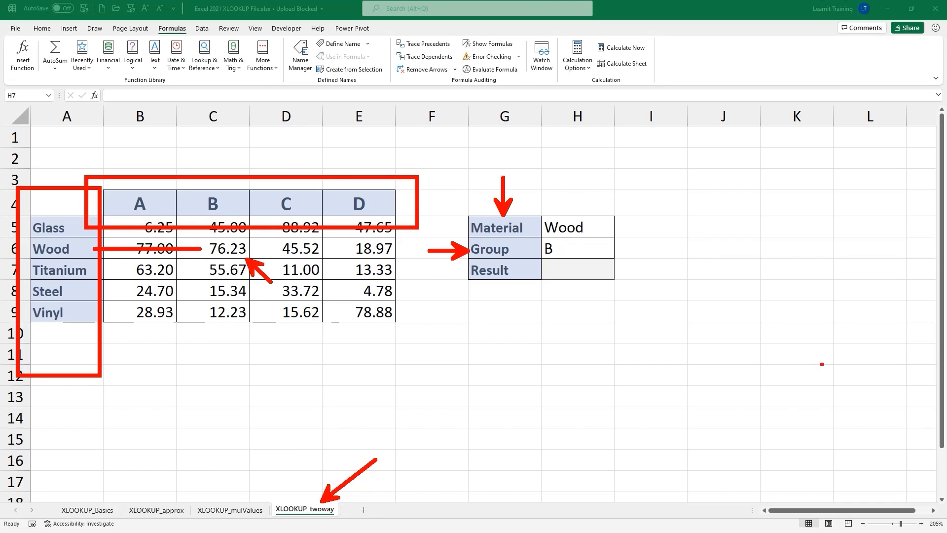
- Start an XLOOKUP in H7 of the XLOOKUP_twoway sheet with lookup value H5 and lookup array A5:A9
key(Escape)
click(572, 266)
text(=)
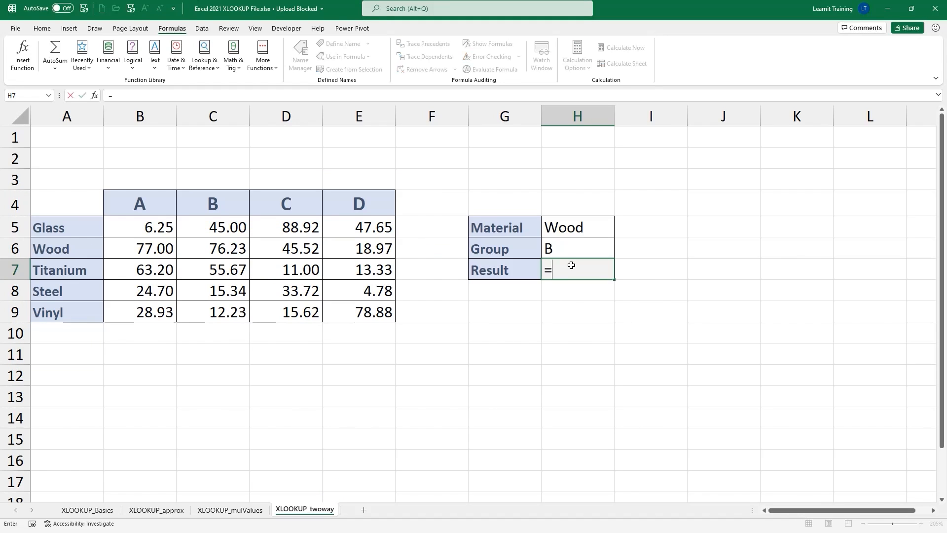
text(xl)
key(Tab)
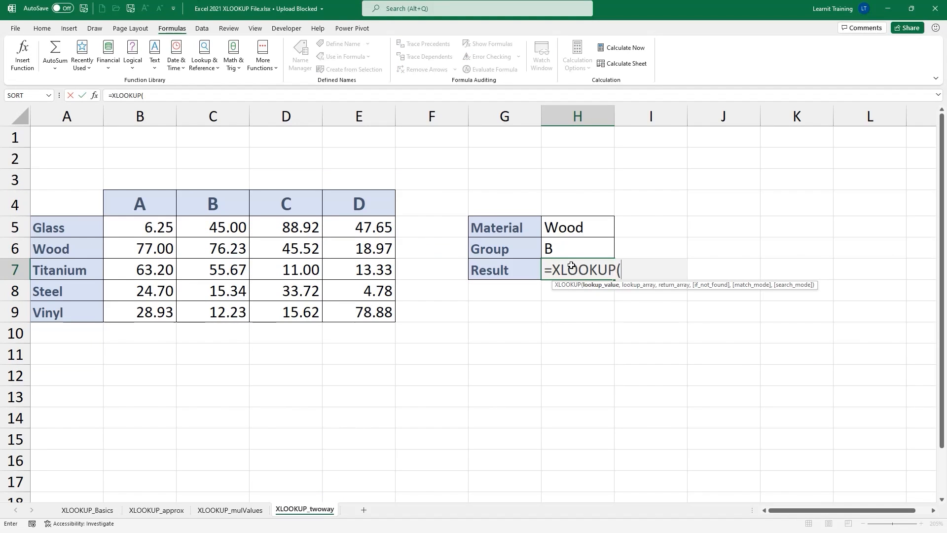
click(559, 227)
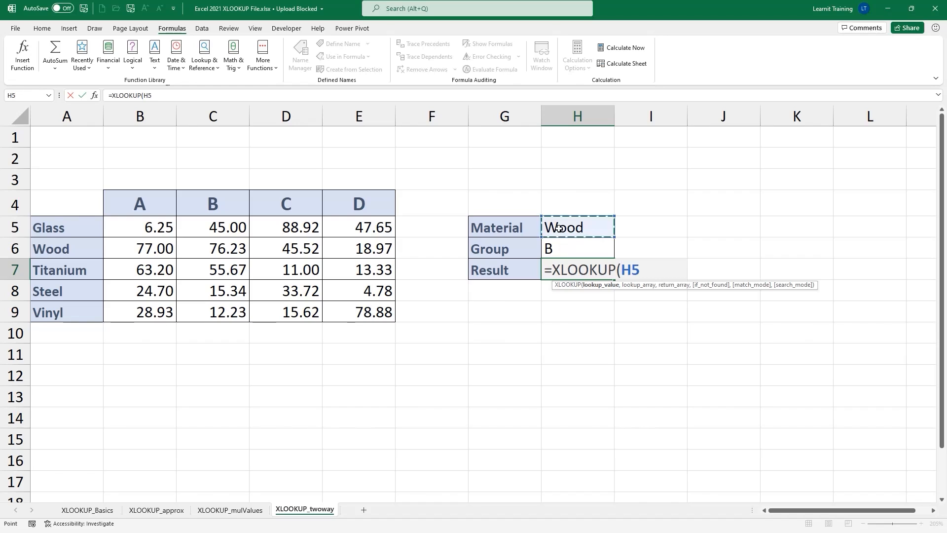
text(,)
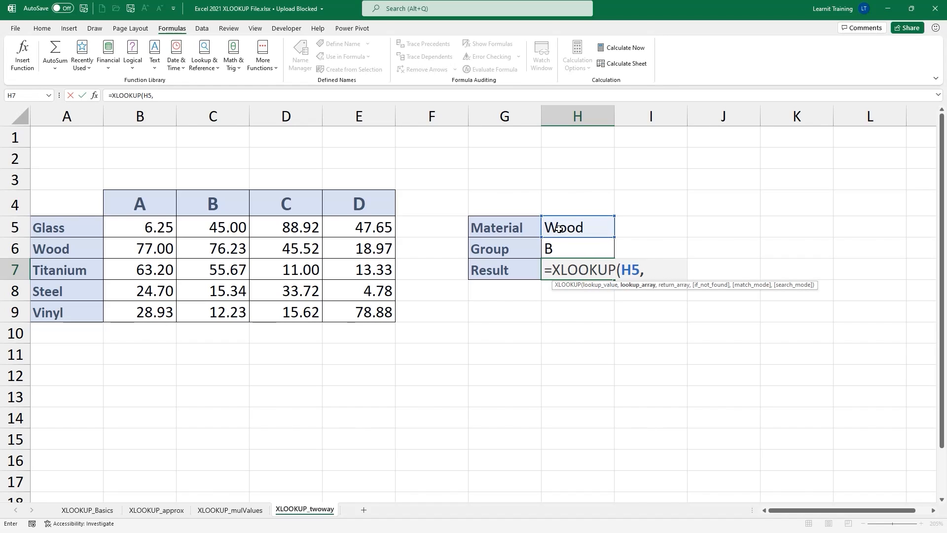
click(108, 226)
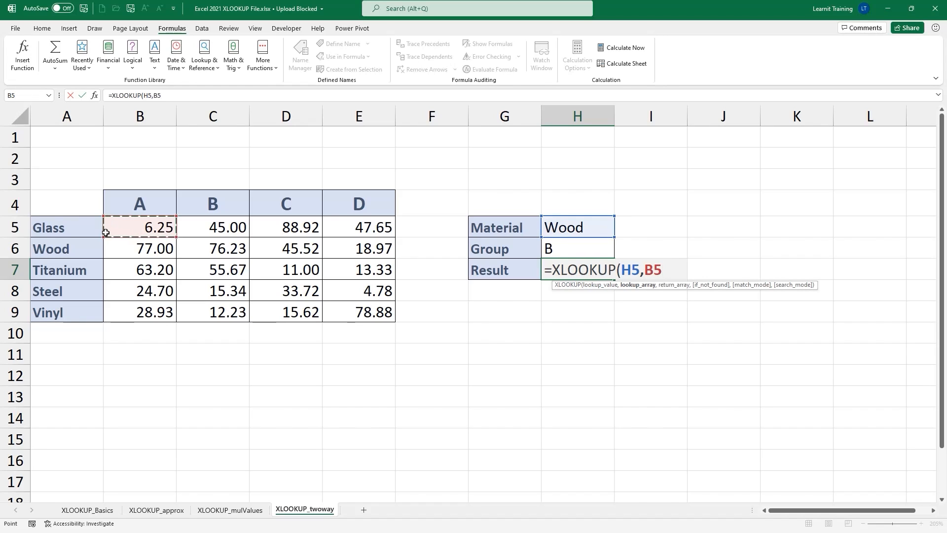
drag(51, 229, 60, 315)
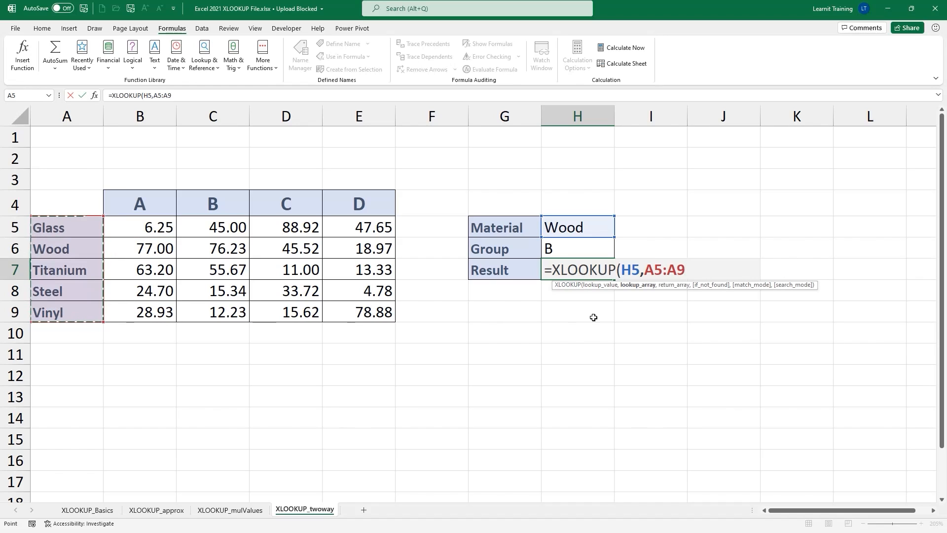
text(,)
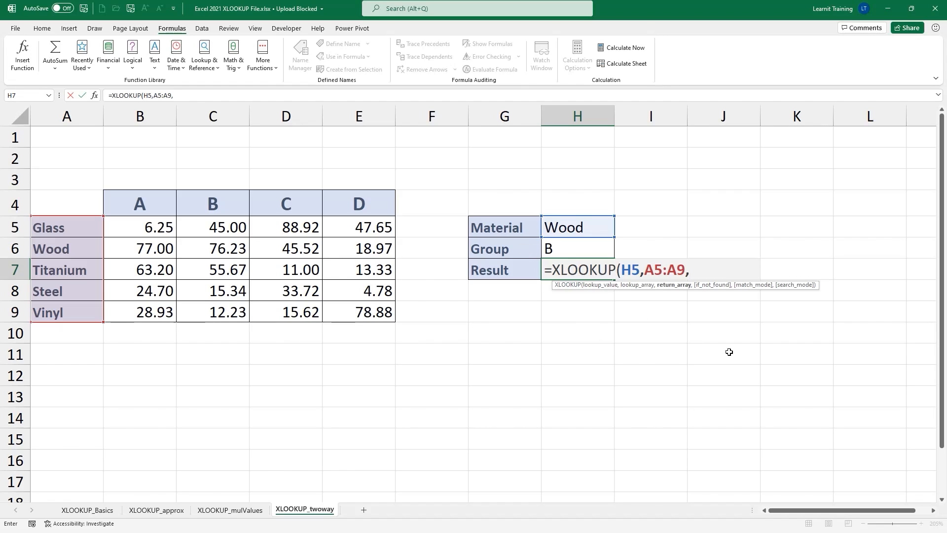
- Complete the H7 formula by nesting XLOOKUP(H6,B4:E4,B5:E9) as its return array
text(xl)
key(Tab)
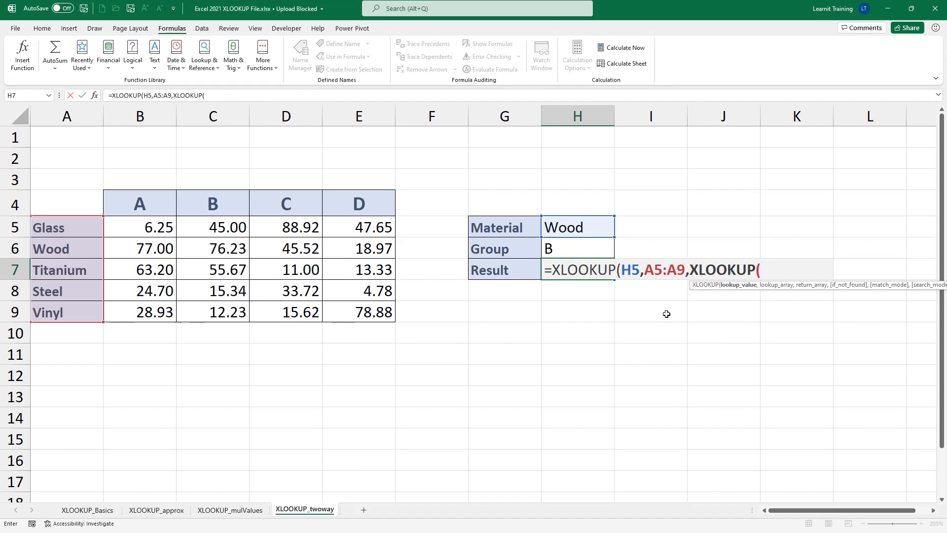
click(585, 250)
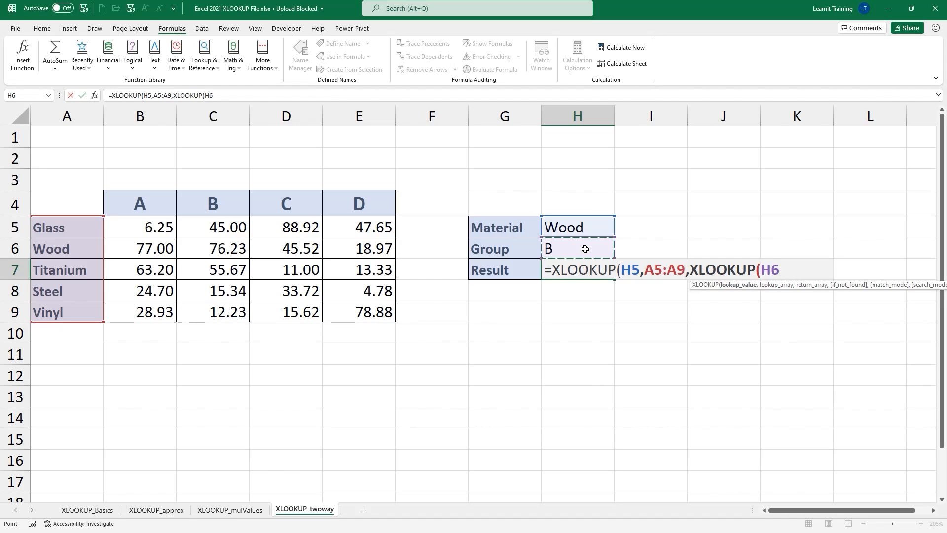
text(,)
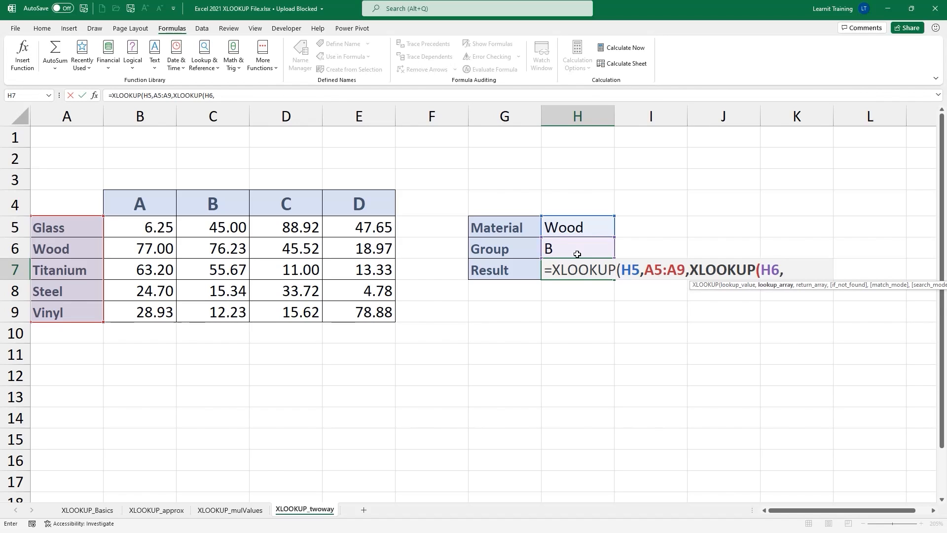
drag(142, 206, 378, 220)
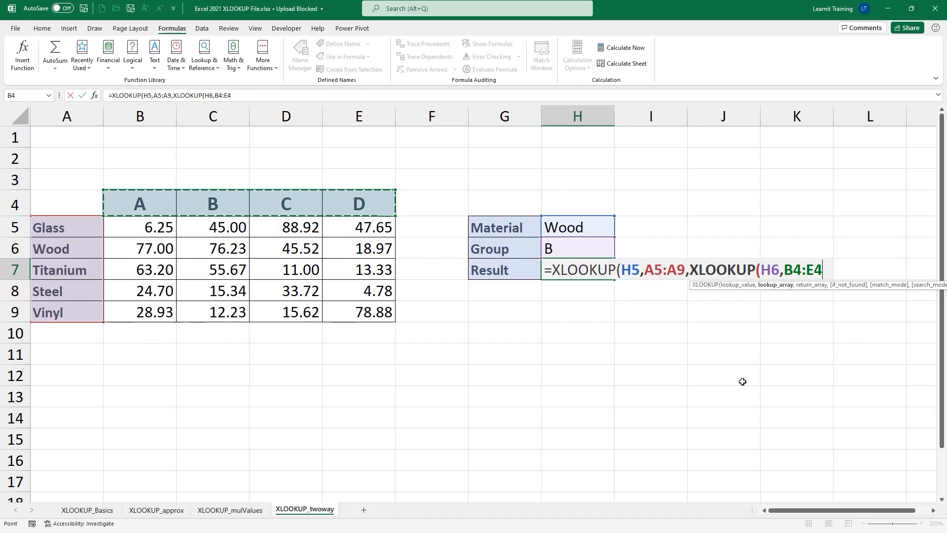
text(,)
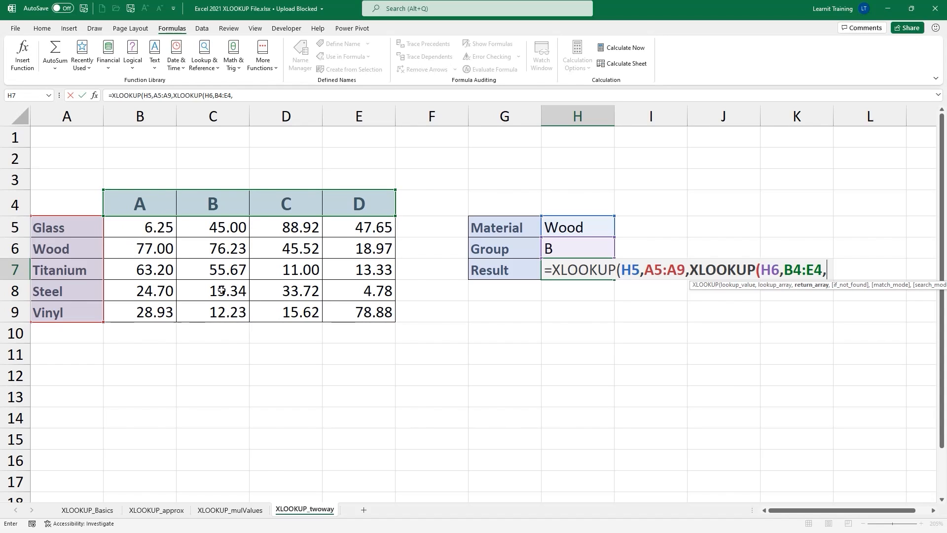
drag(123, 225, 368, 318)
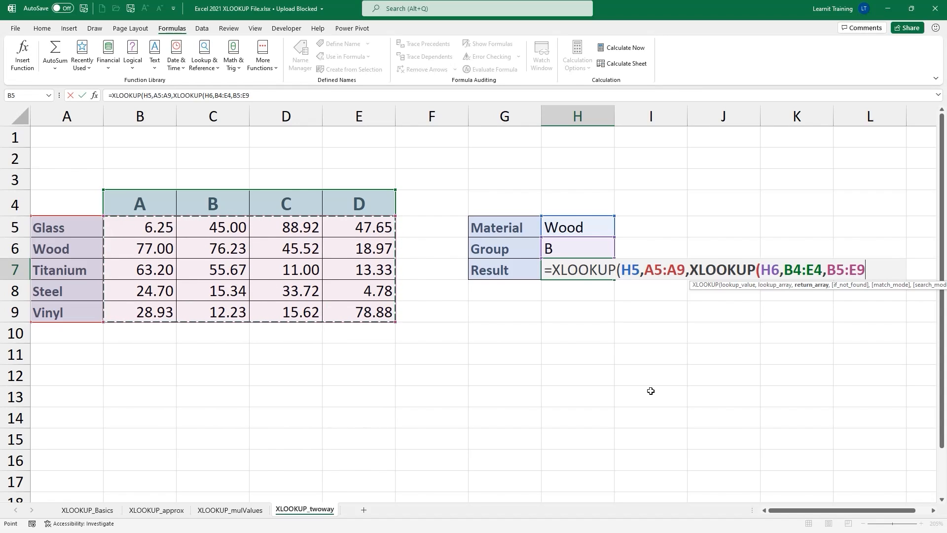
text())
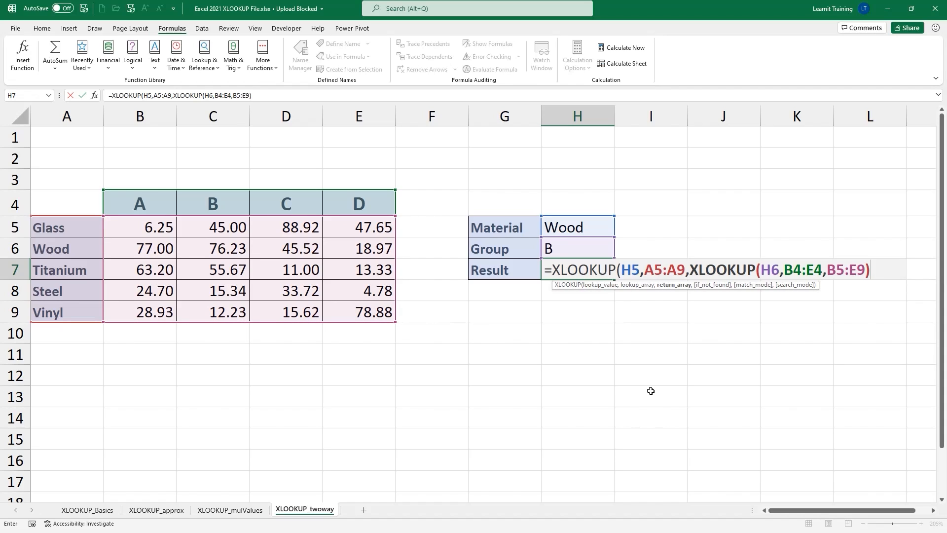
text())
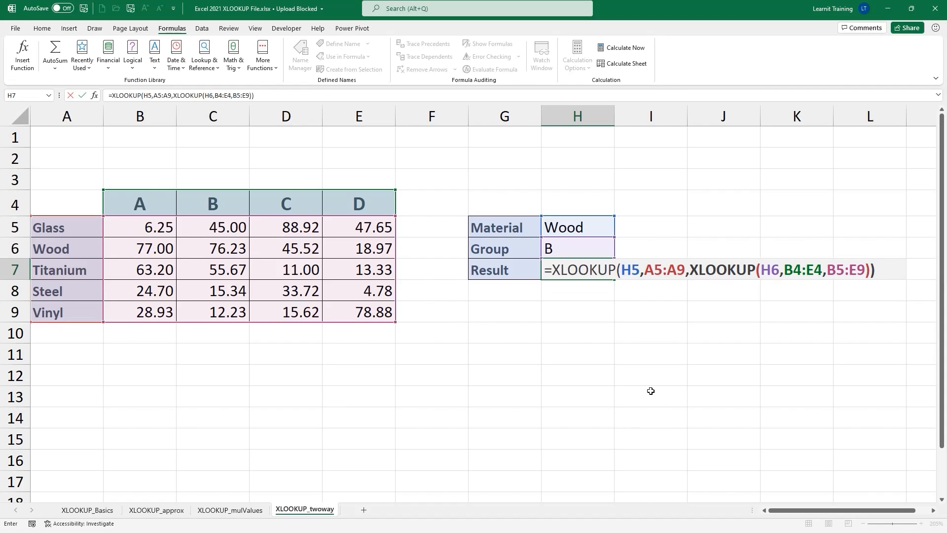
drag(687, 298, 894, 288)
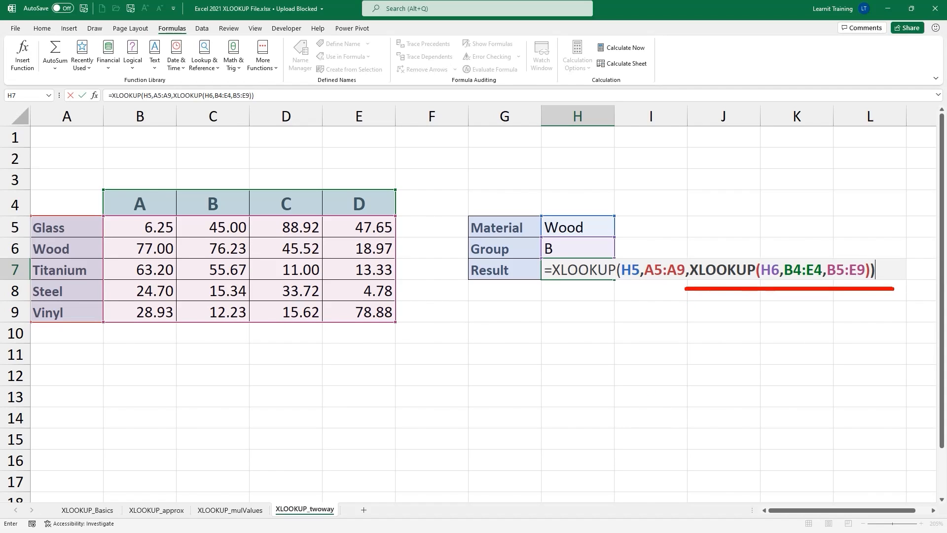
mouse_move(168, 170)
mouse_down()
mouse_move(223, 304)
mouse_move(252, 344)
mouse_up()
mouse_move(11, 230)
mouse_down()
mouse_move(276, 258)
mouse_move(315, 181)
mouse_up()
drag(251, 235, 249, 237)
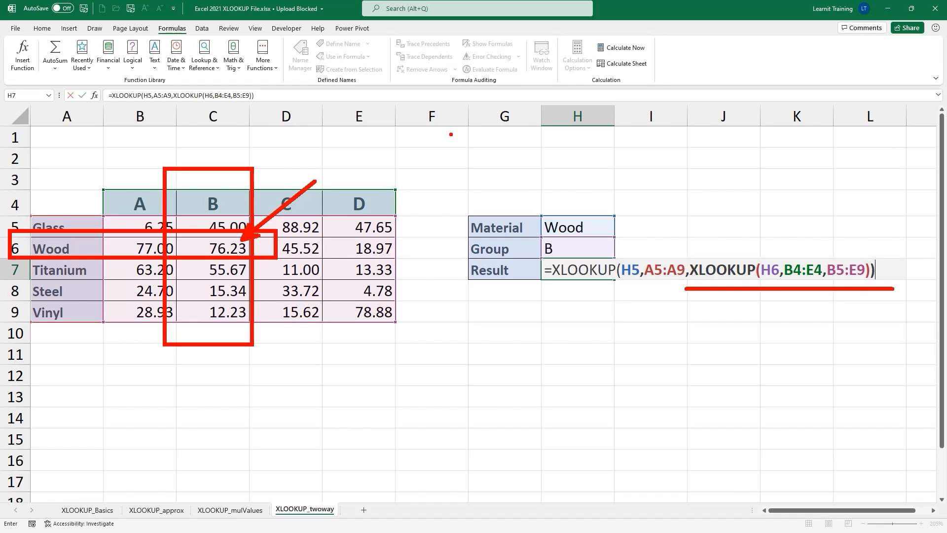
key(Escape)
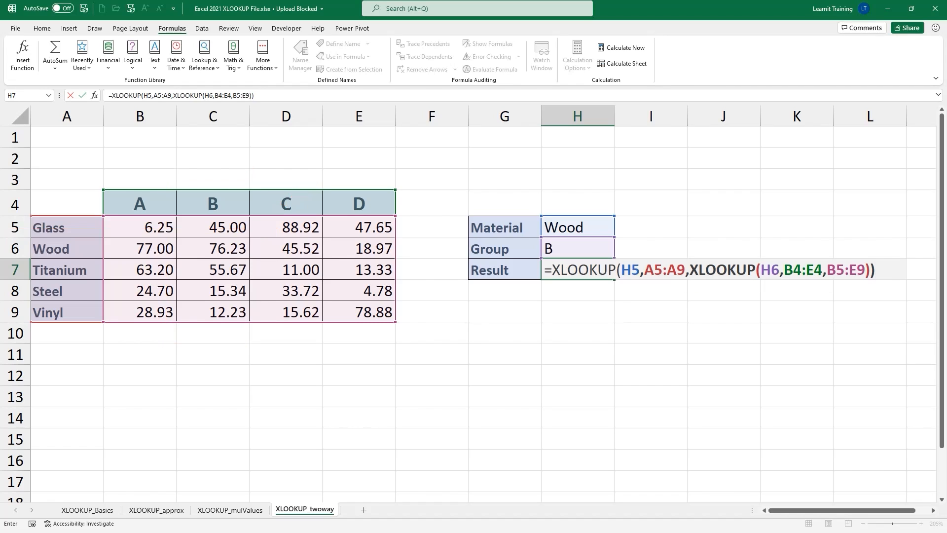
key(Return)
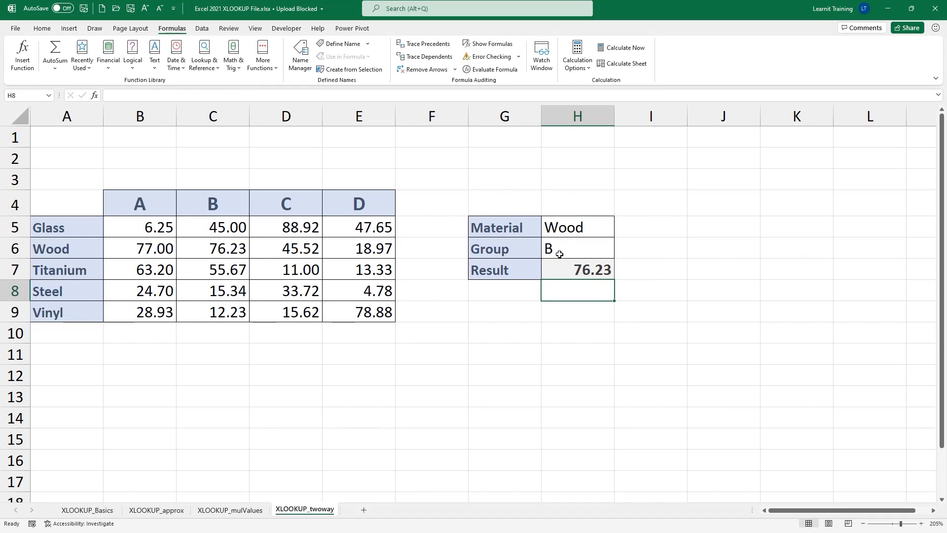
- Evaluate the nested XLOOKUP formula in H7 stage by stage through to its final result
click(573, 267)
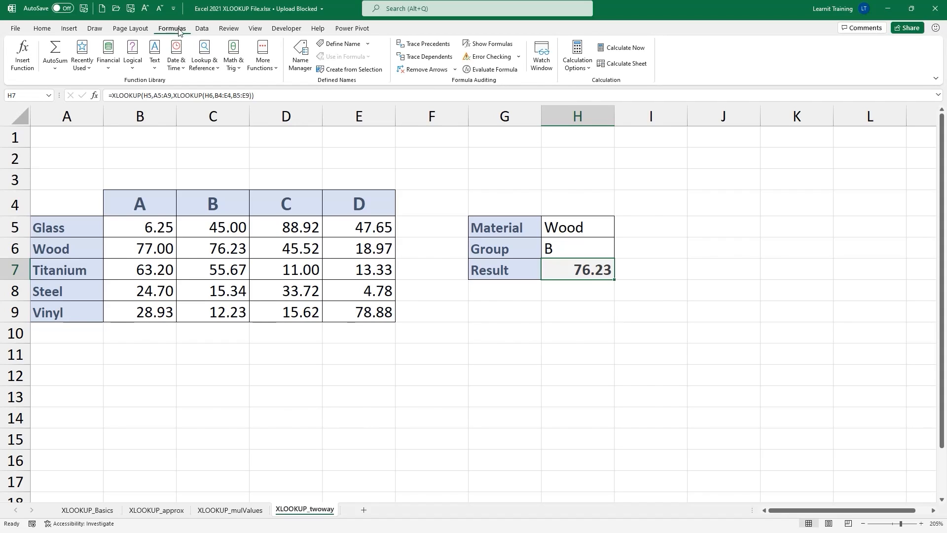
click(483, 70)
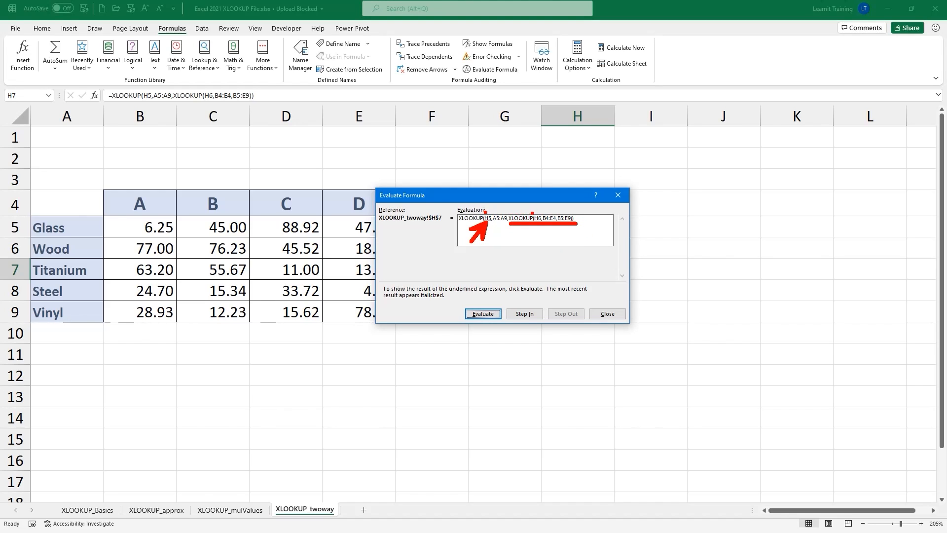
click(490, 314)
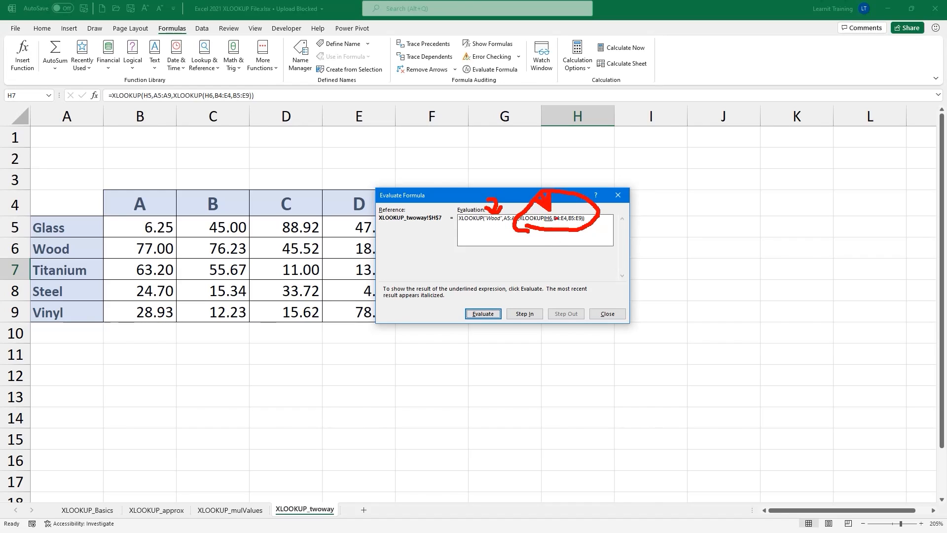
click(483, 314)
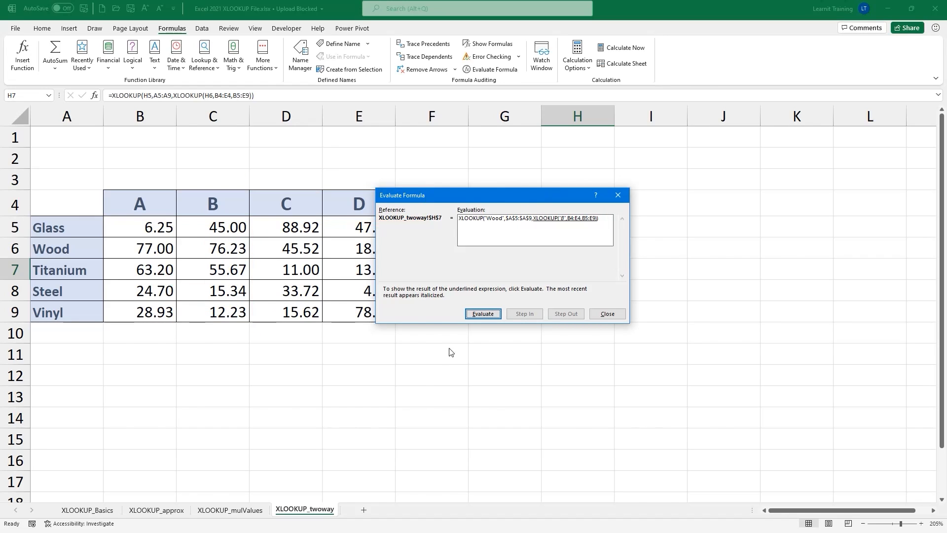
click(478, 316)
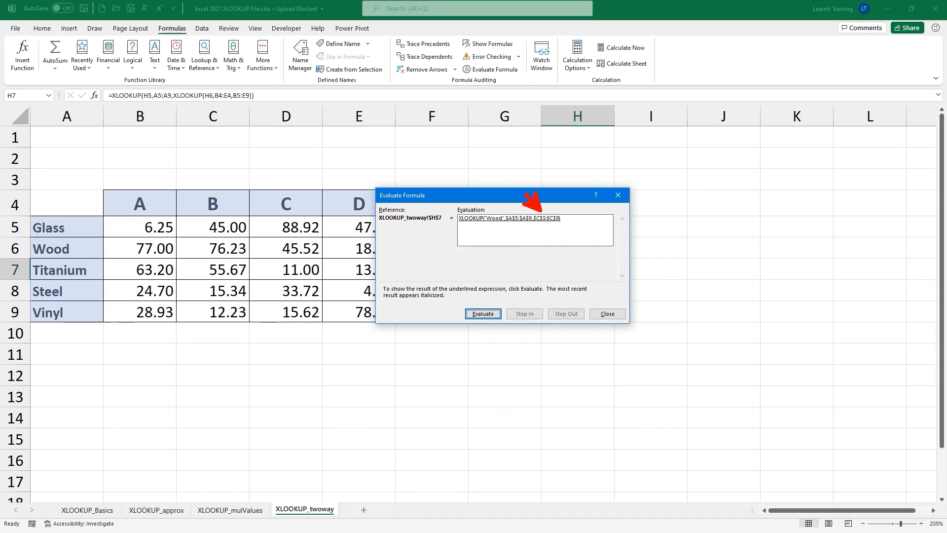
drag(171, 212, 255, 329)
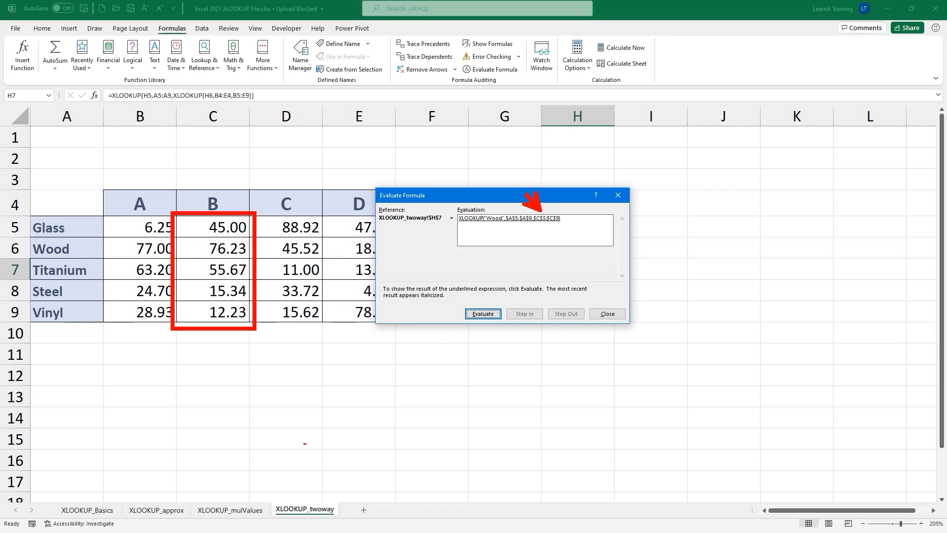
drag(493, 211, 489, 169)
drag(20, 212, 105, 335)
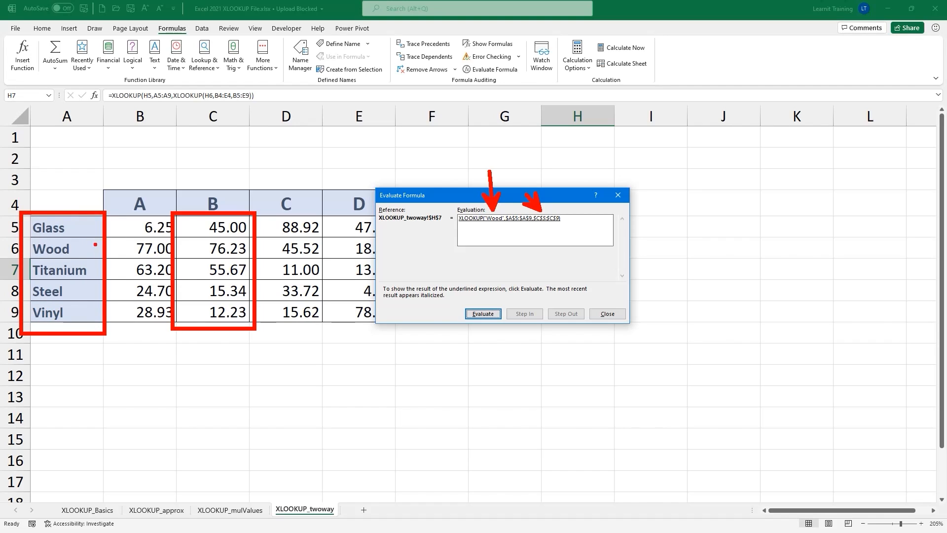
drag(80, 247, 251, 260)
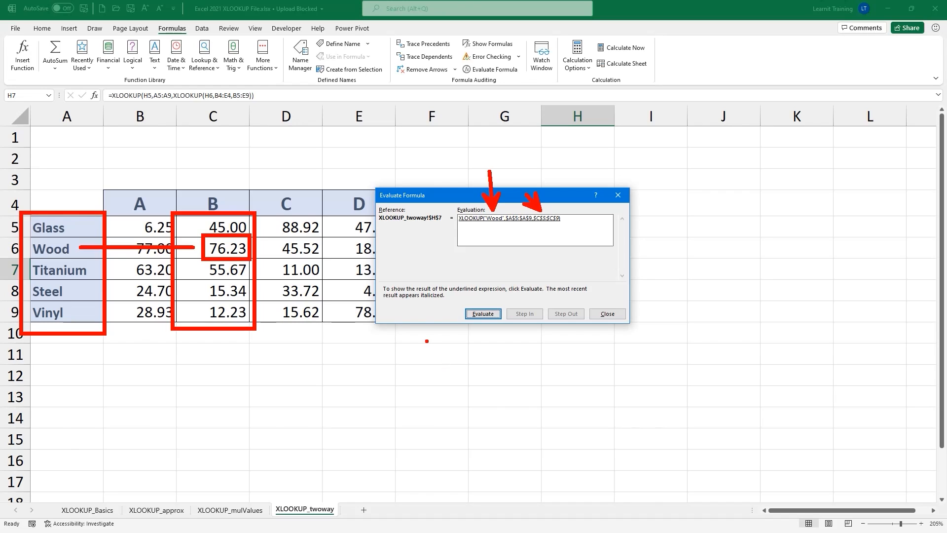
key(Escape)
click(479, 314)
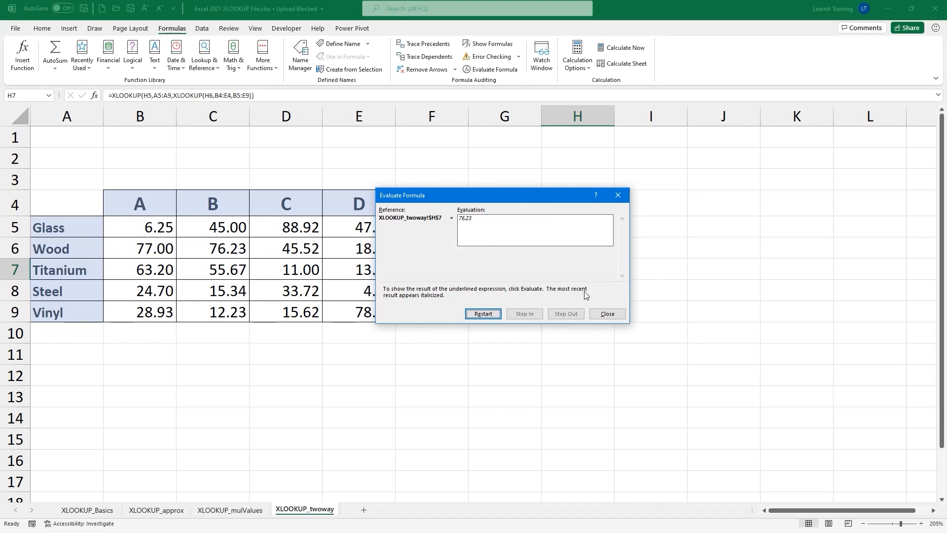
click(607, 313)
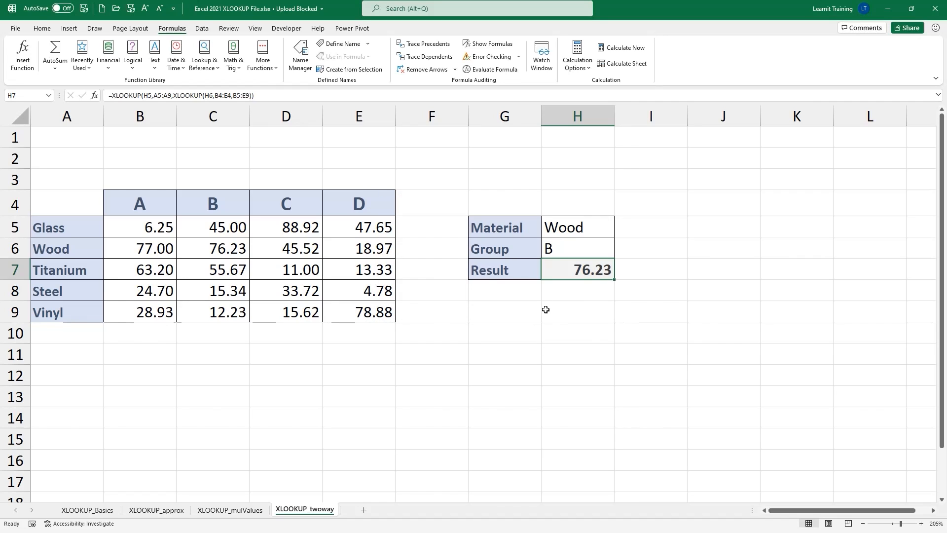
- Review the formula in H7, revisit the XLOOKUP_mulValues and XLOOKUP_approx sheets, and return to XLOOKUP_twoway
double_click(575, 272)
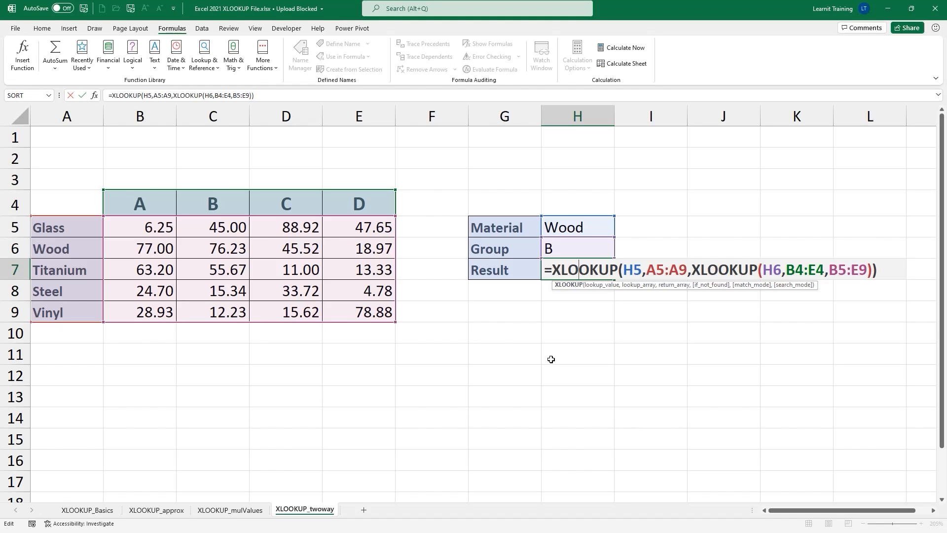
click(229, 509)
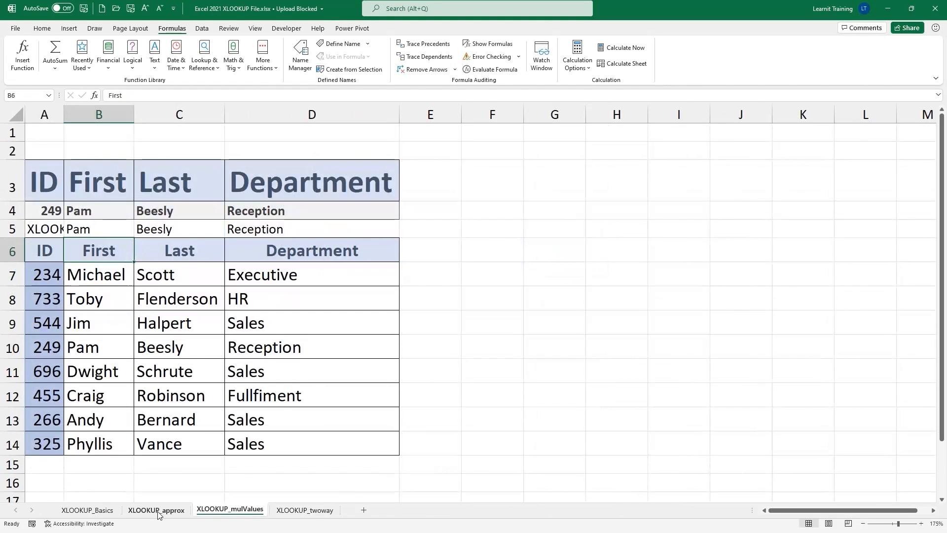
click(157, 510)
click(230, 510)
click(305, 509)
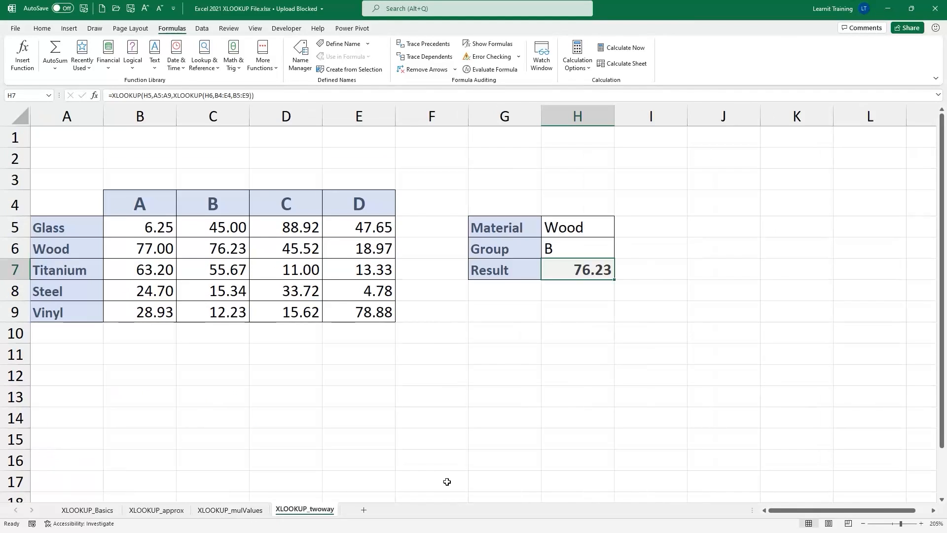